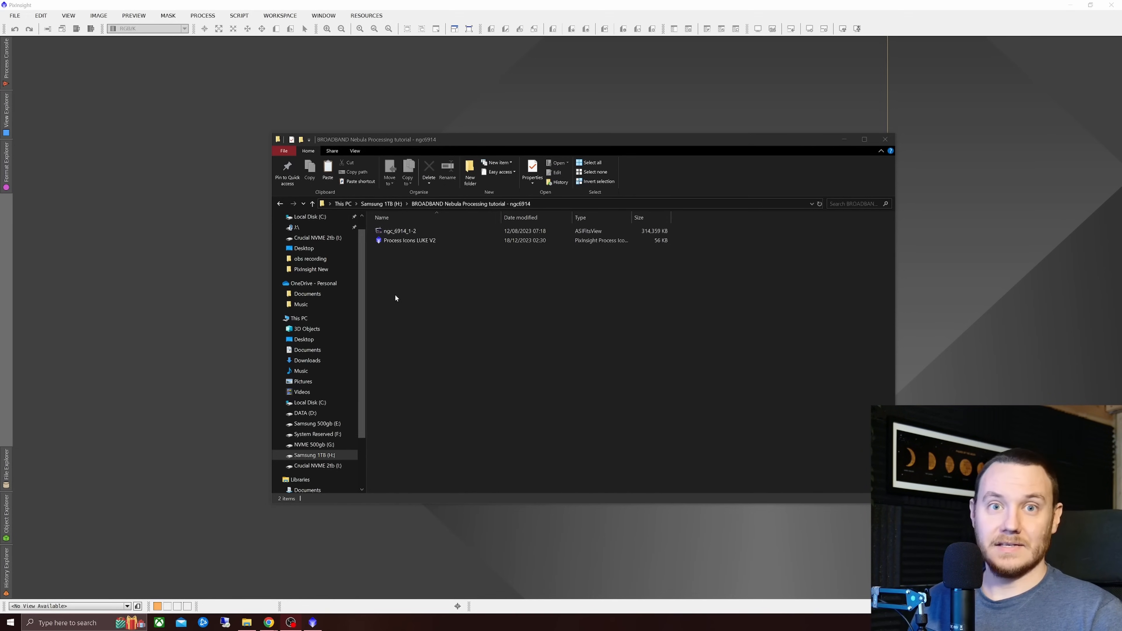
- Load the ngc_6914_1-2 image and the Process Icons LUKE V2 icon set into the PixInsight workspace
drag(401, 266, 128, 205)
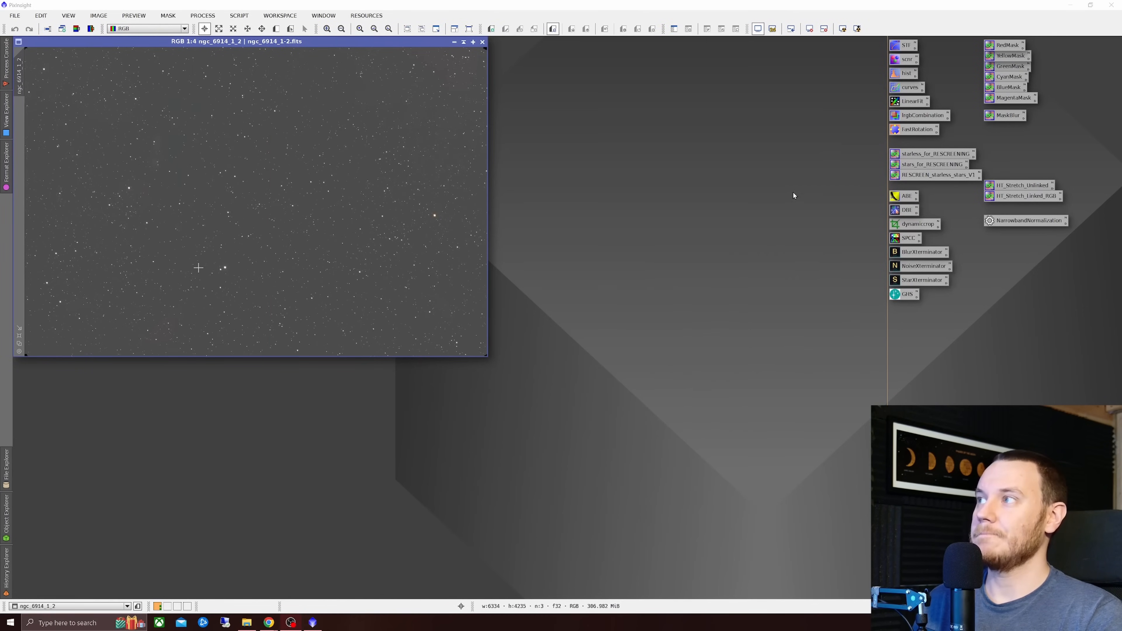
click(843, 139)
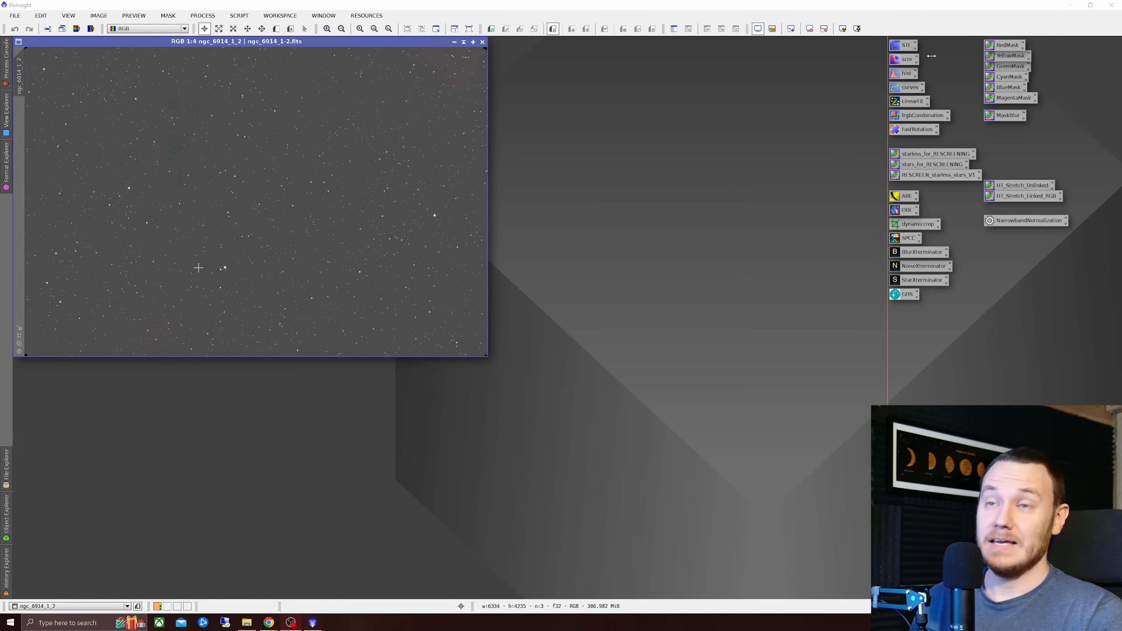
right_click(638, 249)
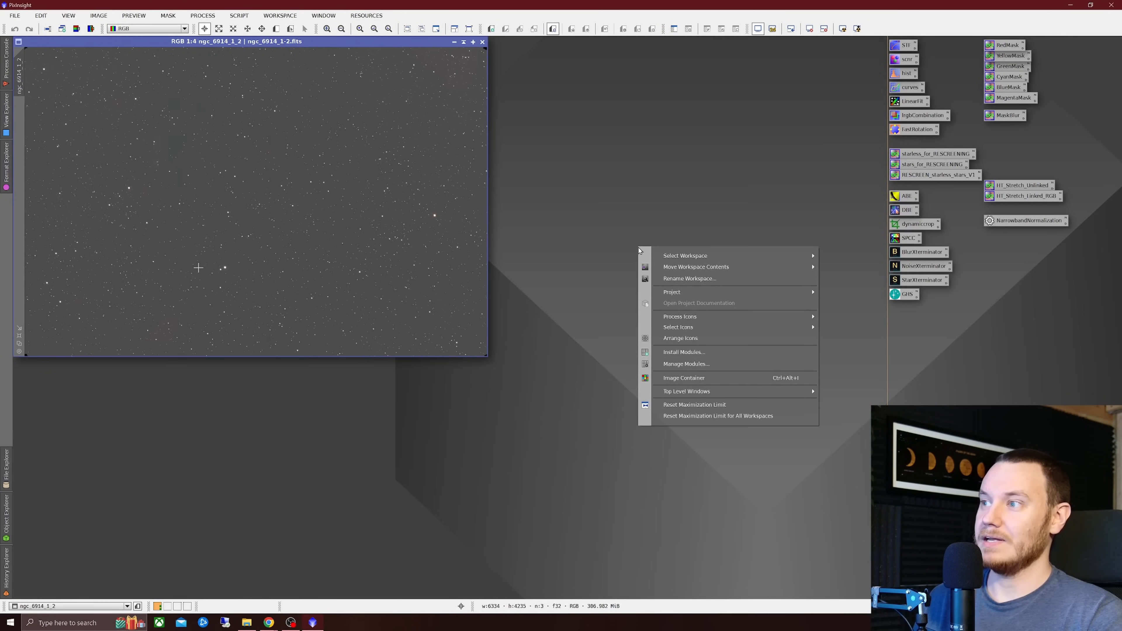
click(648, 207)
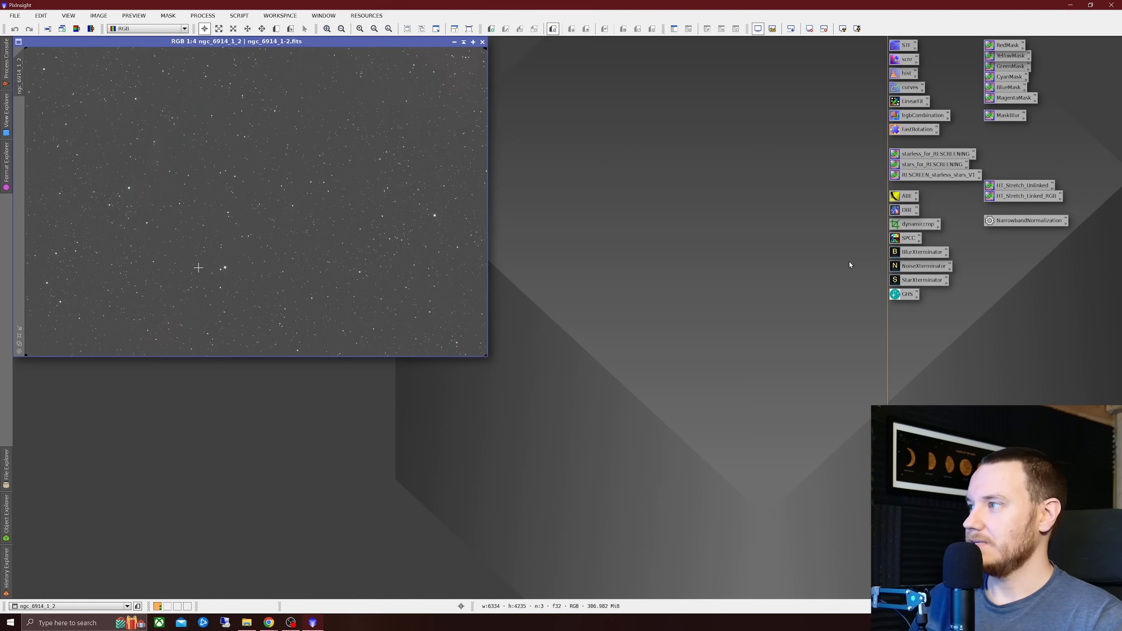
click(901, 297)
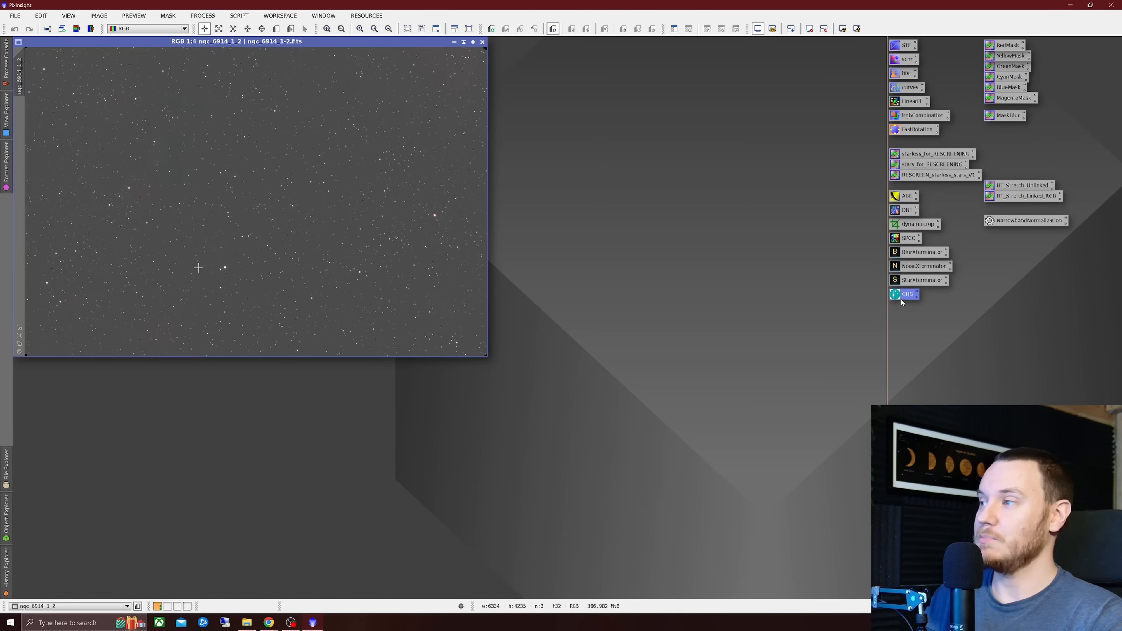
click(741, 304)
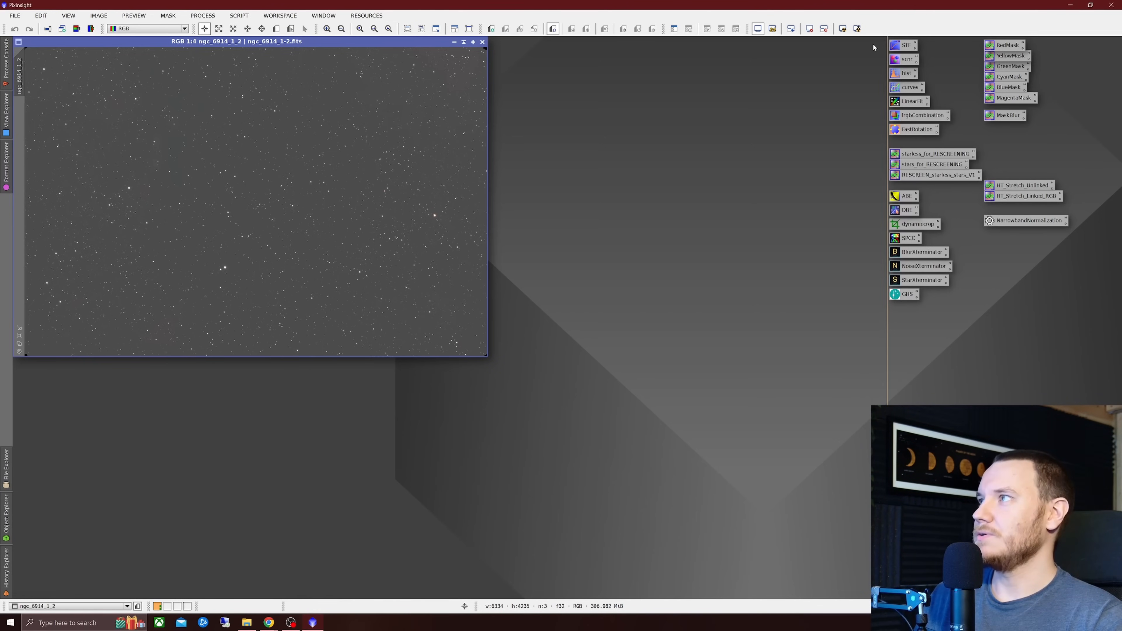
drag(870, 38, 1074, 243)
click(773, 221)
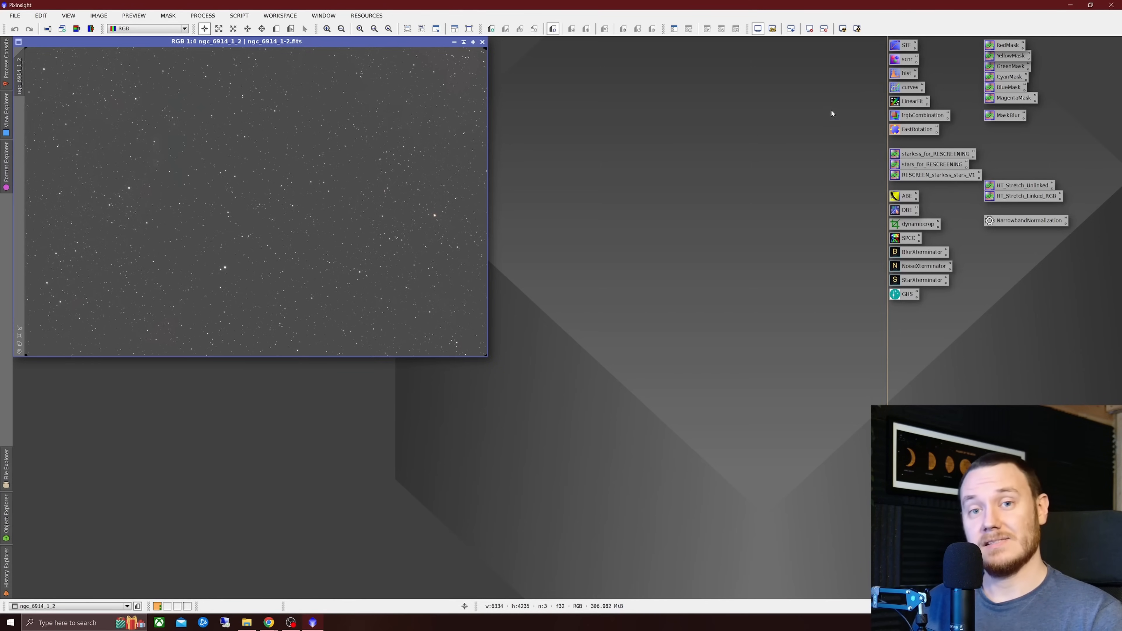
drag(867, 144, 899, 180)
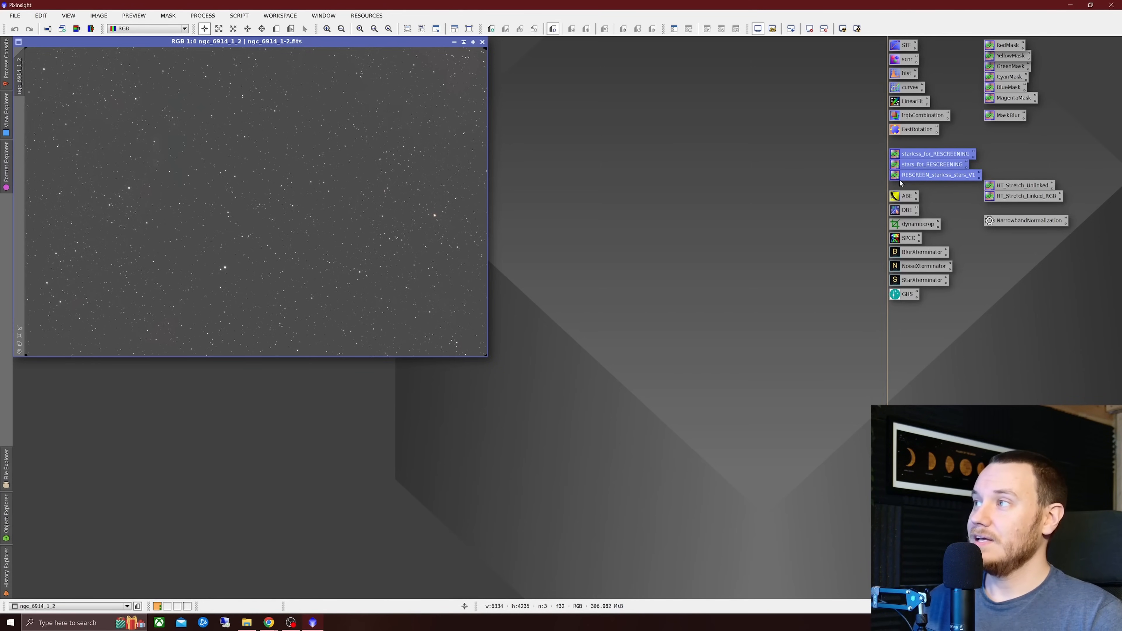
click(835, 179)
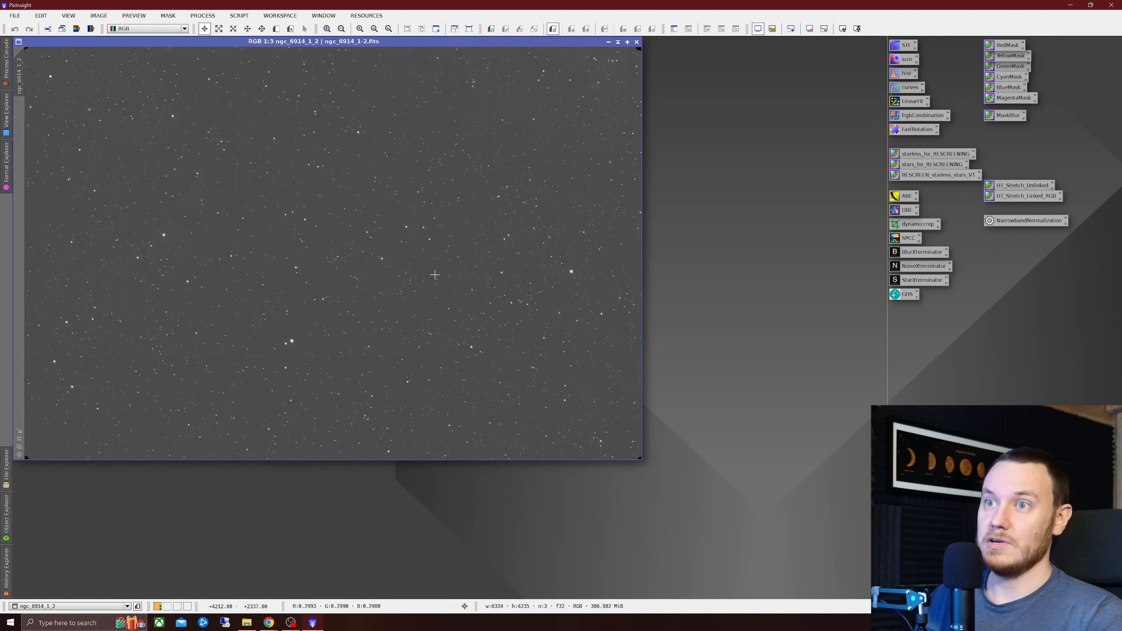
- Apply a ScreenTransferFunction auto-stretch to the display of the ngc_6914_1_2 image
scroll(432, 273, down, 1)
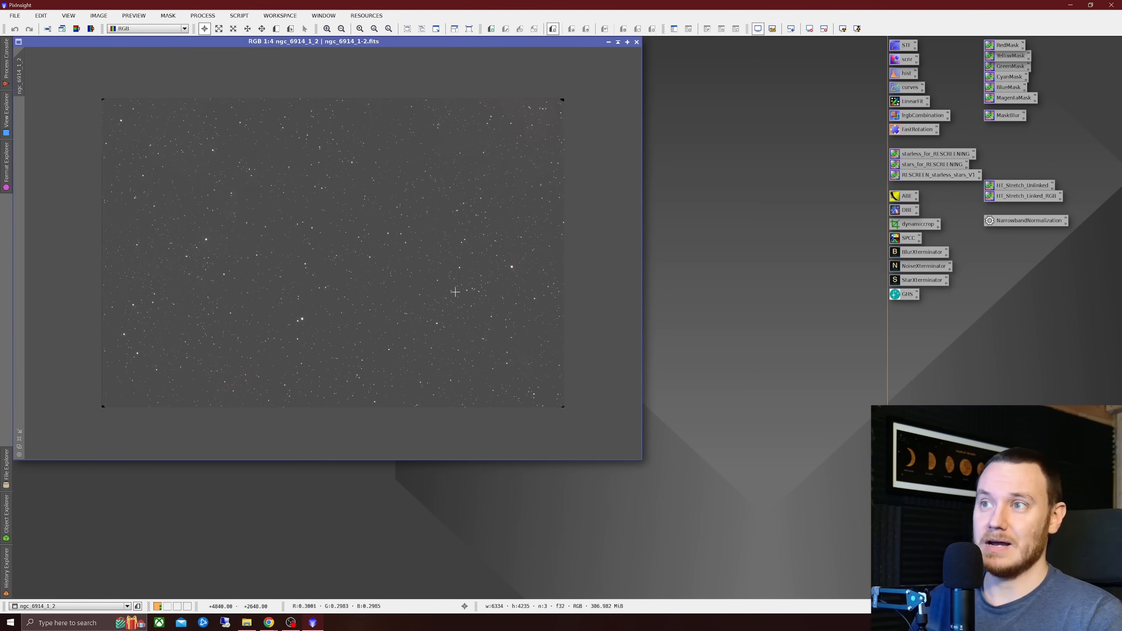
double_click(894, 46)
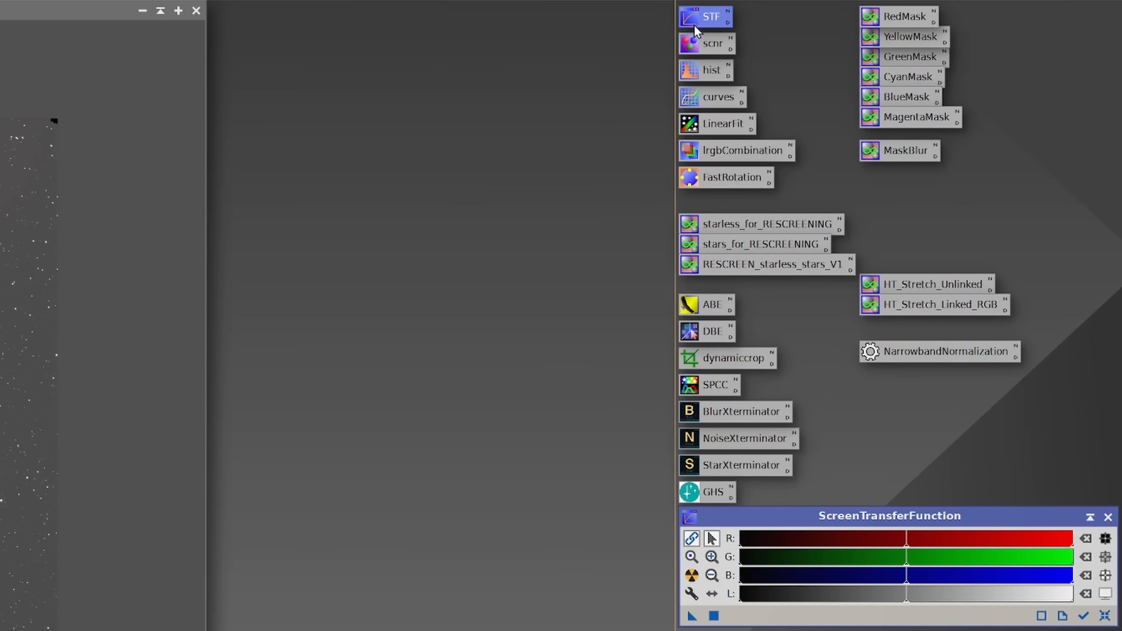
click(691, 574)
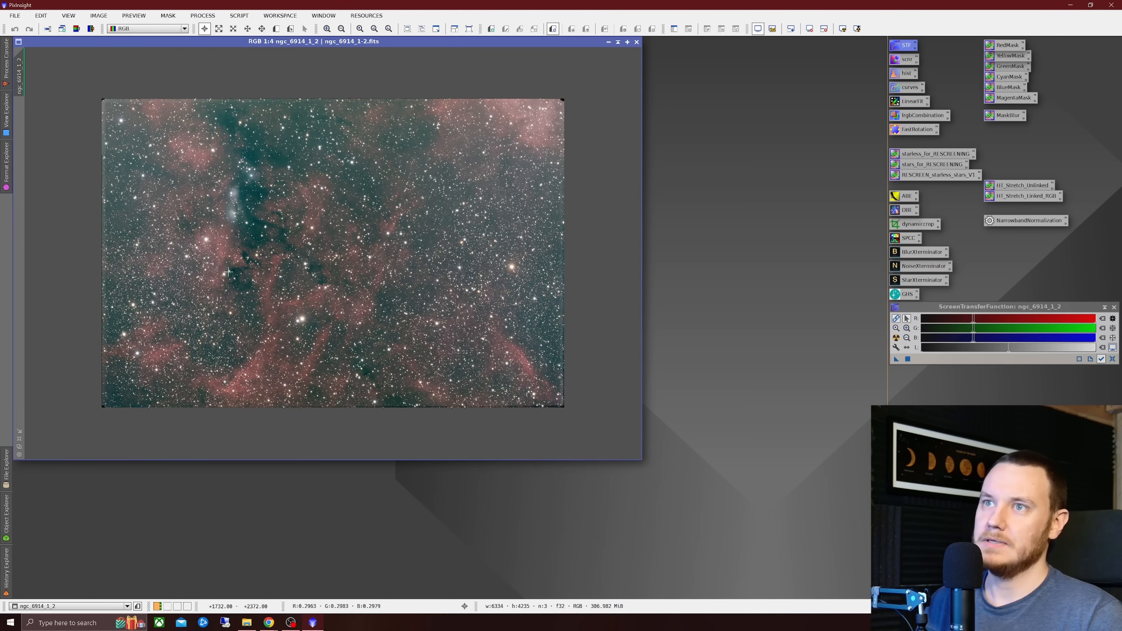
- Examine the nebula and the image's upper-left corner and borders at high magnification for stacking artefacts
scroll(240, 221, up, 2)
scroll(196, 177, up, 1)
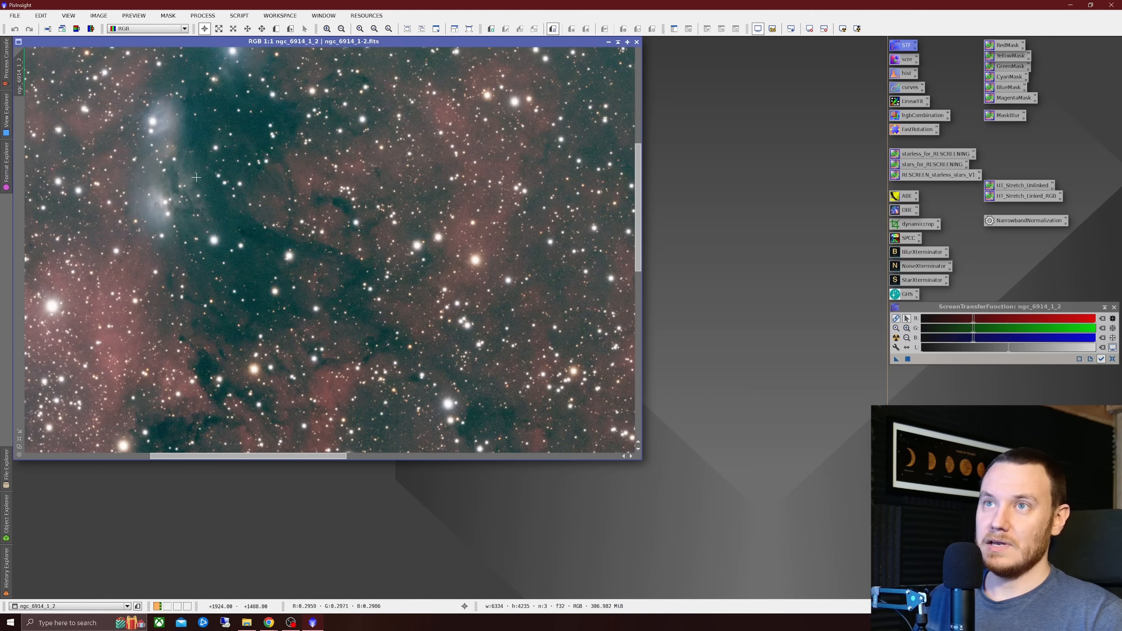
scroll(302, 219, down, 3)
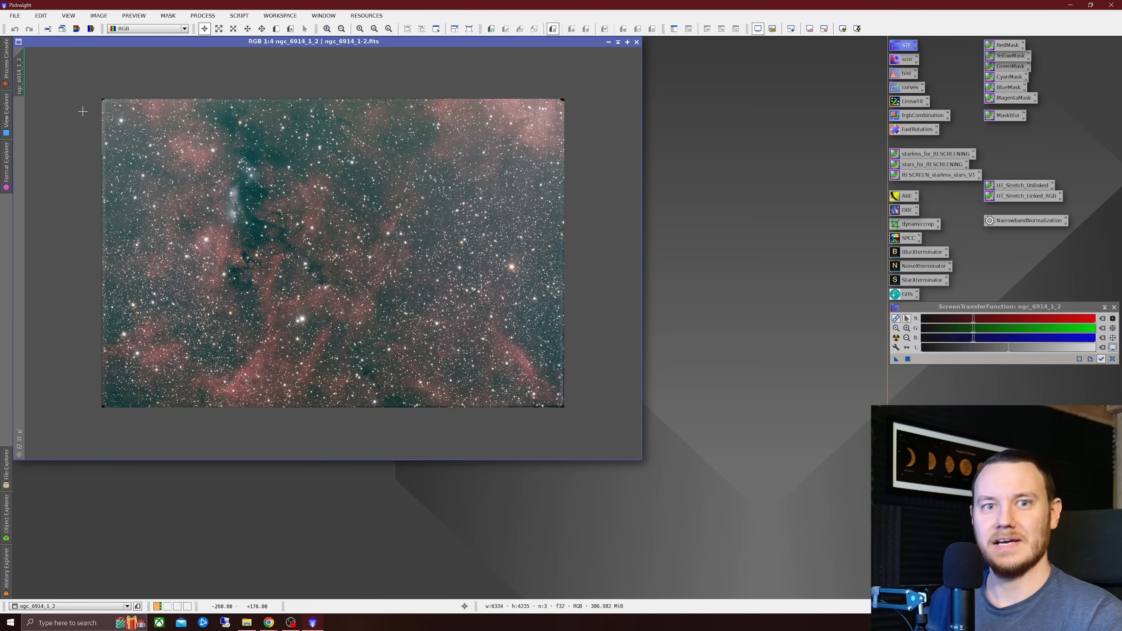
scroll(97, 134, up, 2)
scroll(97, 134, up, 1)
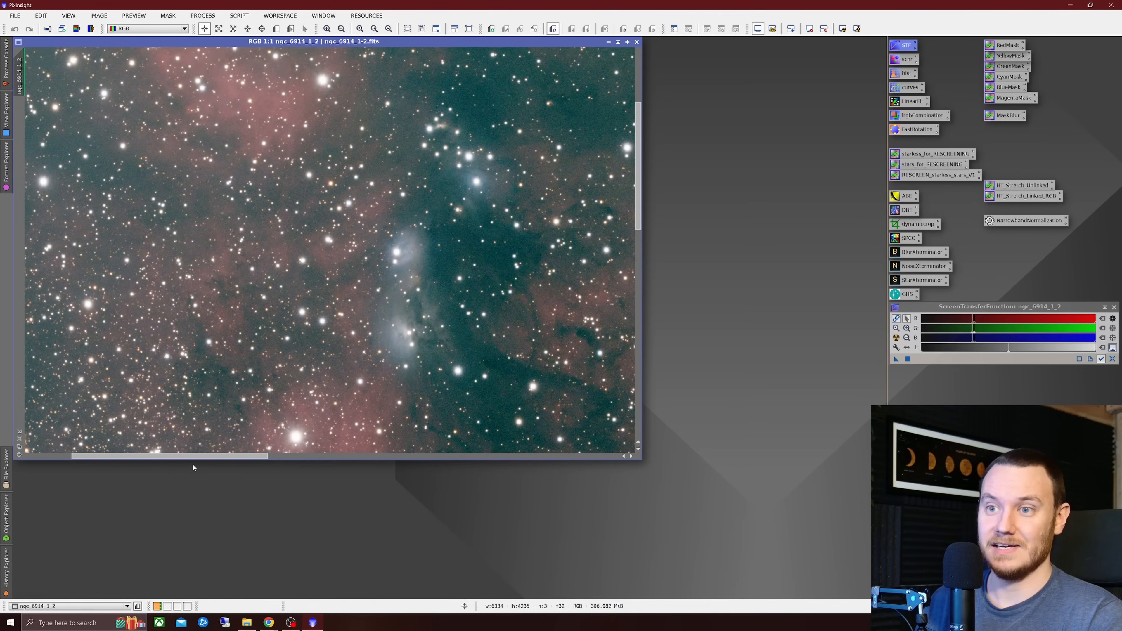
drag(182, 456, 132, 460)
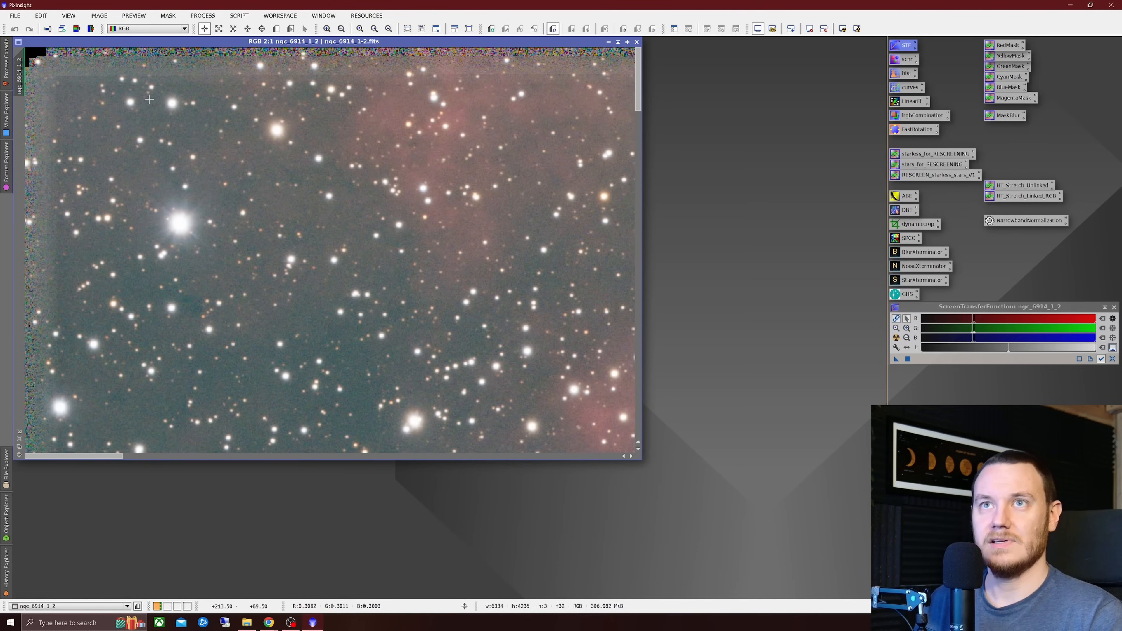
scroll(34, 66, up, 3)
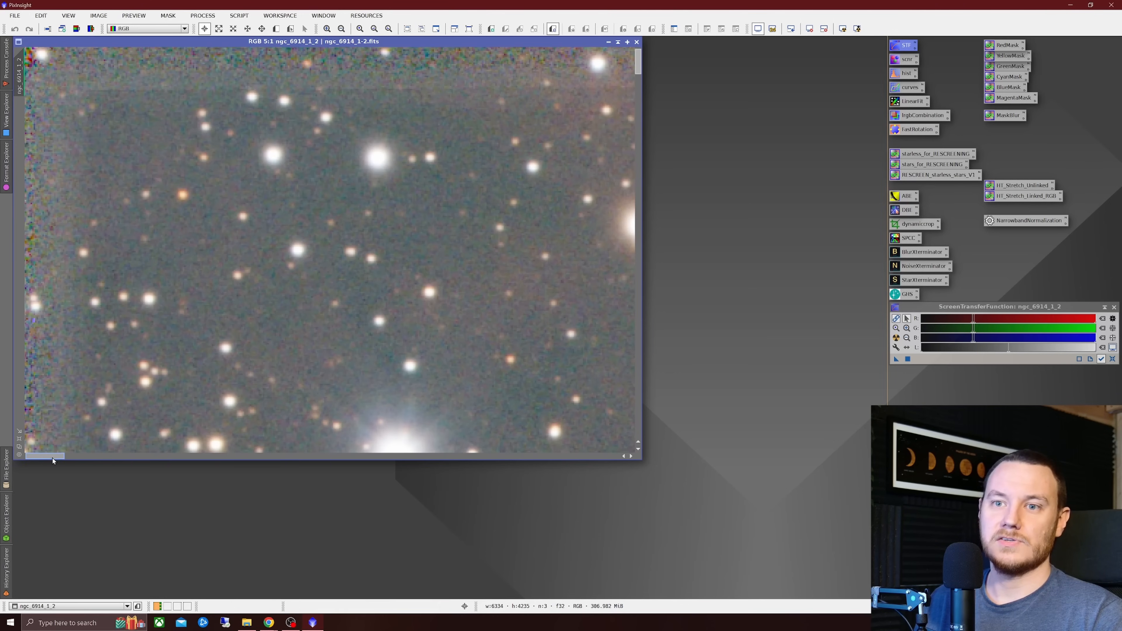
drag(52, 456, 41, 456)
drag(638, 62, 633, 43)
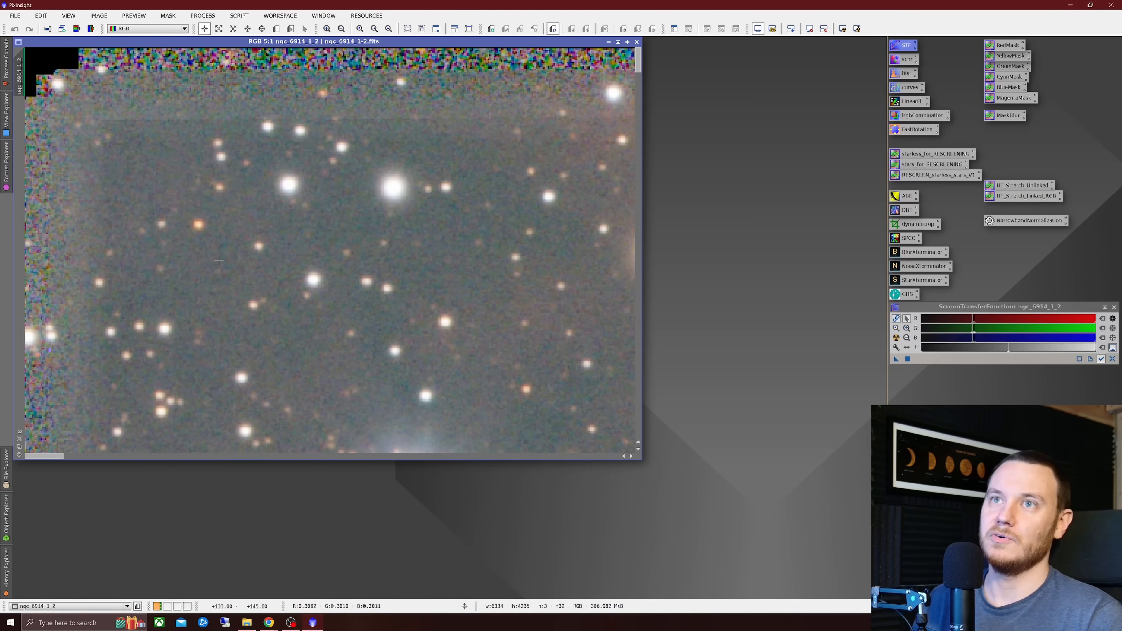
scroll(229, 267, down, 2)
scroll(229, 268, down, 5)
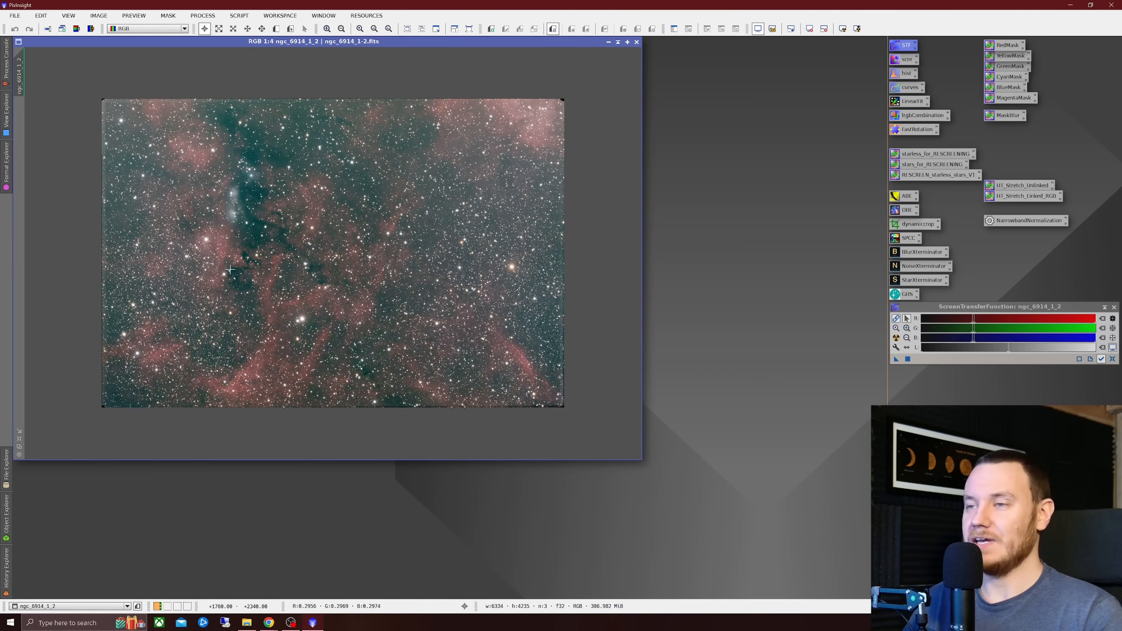
scroll(118, 135, up, 5)
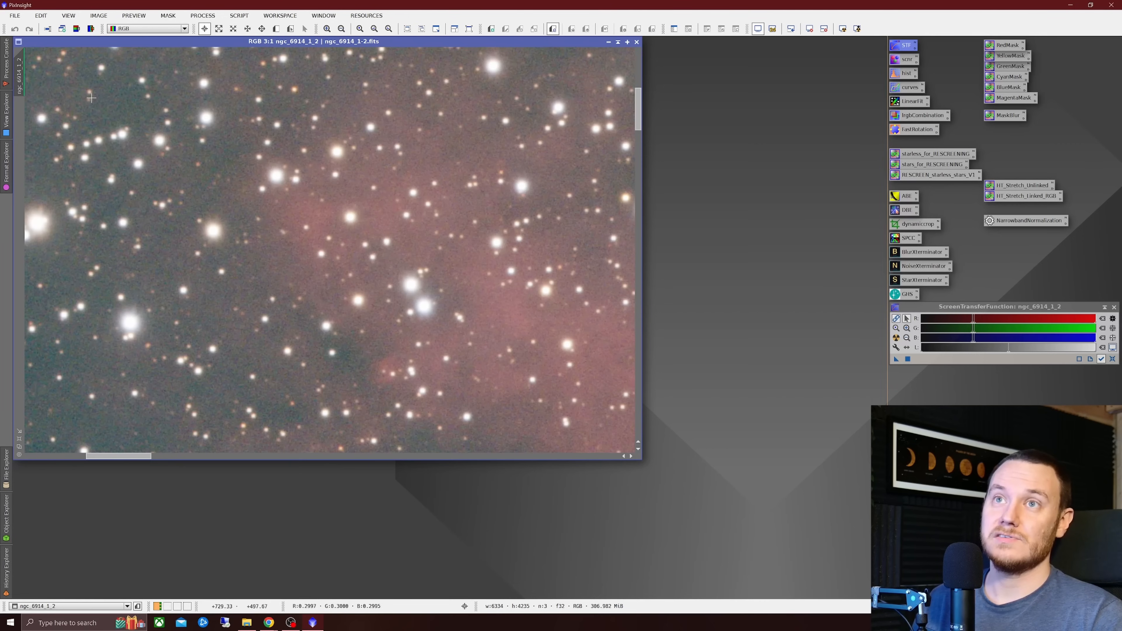
drag(125, 456, 64, 456)
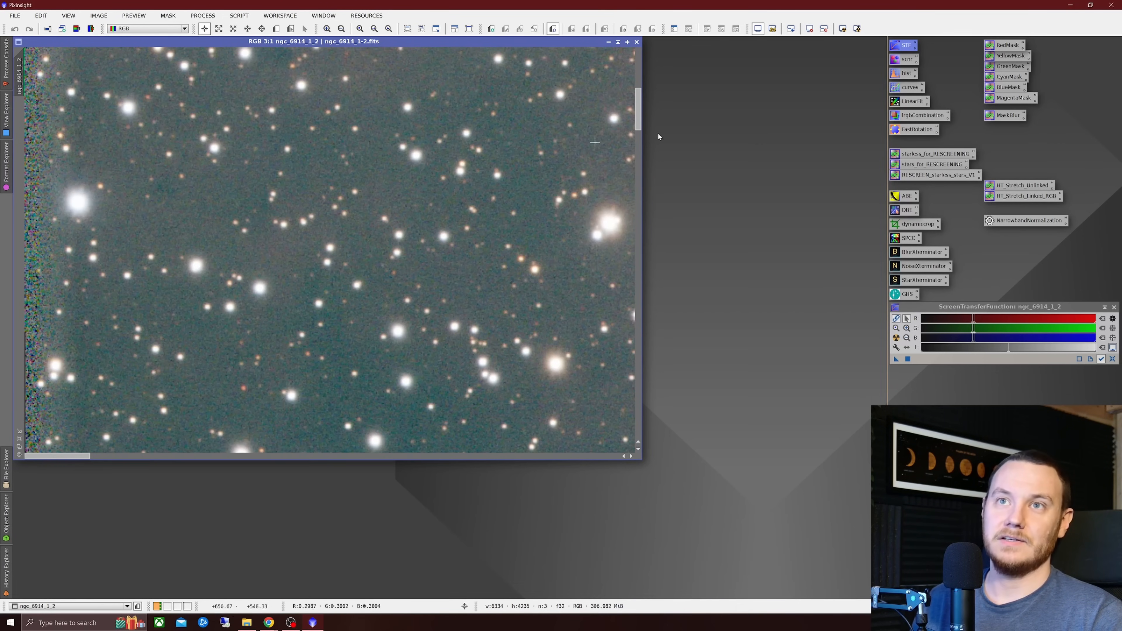
drag(638, 112, 638, 66)
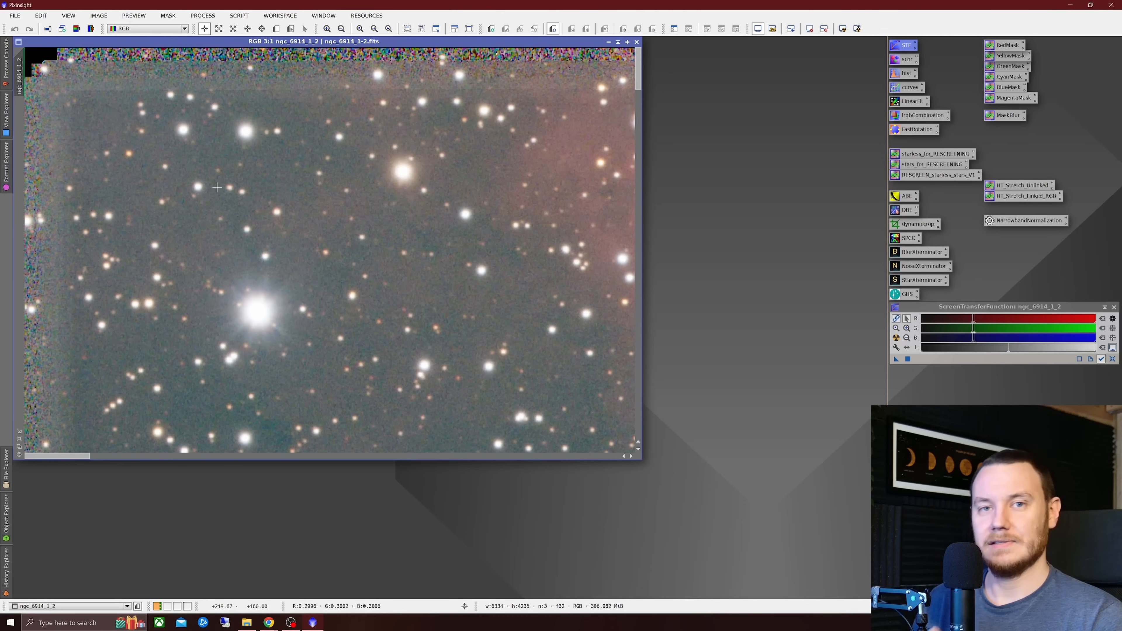
scroll(217, 187, down, 5)
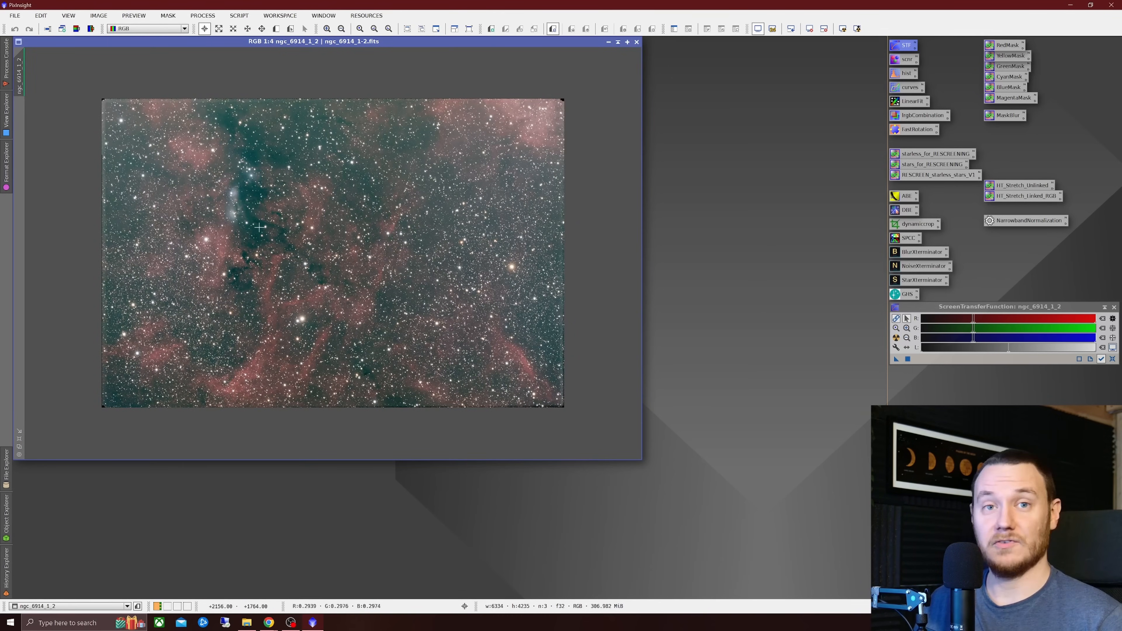
- Trim the stacking edges off all four sides of the image with DynamicCrop, to about 6182 × 4083 pixels
double_click(916, 225)
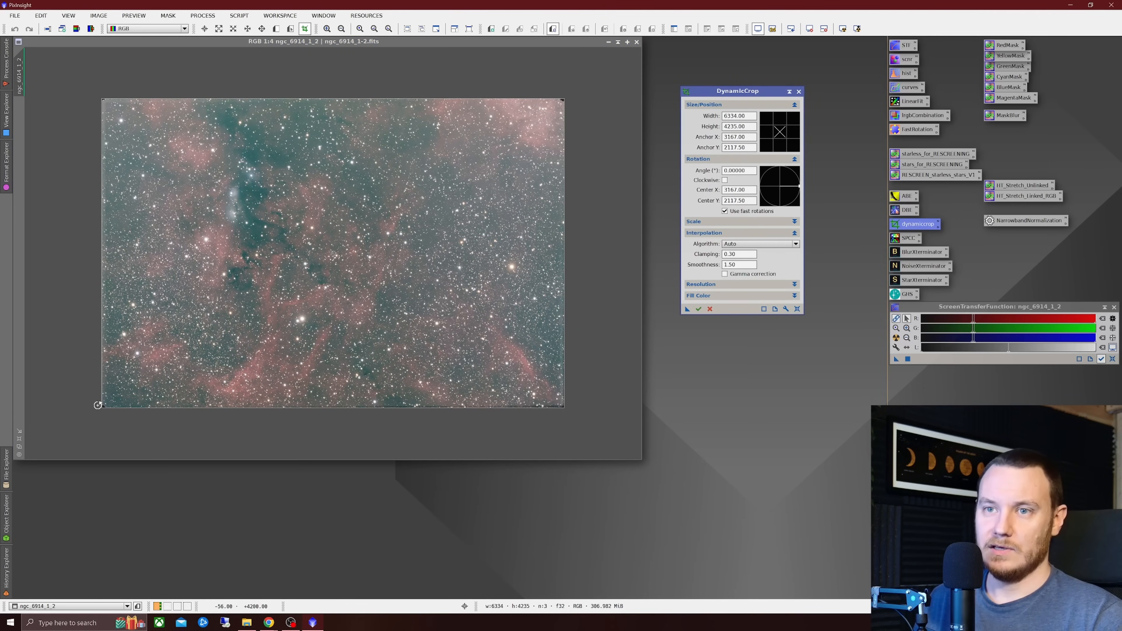
drag(98, 405, 108, 402)
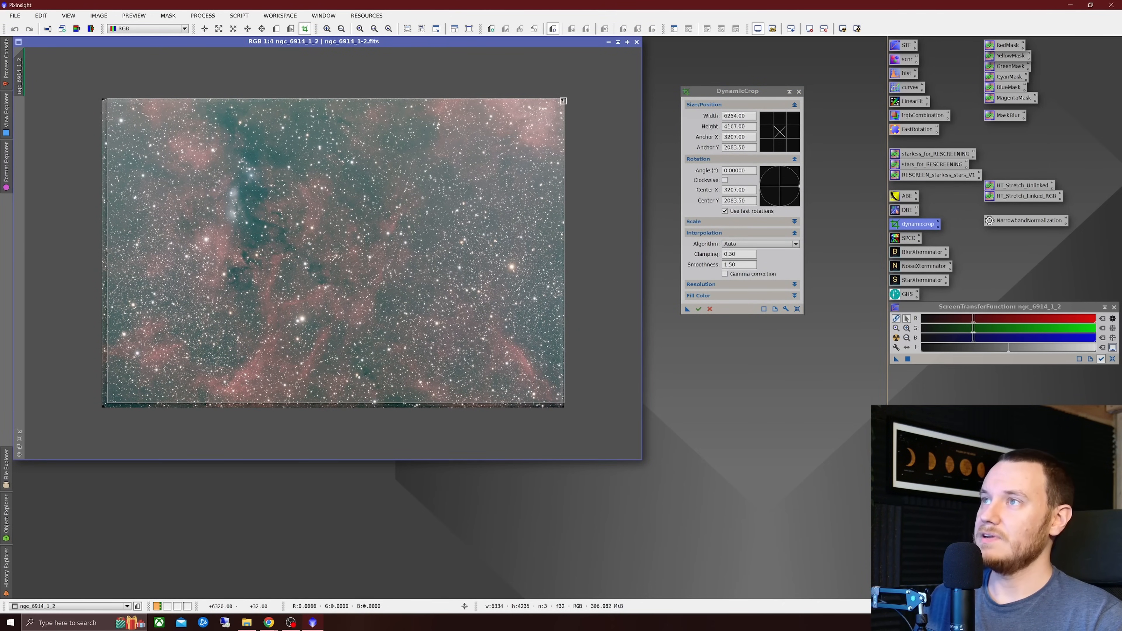
drag(562, 100, 559, 106)
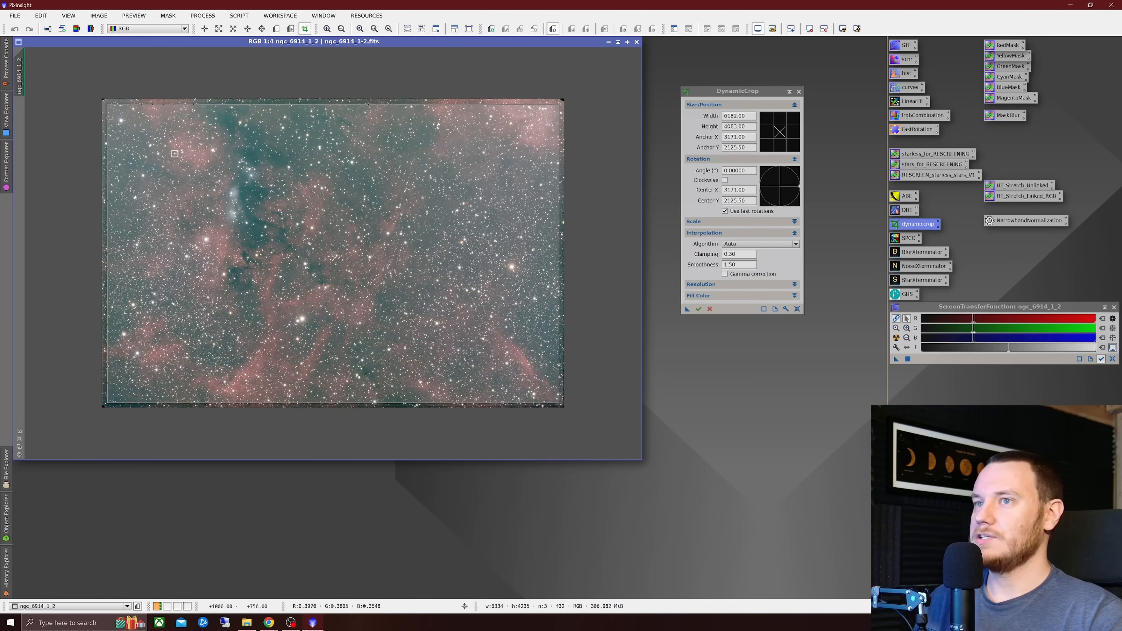
click(698, 311)
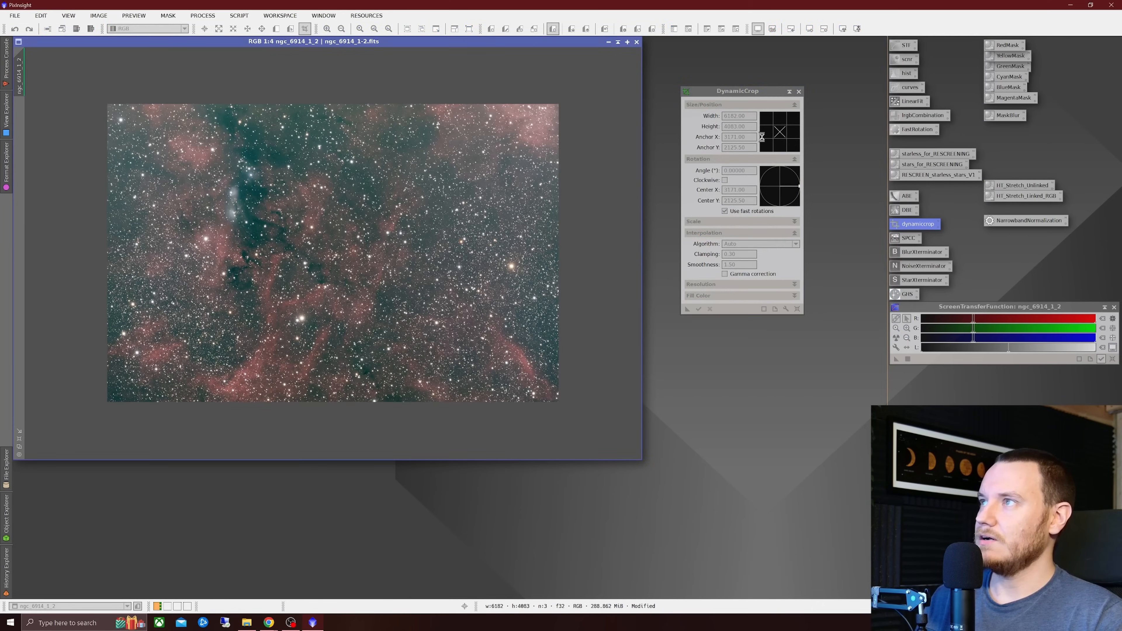
click(798, 91)
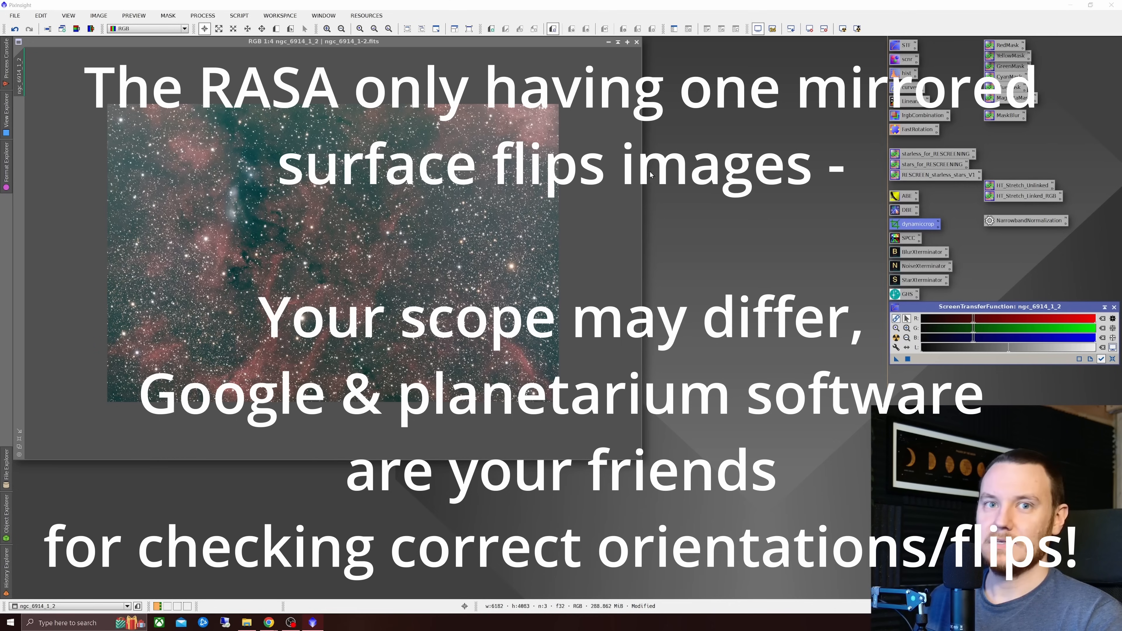
- Flip the cropped image with FastRotation, using the Vertical Mirror transformation
double_click(906, 130)
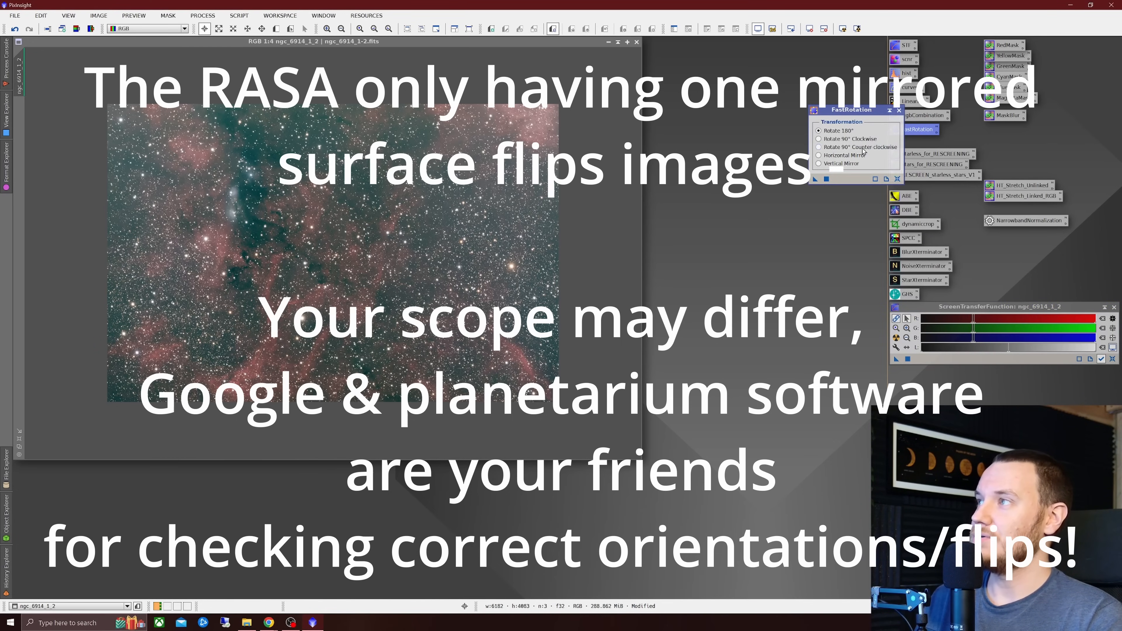
drag(861, 110, 797, 112)
click(754, 164)
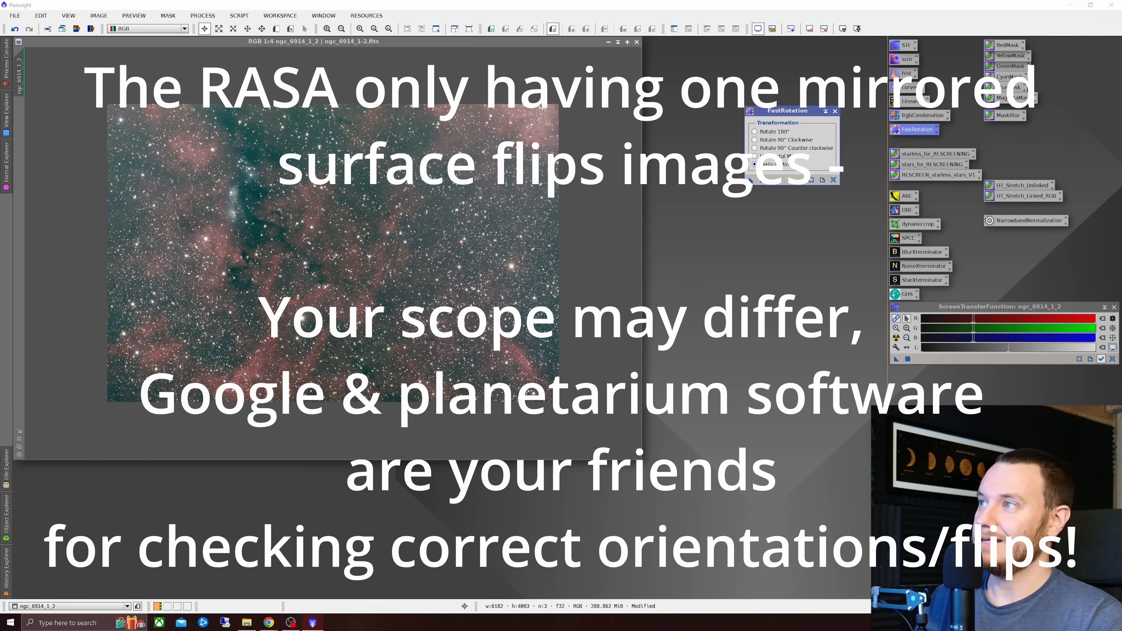
drag(751, 180, 420, 227)
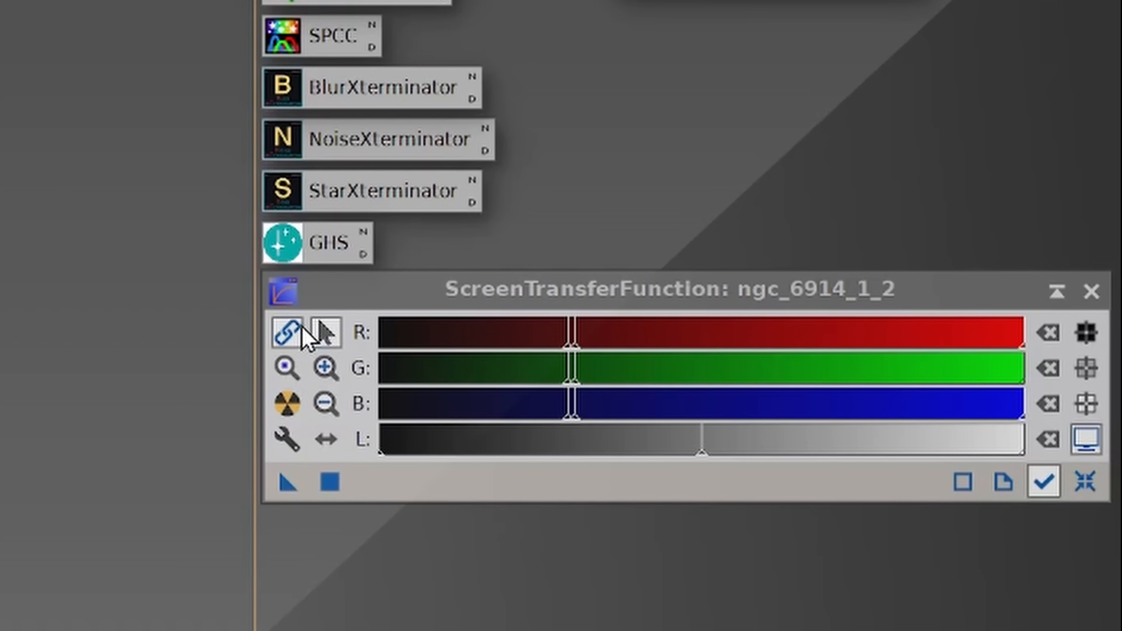
- Unlink the RGB channels in ScreenTransferFunction and reapply the auto-stretch to the mirrored image
click(896, 320)
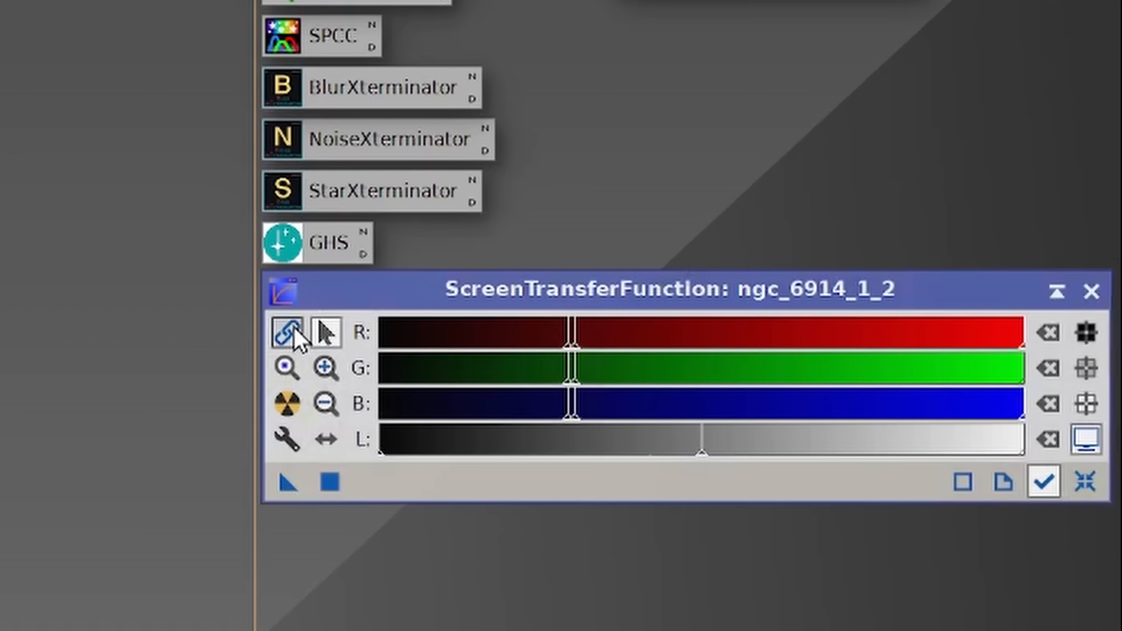
click(286, 404)
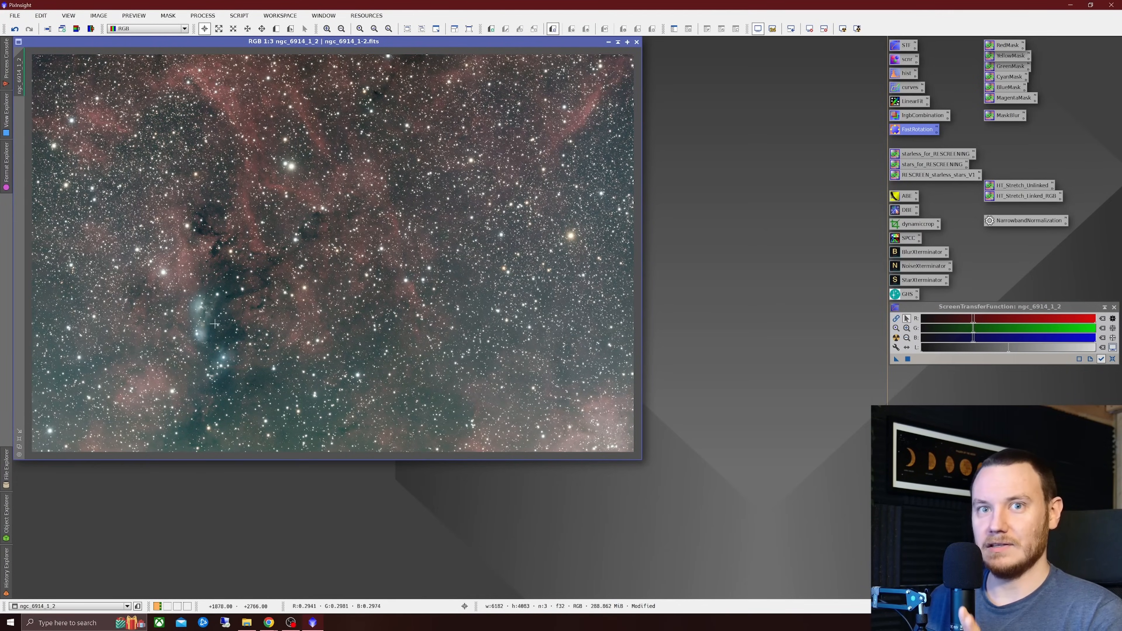
scroll(72, 336, up, 1)
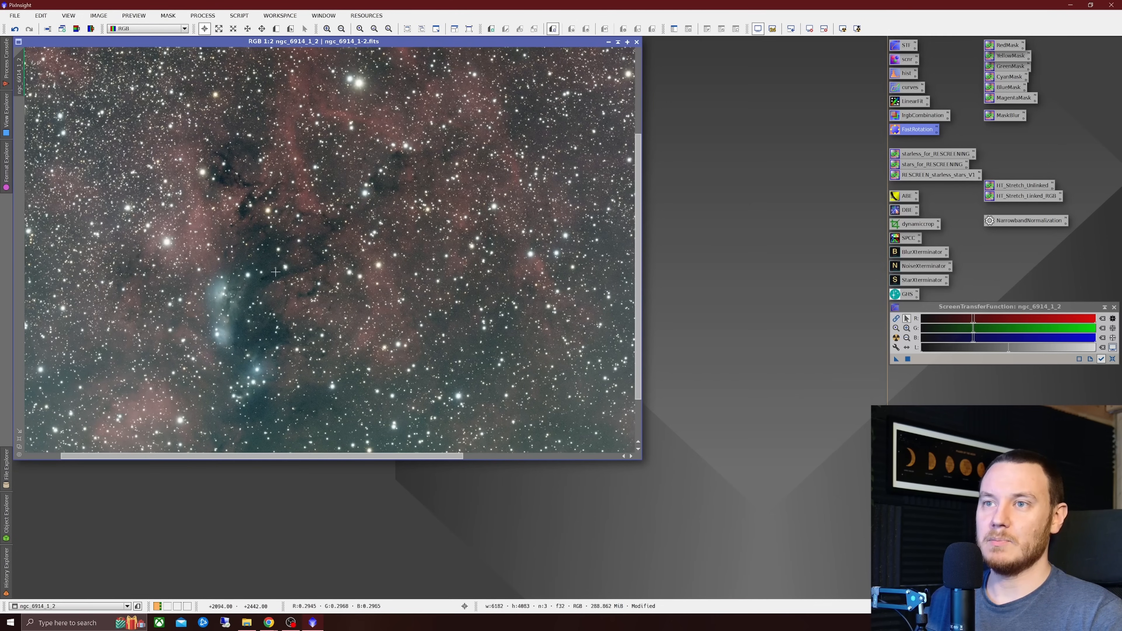
scroll(261, 285, down, 1)
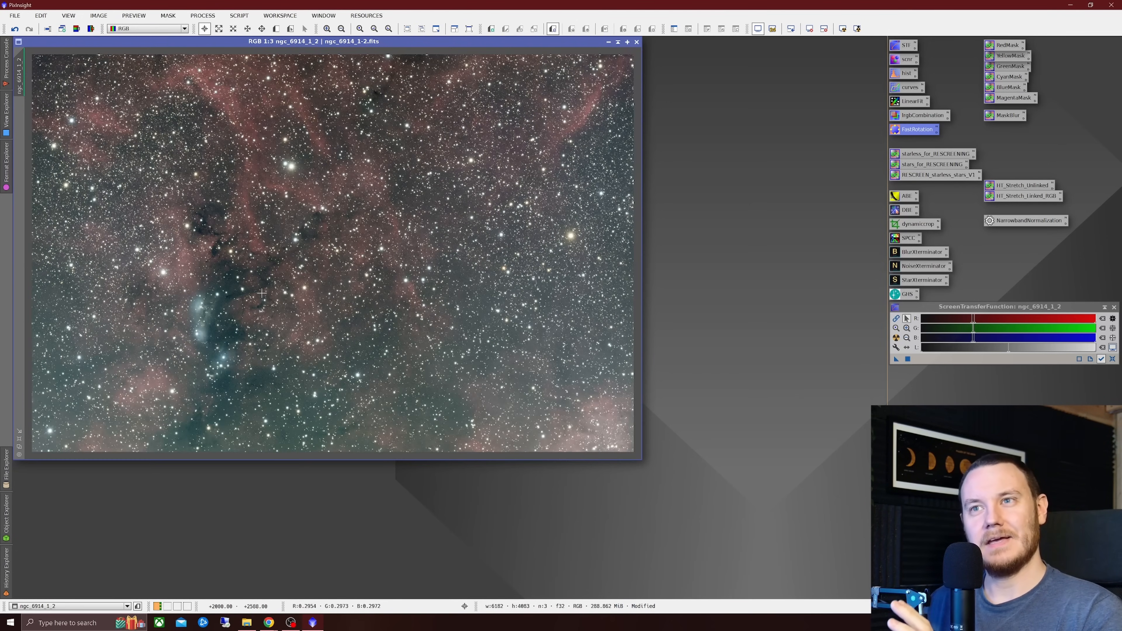
- Relink the RGB channels in ScreenTransferFunction and reapply the auto-stretch to the image
click(895, 318)
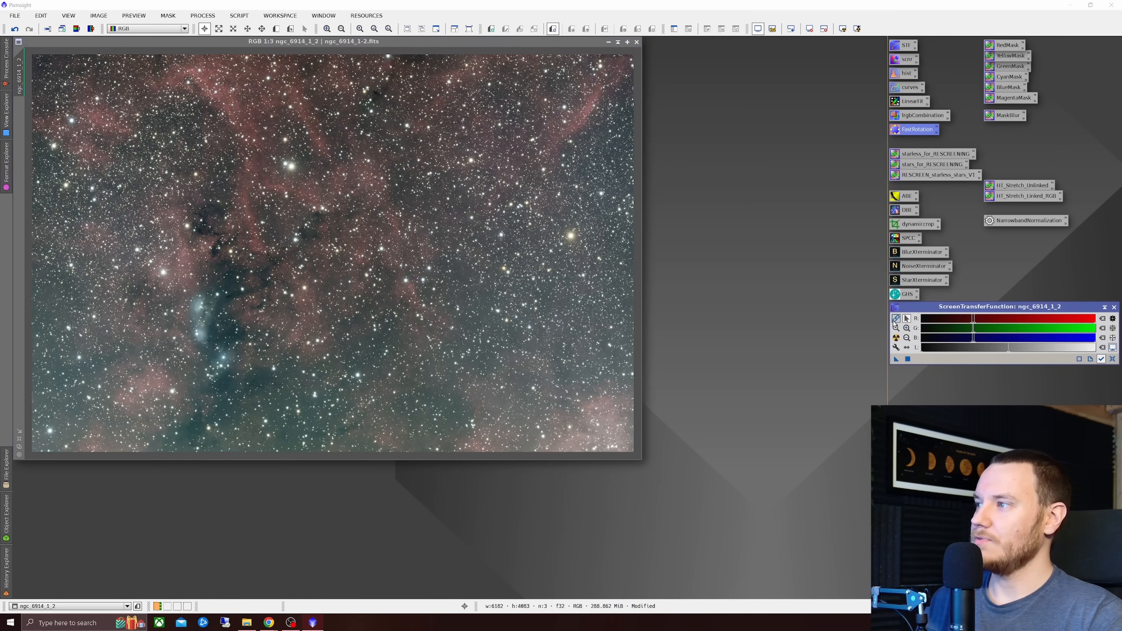
click(895, 338)
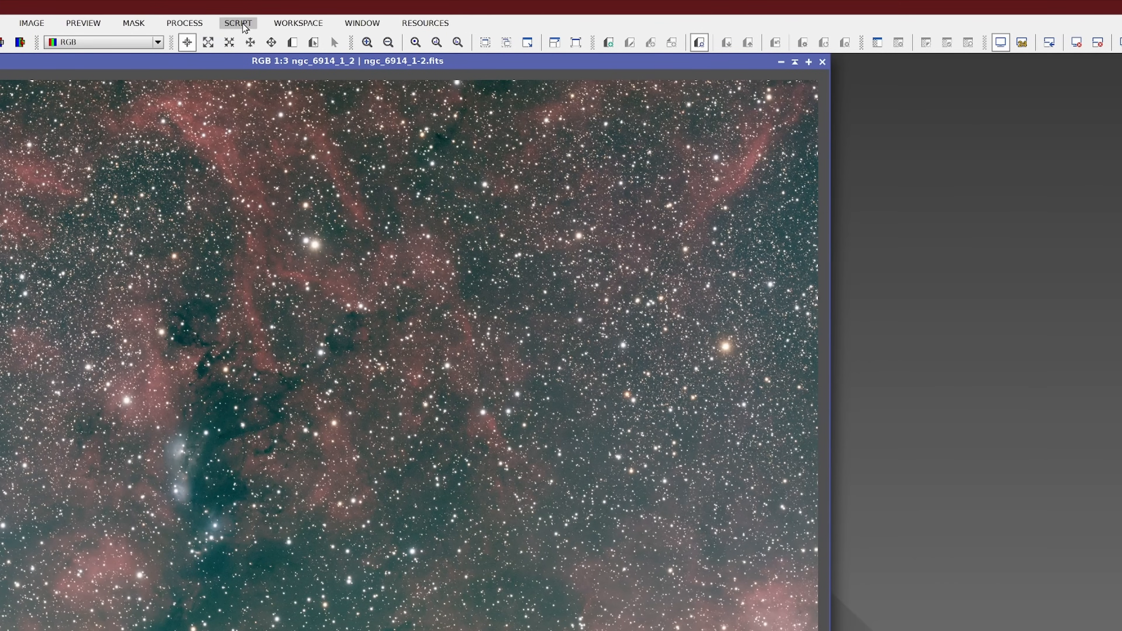
- Remove the gradients from ngc_6914_1_2 with the GraXpert script, using Subtraction, smoothing 0.000 and target view replacement, and reapply the auto-stretch
click(243, 23)
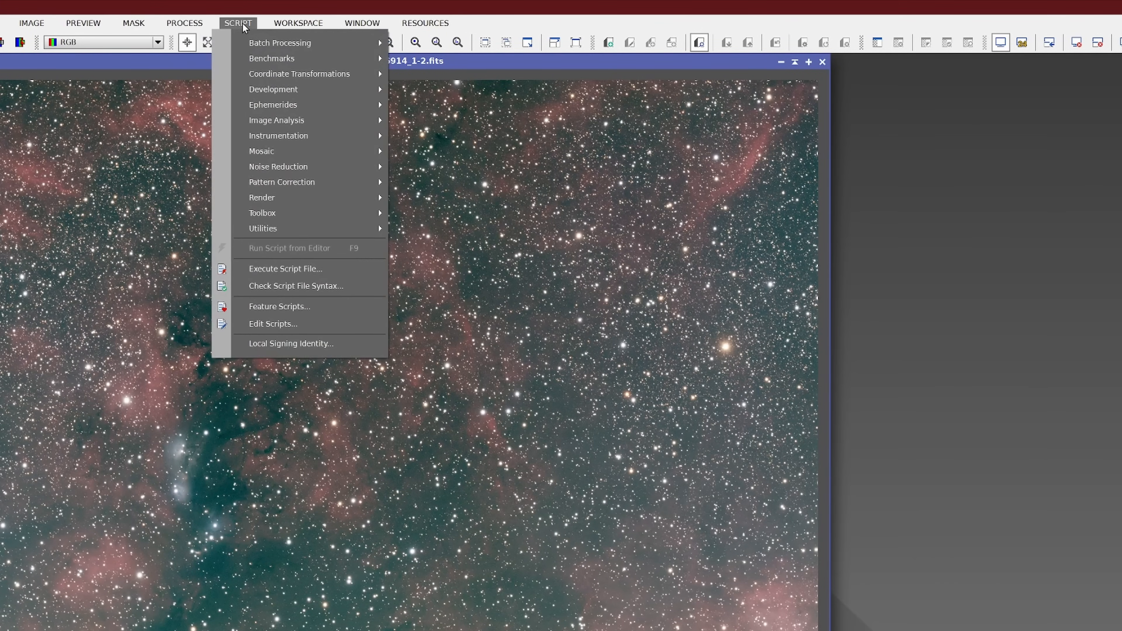
mouse_move(292, 213)
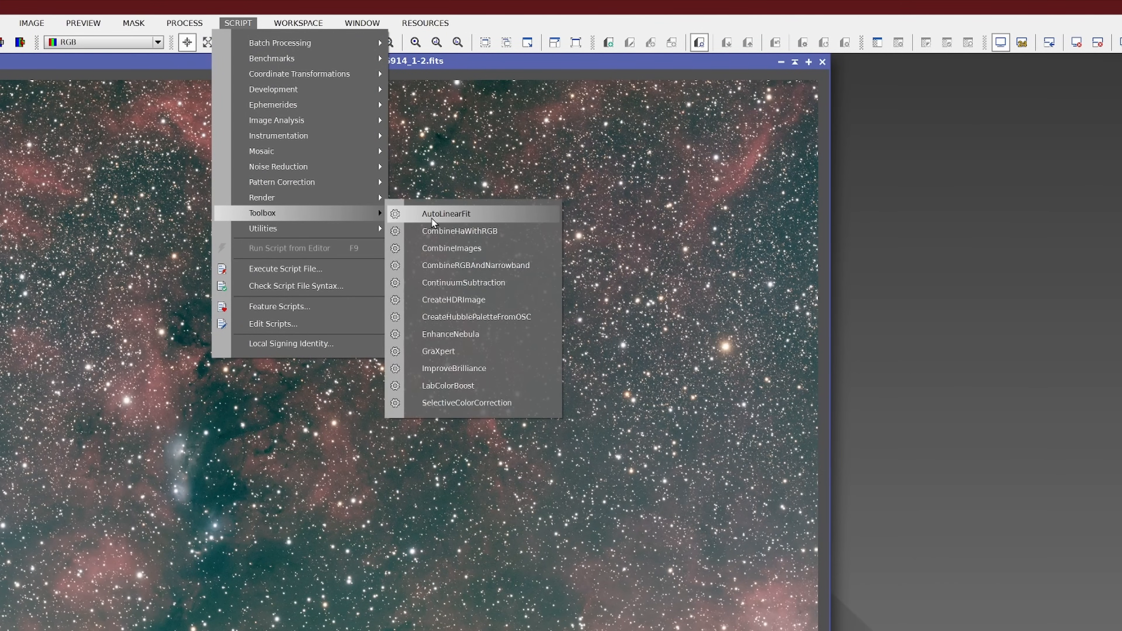
click(435, 353)
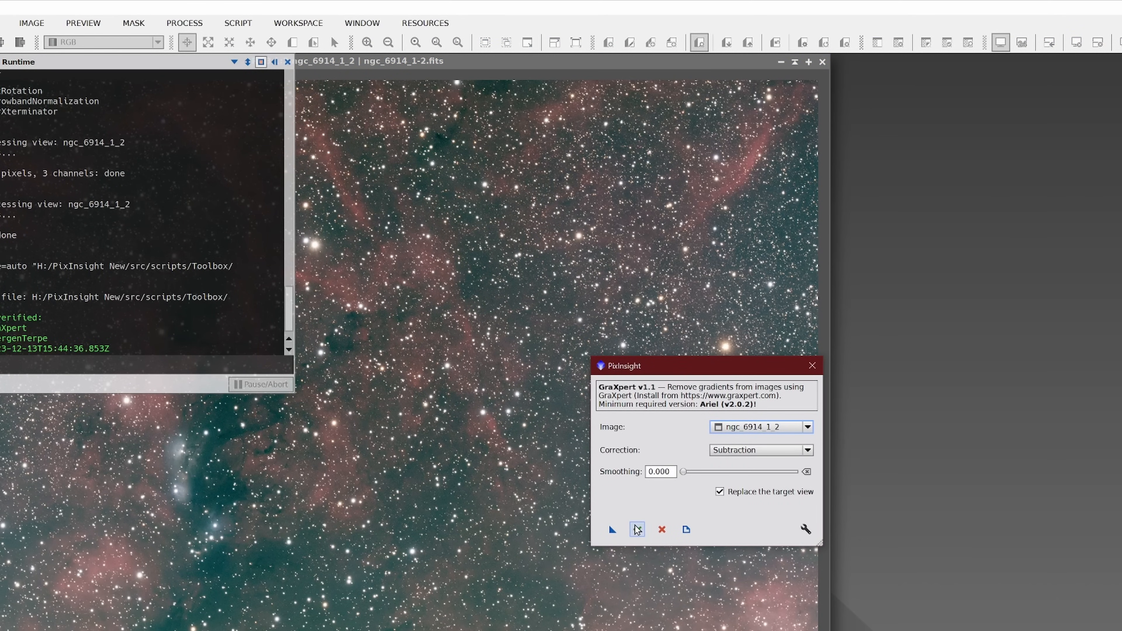
mouse_move(783, 430)
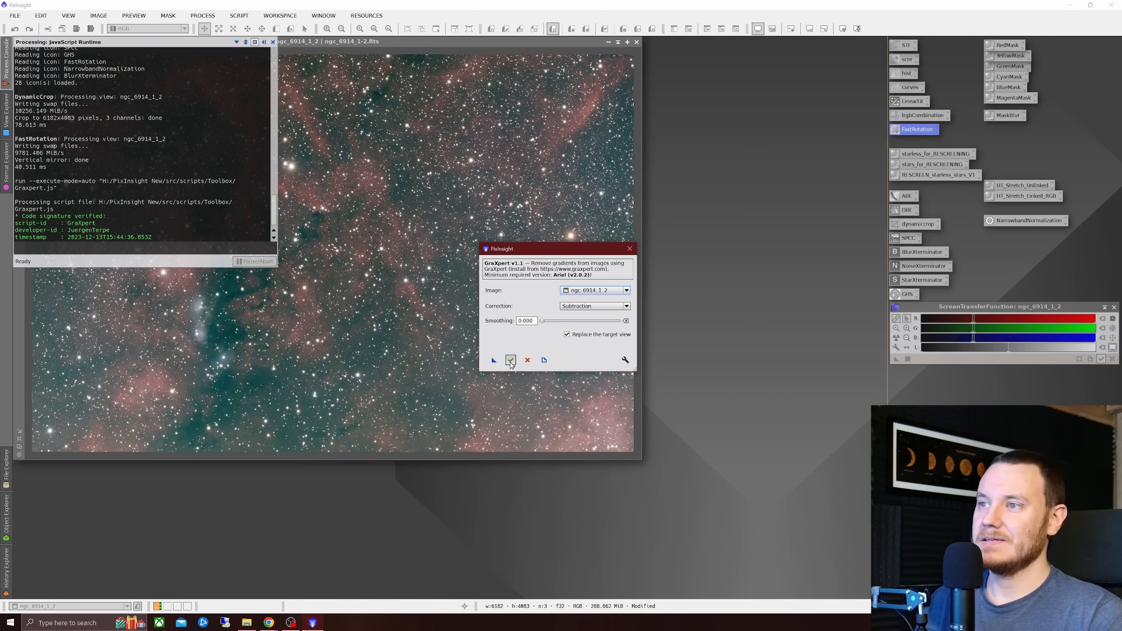
click(637, 529)
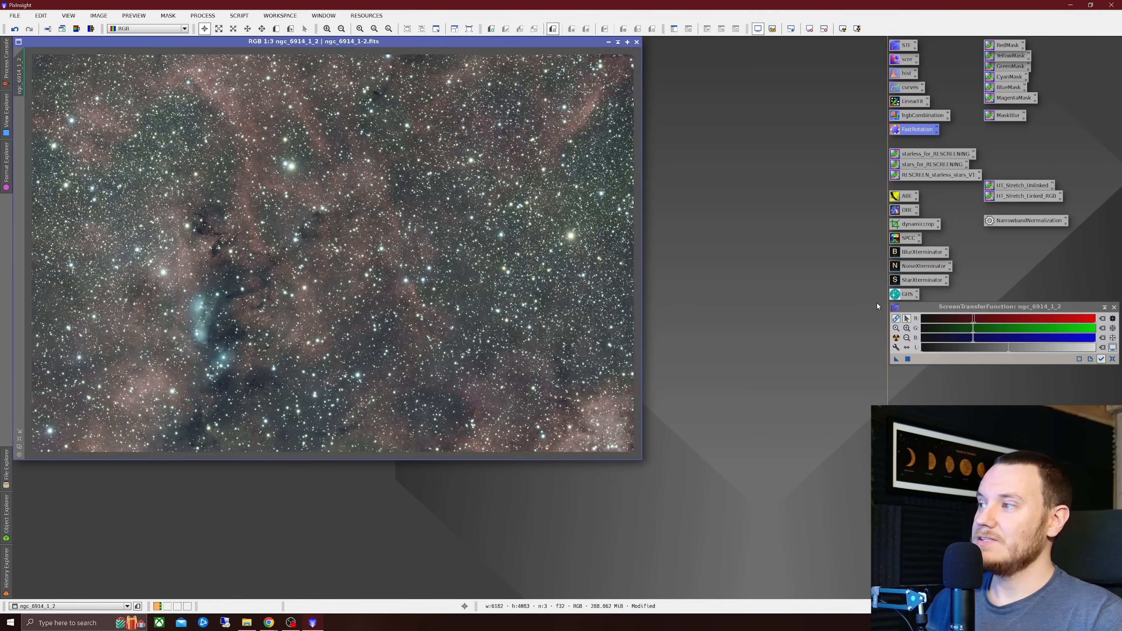
click(896, 338)
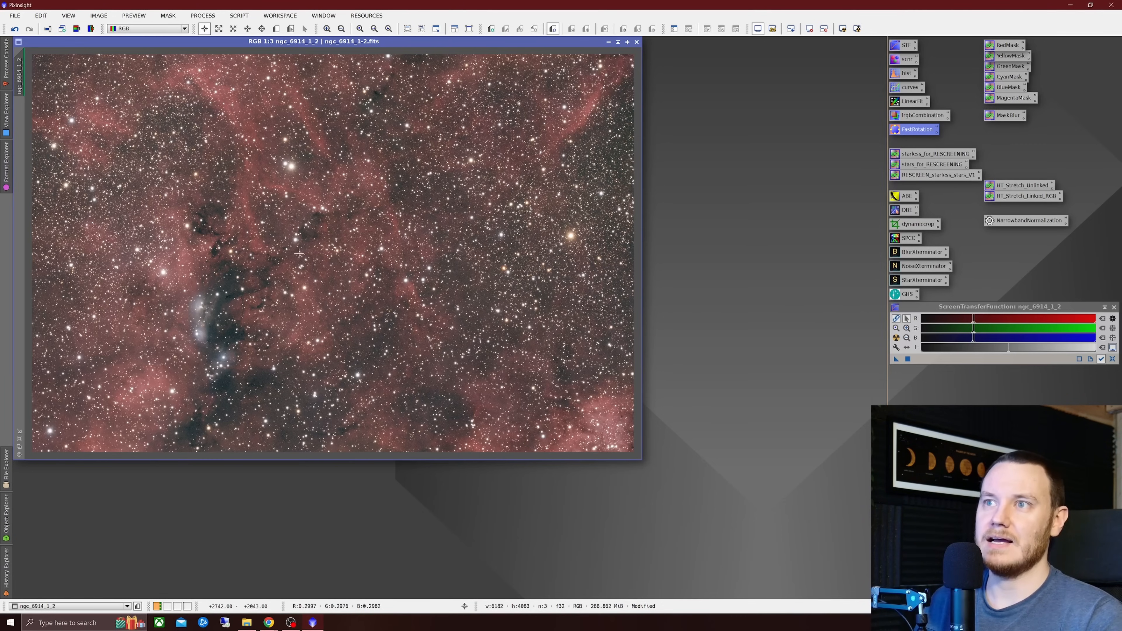
- Examine the star shapes in all four corners of the gradient-corrected image at high magnification
scroll(299, 253, up, 3)
drag(290, 456, 61, 463)
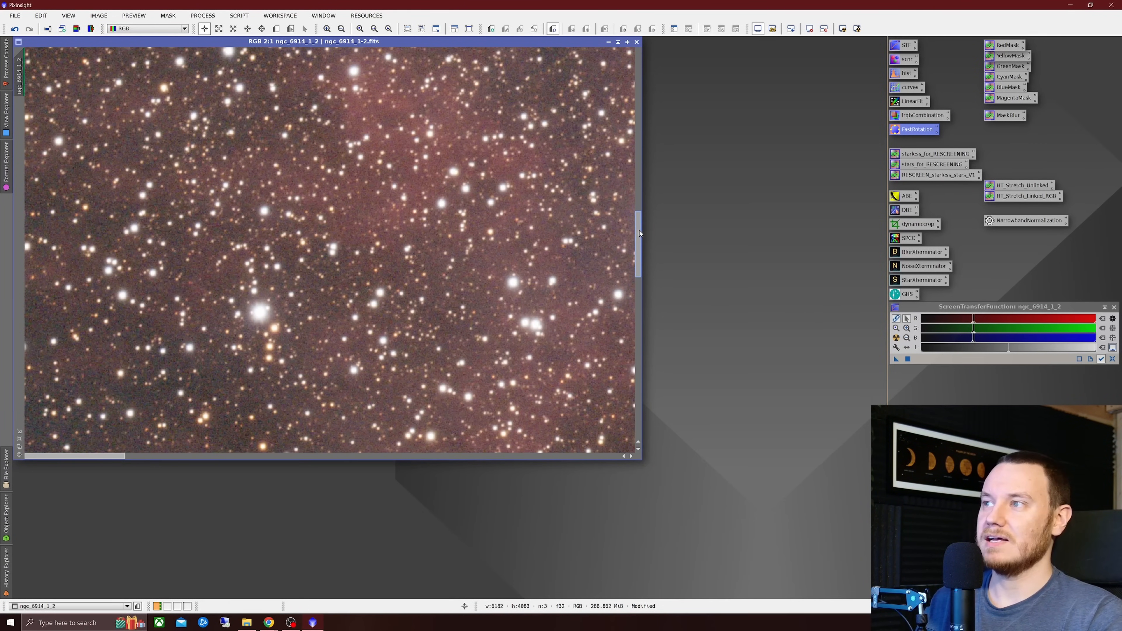
drag(640, 230, 638, 405)
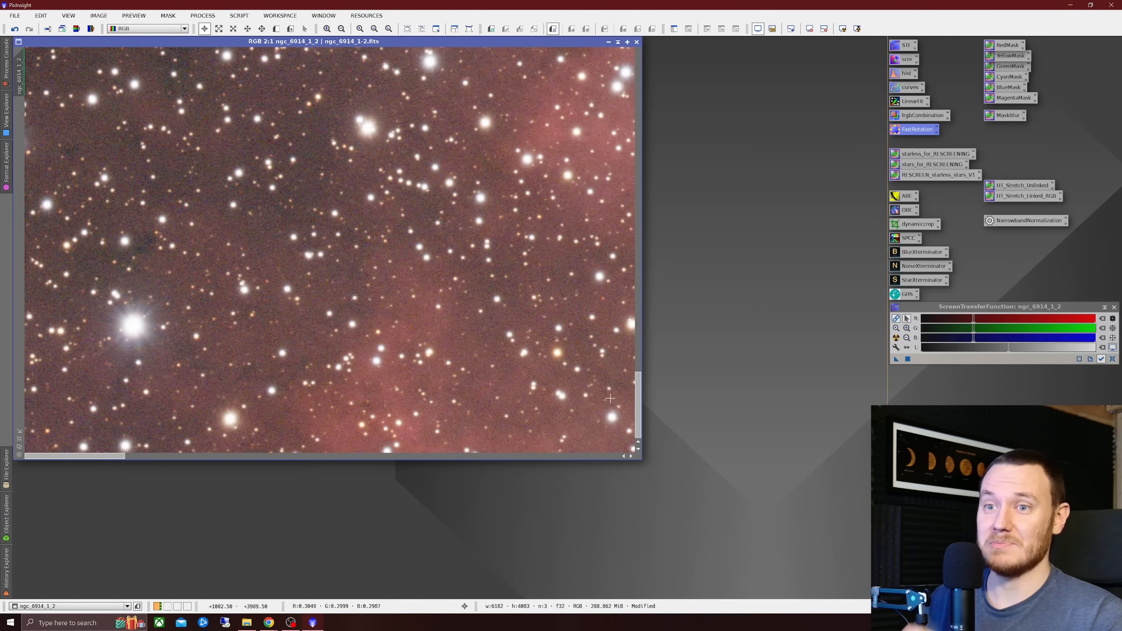
drag(109, 457, 586, 475)
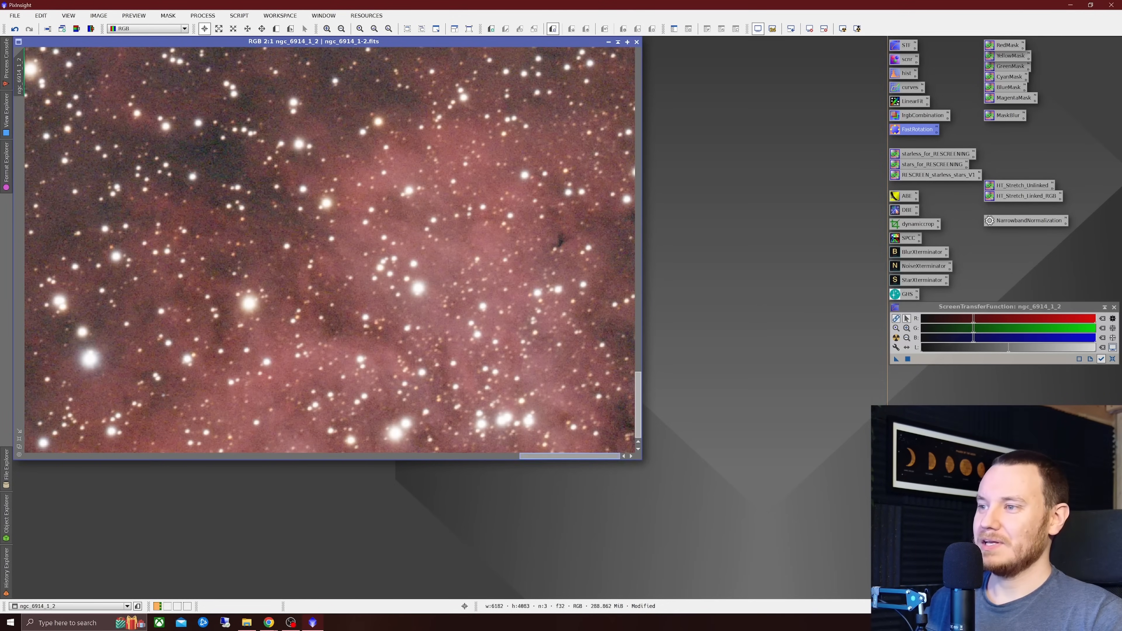
scroll(495, 331, up, 2)
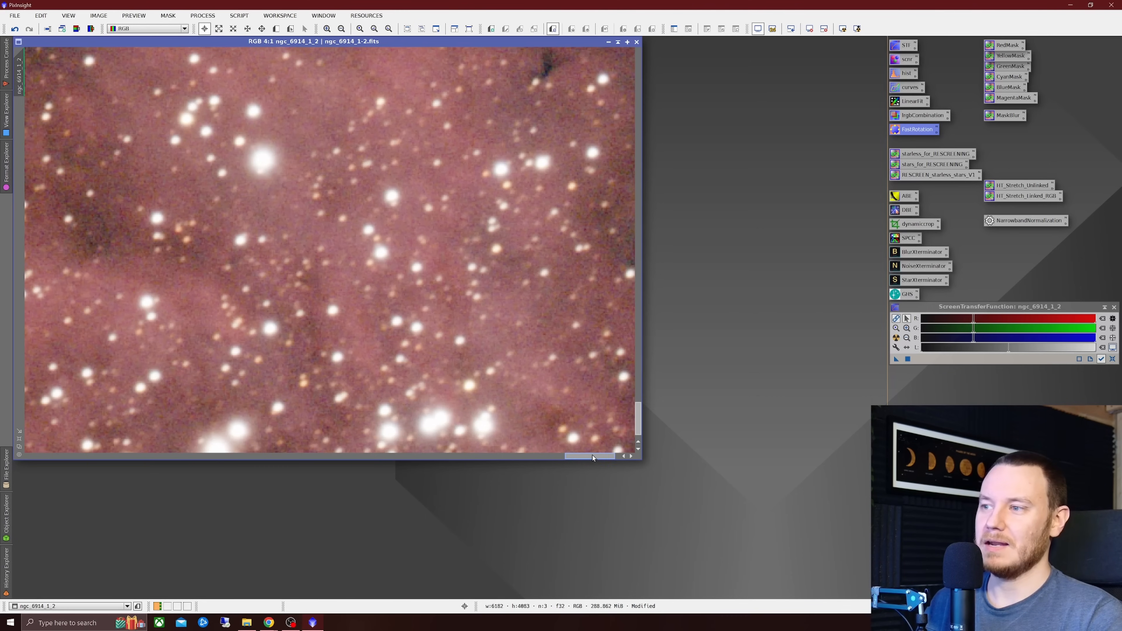
drag(592, 456, 599, 456)
scroll(606, 441, down, 1)
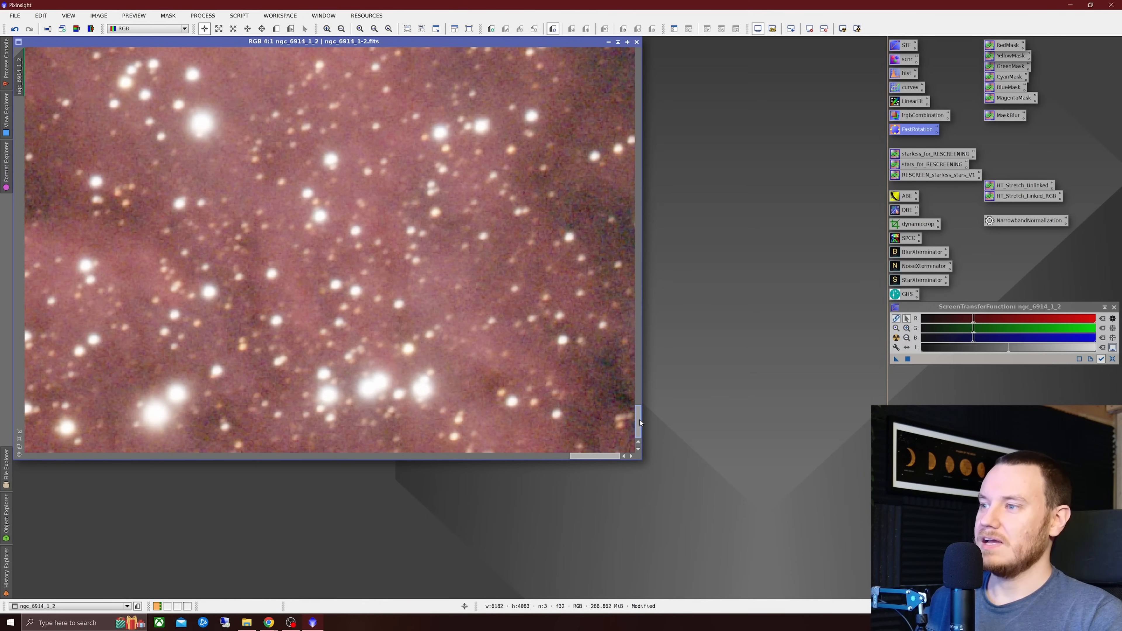
drag(645, 420, 639, 62)
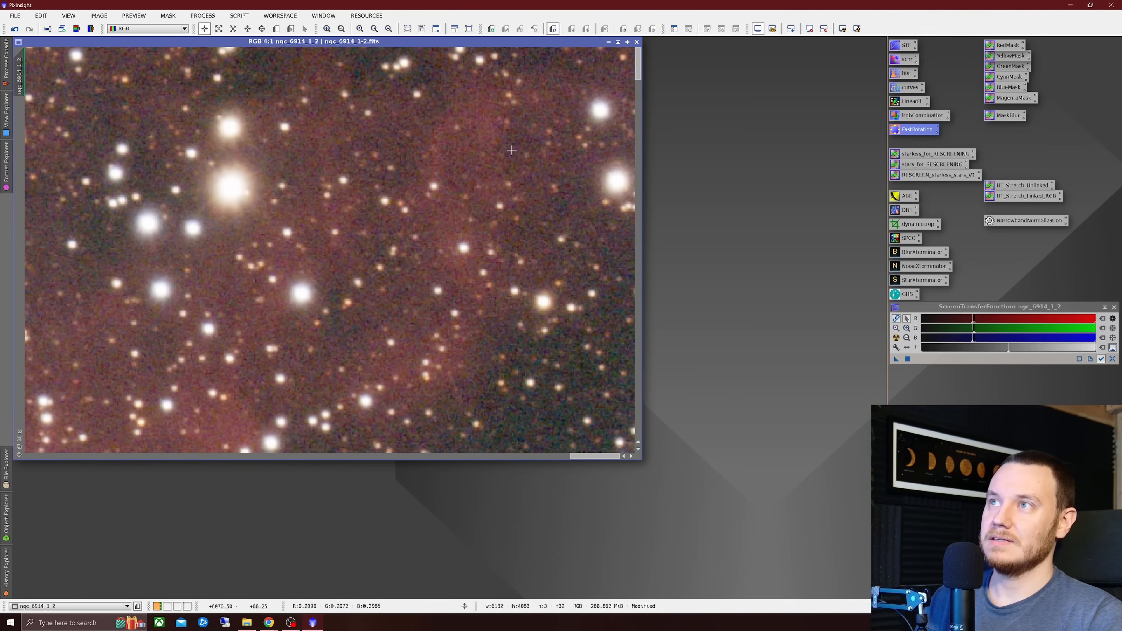
drag(587, 456, 30, 463)
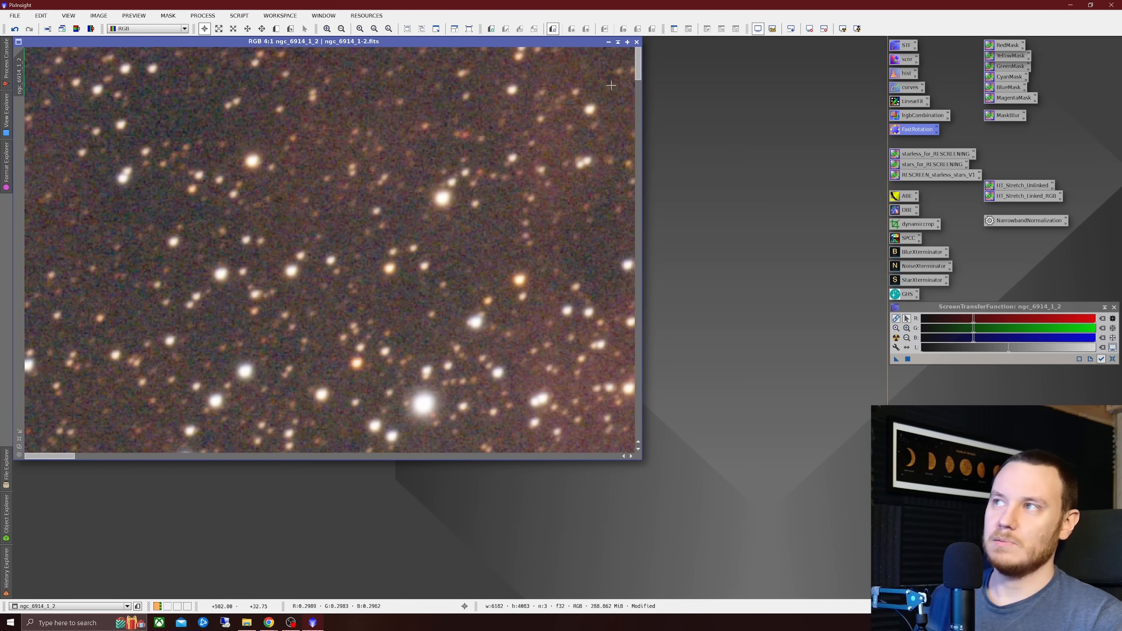
mouse_move(638, 67)
mouse_down()
mouse_move(640, 389)
mouse_move(638, 62)
mouse_up()
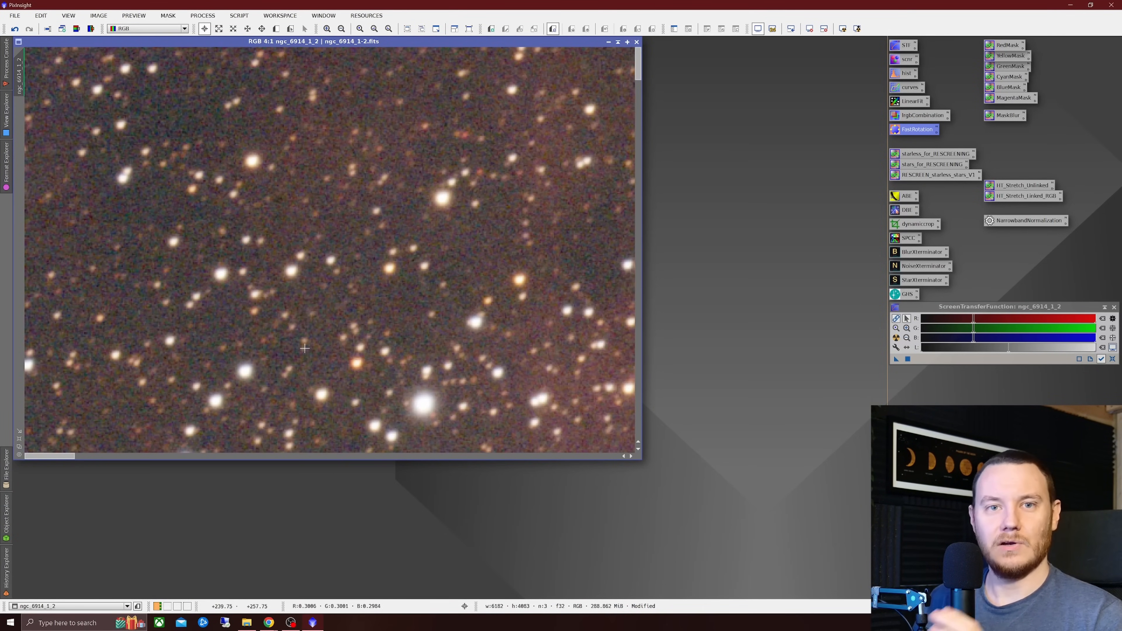
scroll(302, 301, down, 4)
scroll(332, 295, down, 1)
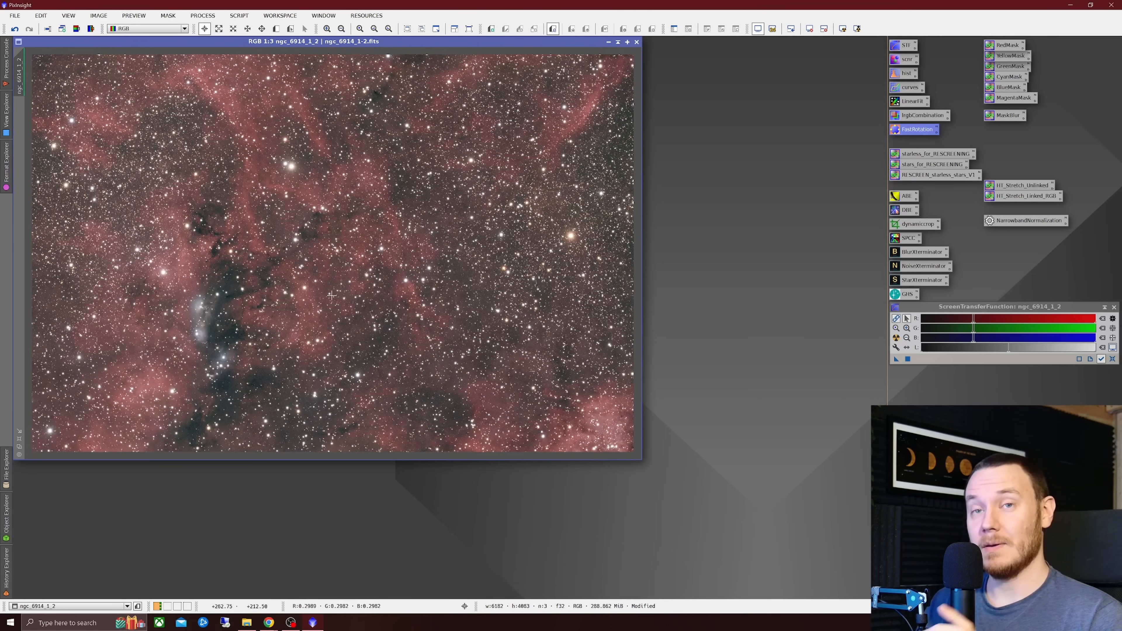
- Apply BlurXTerminator to the nebula image with Sharpen Stars 0.25, Adjust Star Halos 0.00, Automatic PSF and Sharpen Nonstellar 0.90
double_click(919, 253)
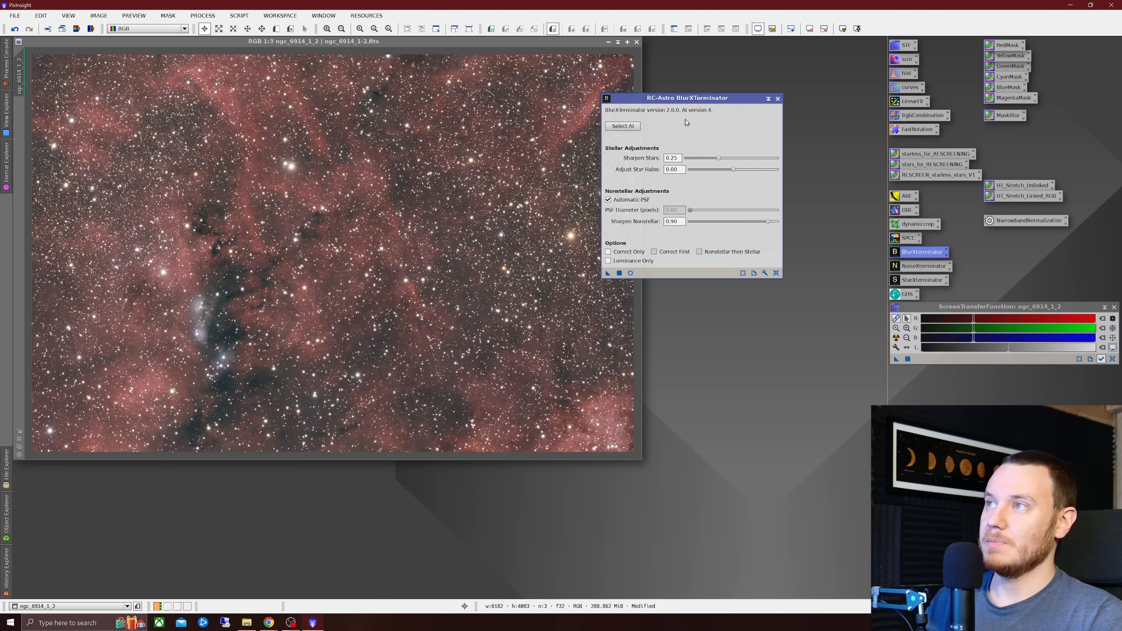
drag(701, 97, 751, 104)
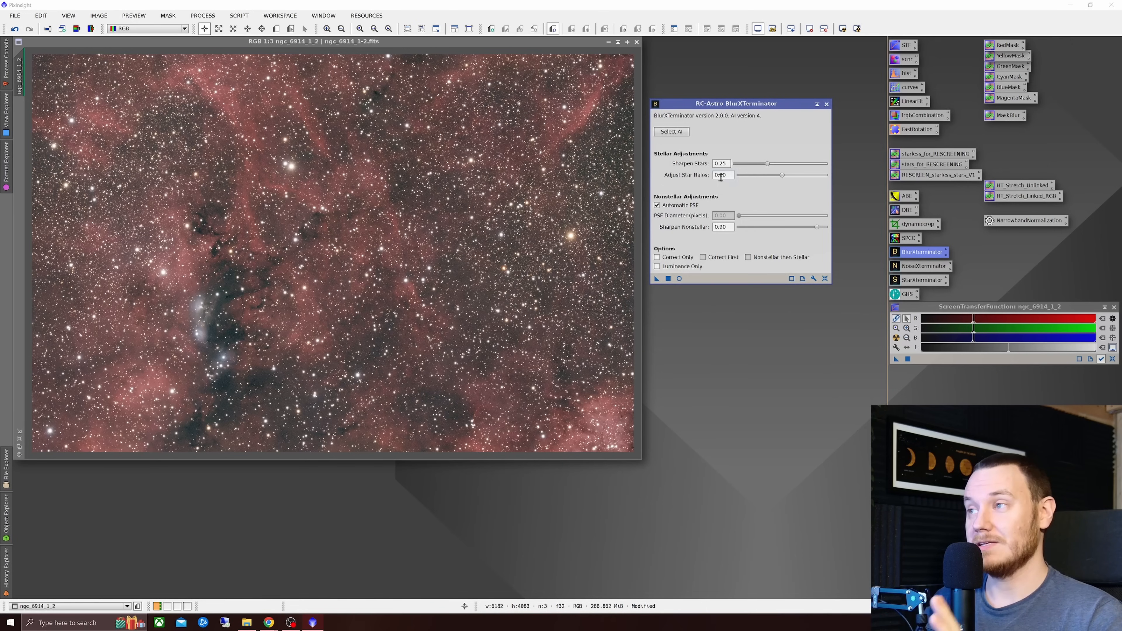
drag(656, 279, 534, 288)
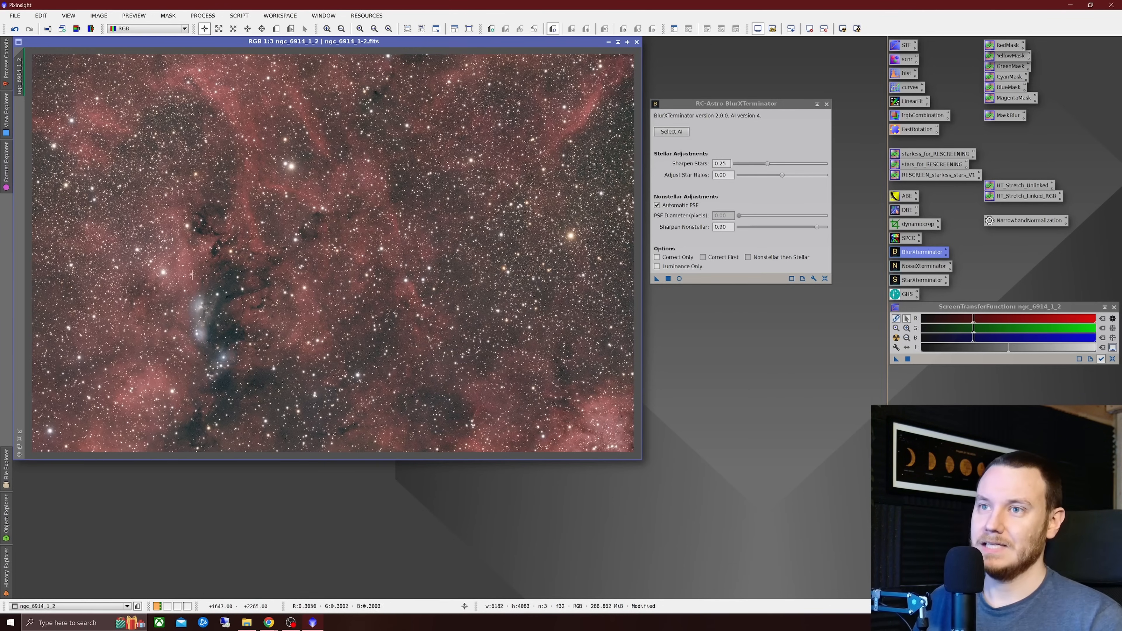
- Compare the stars in the image's lower-left corner before and after sharpening by undoing and redoing BlurXTerminator
scroll(192, 275, up, 2)
scroll(239, 284, up, 1)
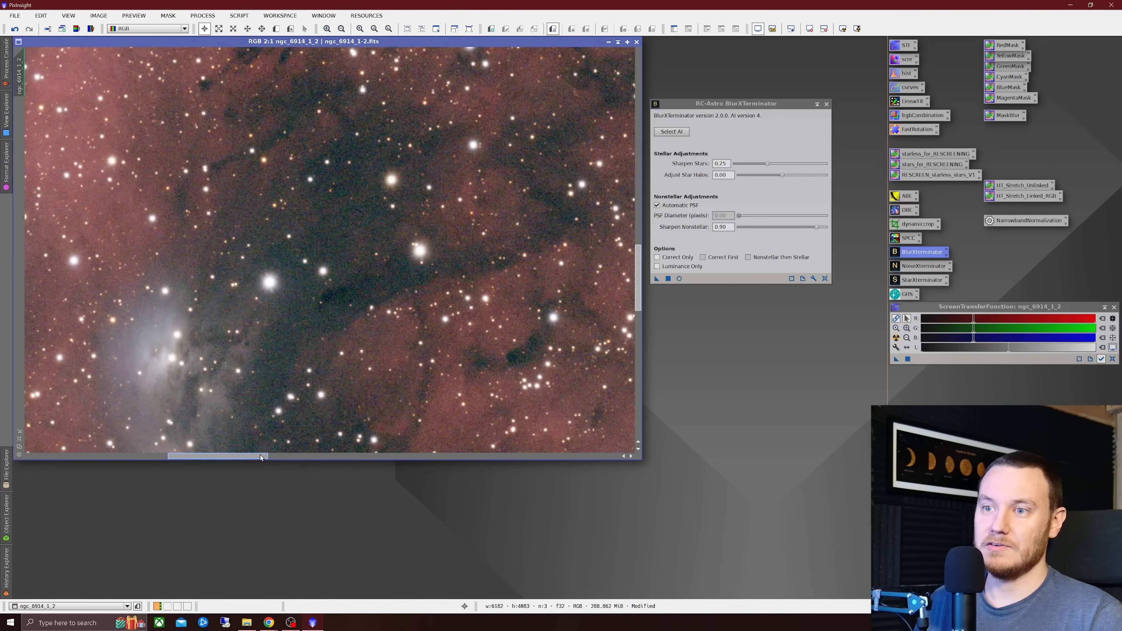
drag(260, 455, 121, 459)
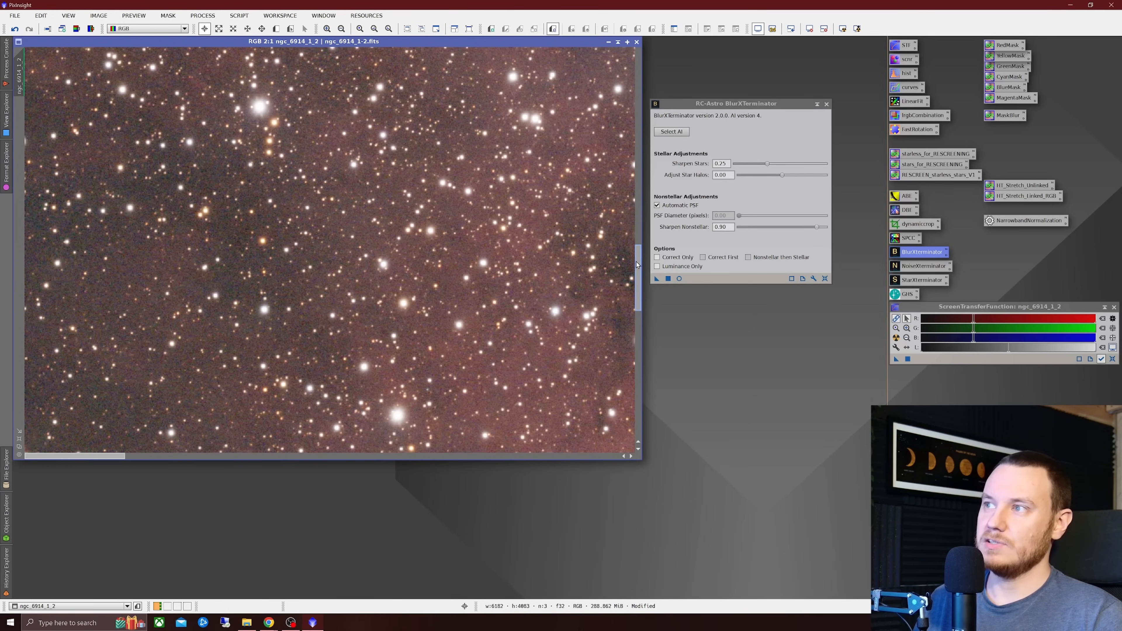
drag(637, 265, 638, 391)
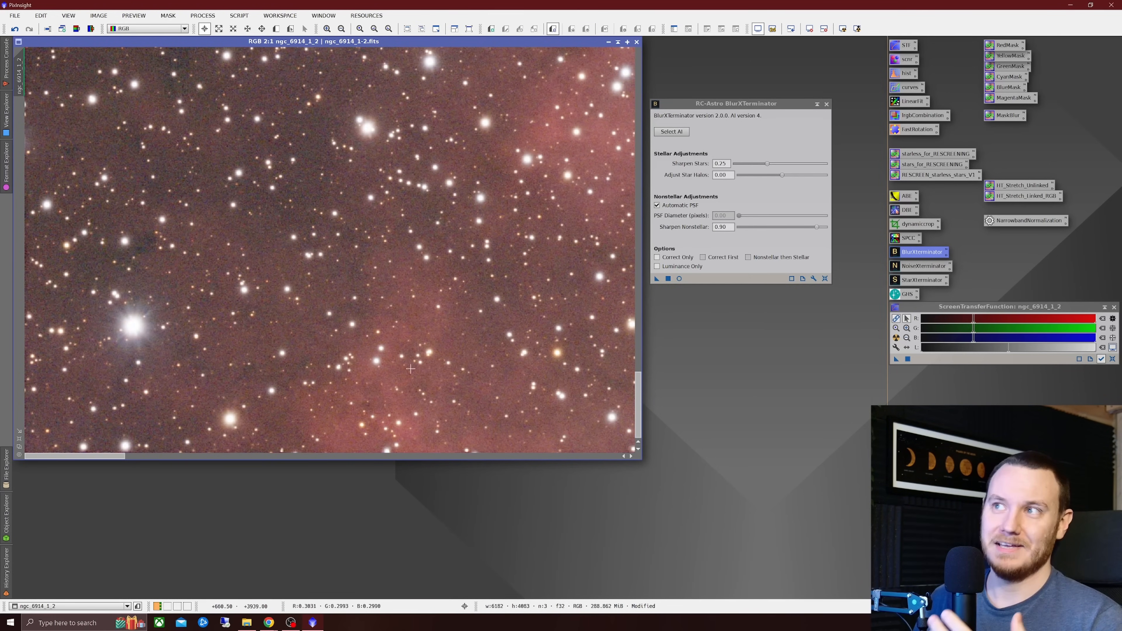
scroll(90, 382, up, 1)
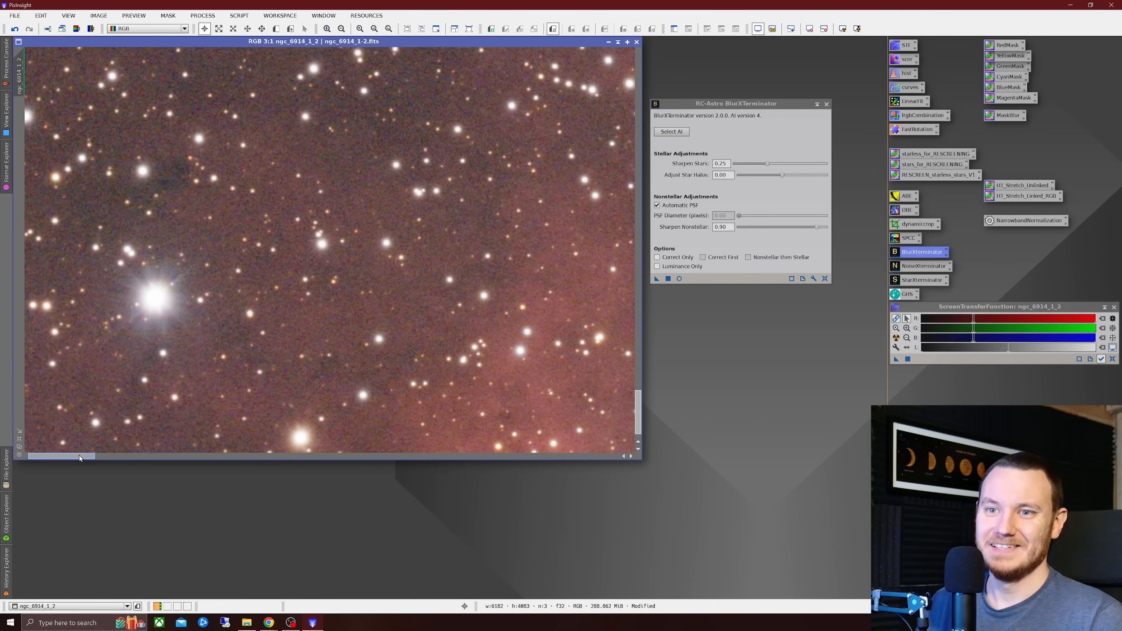
drag(54, 456, 50, 455)
drag(638, 401, 637, 405)
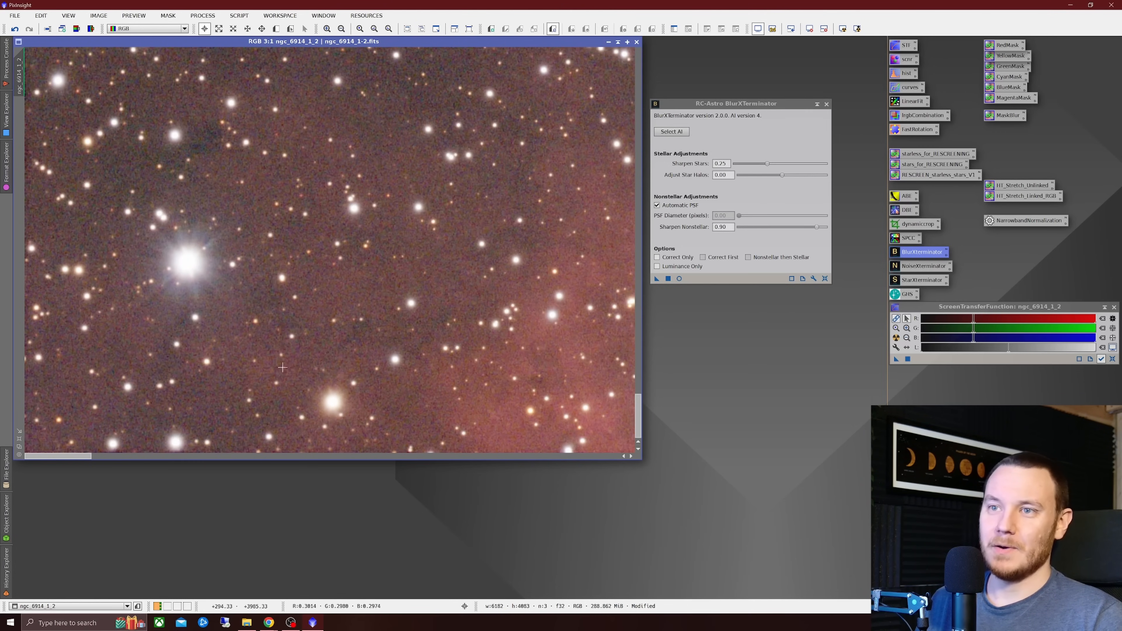
right_click(269, 334)
click(291, 344)
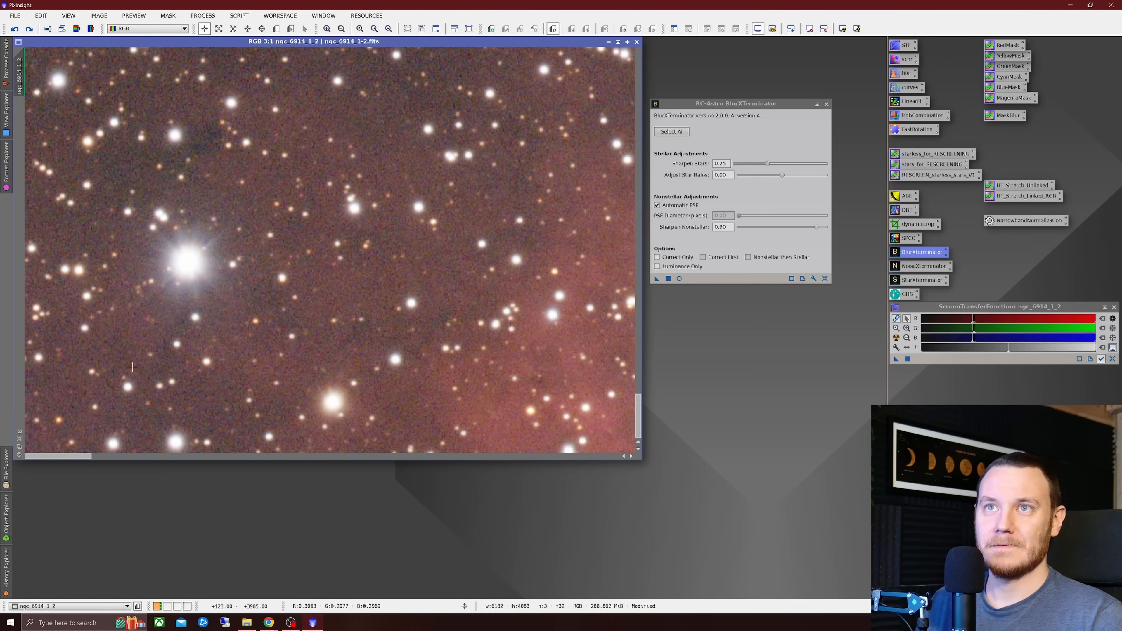
scroll(132, 367, up, 2)
right_click(309, 314)
click(352, 339)
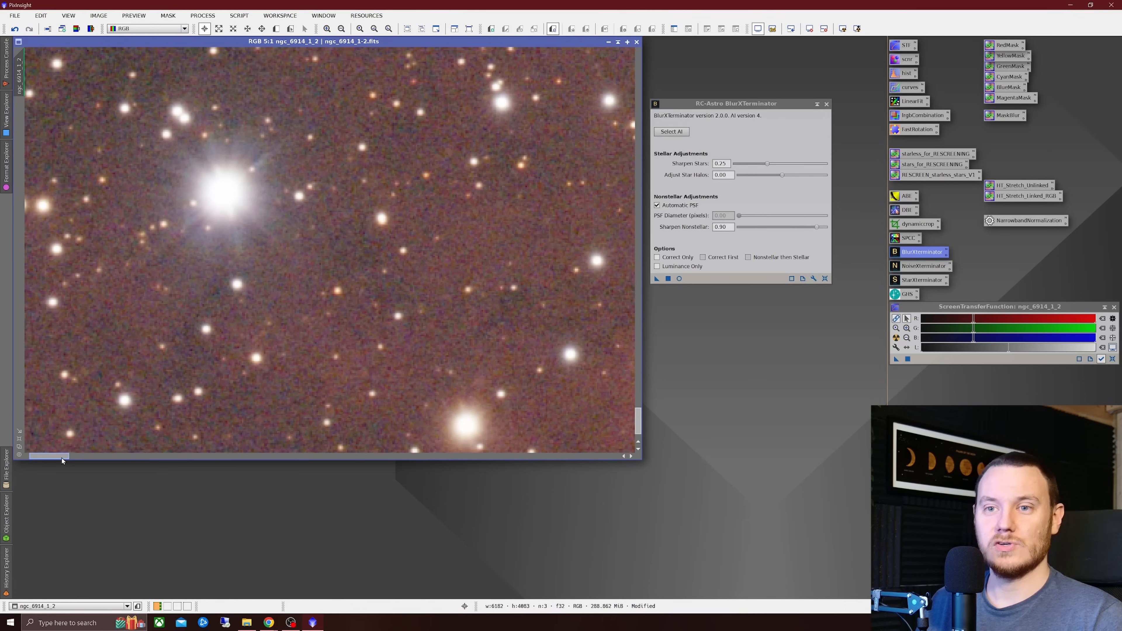
- Compare the image's lower-right corner with BlurXTerminator undone and redone, and inspect the sharpened stars near the centre
drag(62, 457, 623, 464)
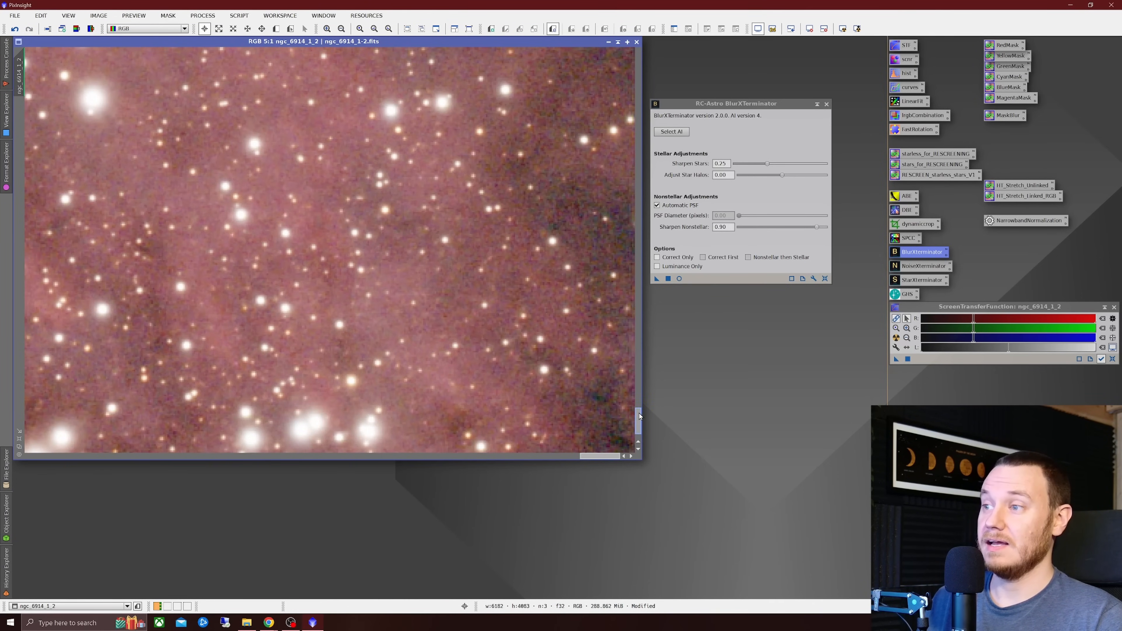
drag(638, 427, 637, 438)
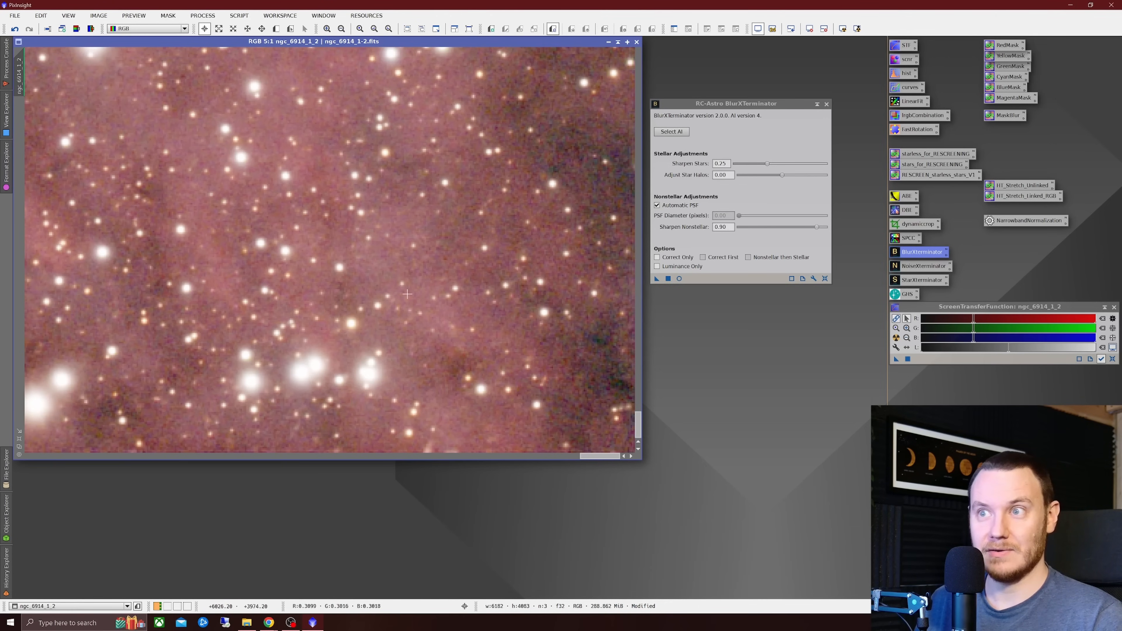
right_click(413, 288)
click(447, 292)
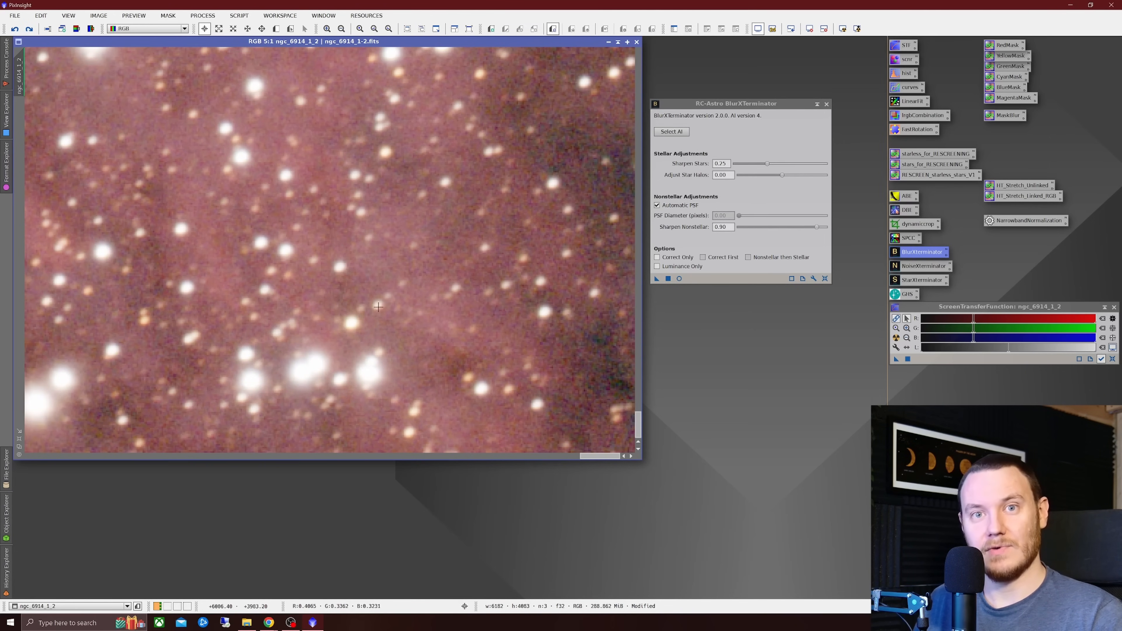
right_click(487, 248)
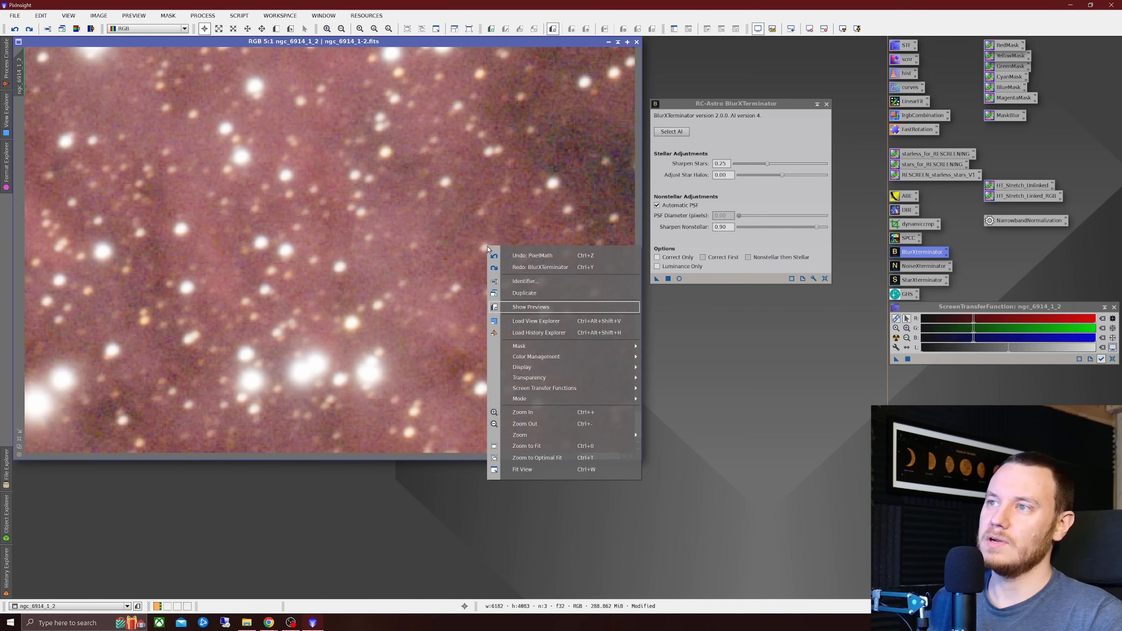
click(518, 270)
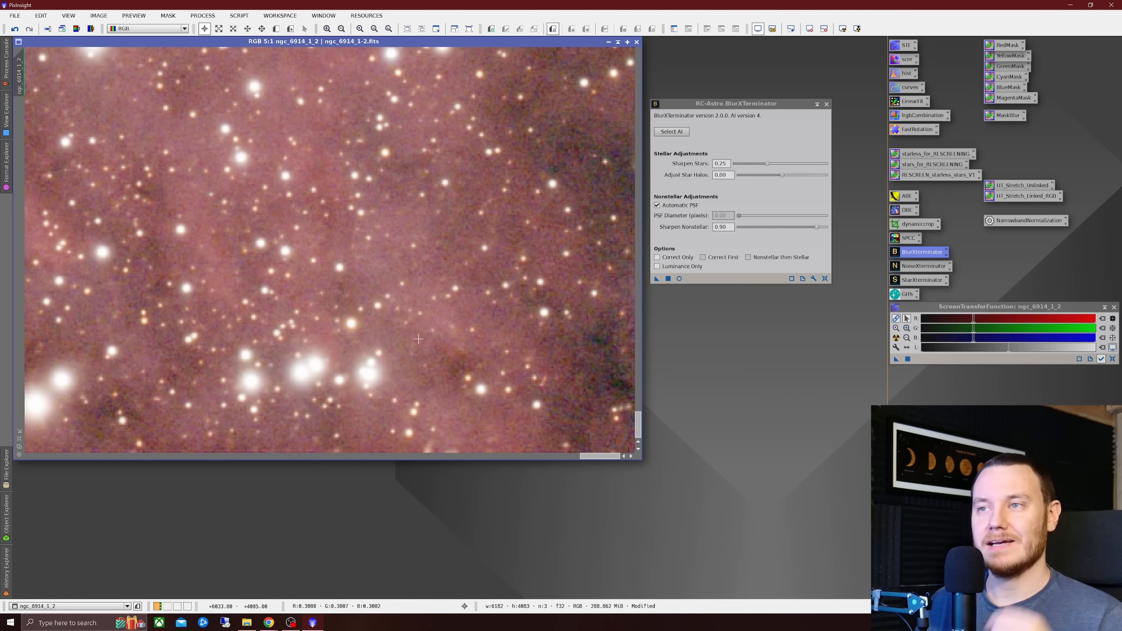
drag(609, 458, 369, 455)
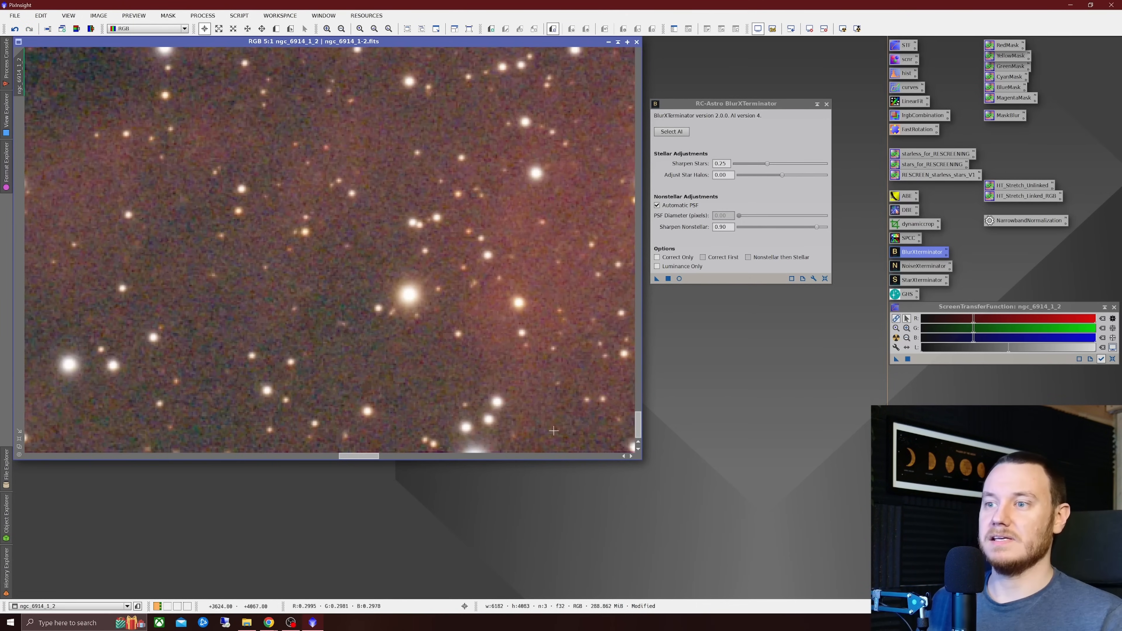
drag(638, 429, 632, 295)
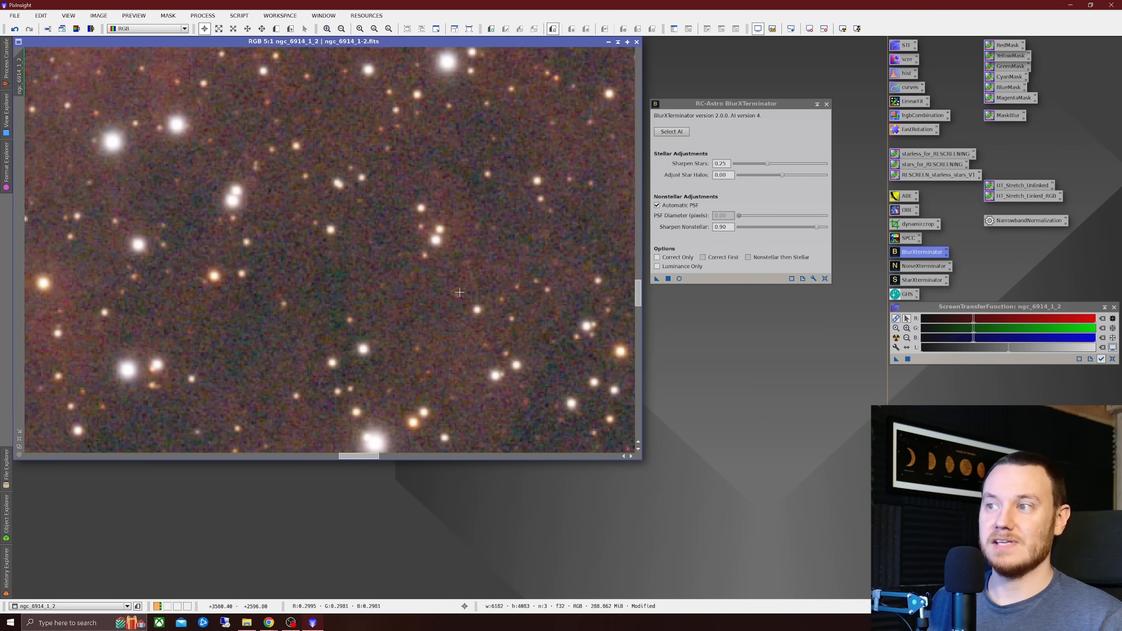
scroll(419, 291, down, 7)
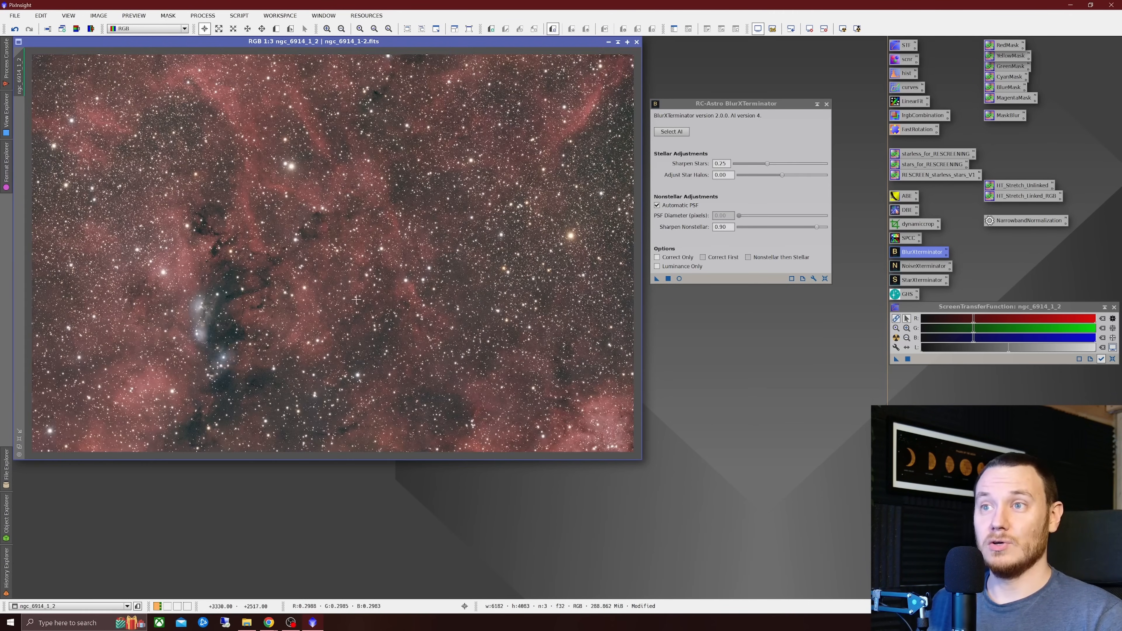
- Compare the bright reflection nebula's detail at high magnification with BlurXTerminator undone and redone, and close the process
scroll(323, 303, down, 1)
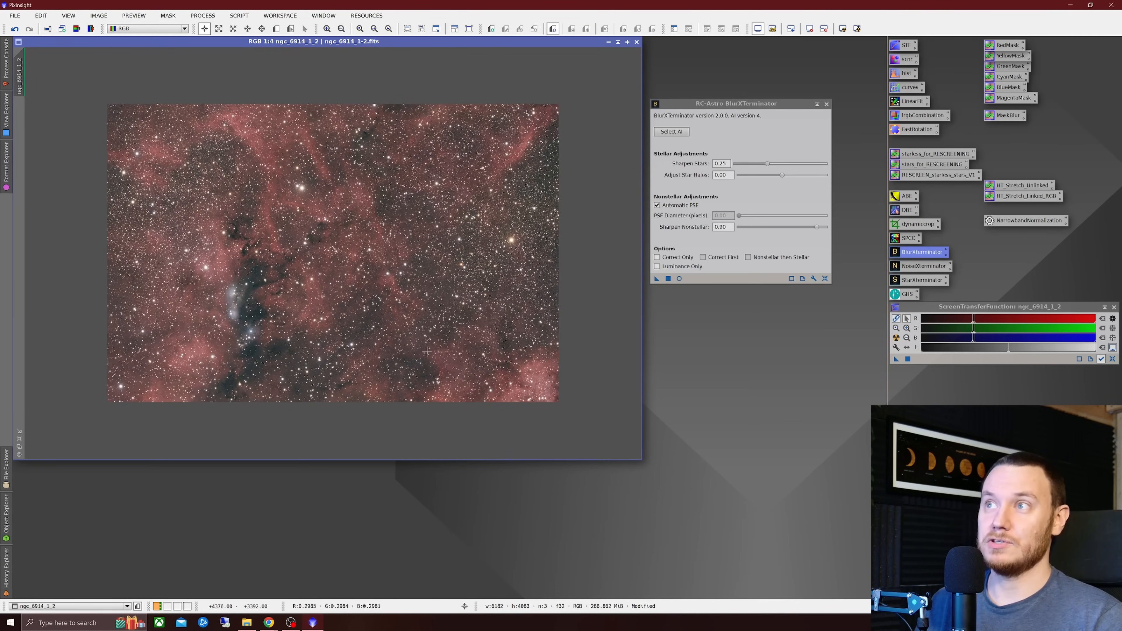
scroll(226, 298, up, 4)
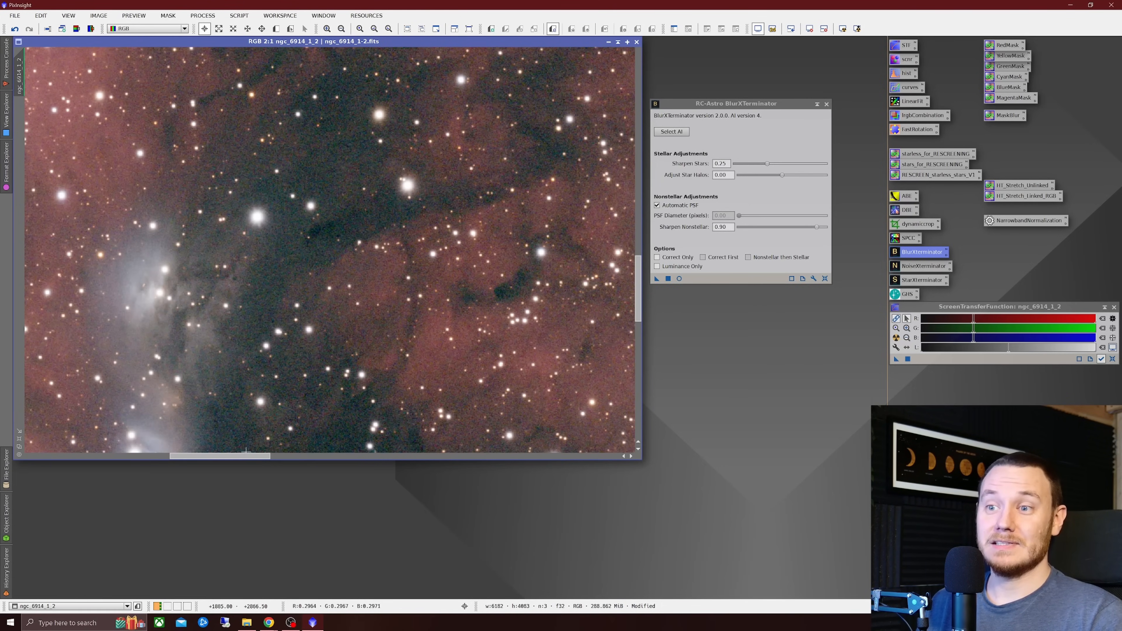
drag(246, 455, 233, 459)
right_click(367, 238)
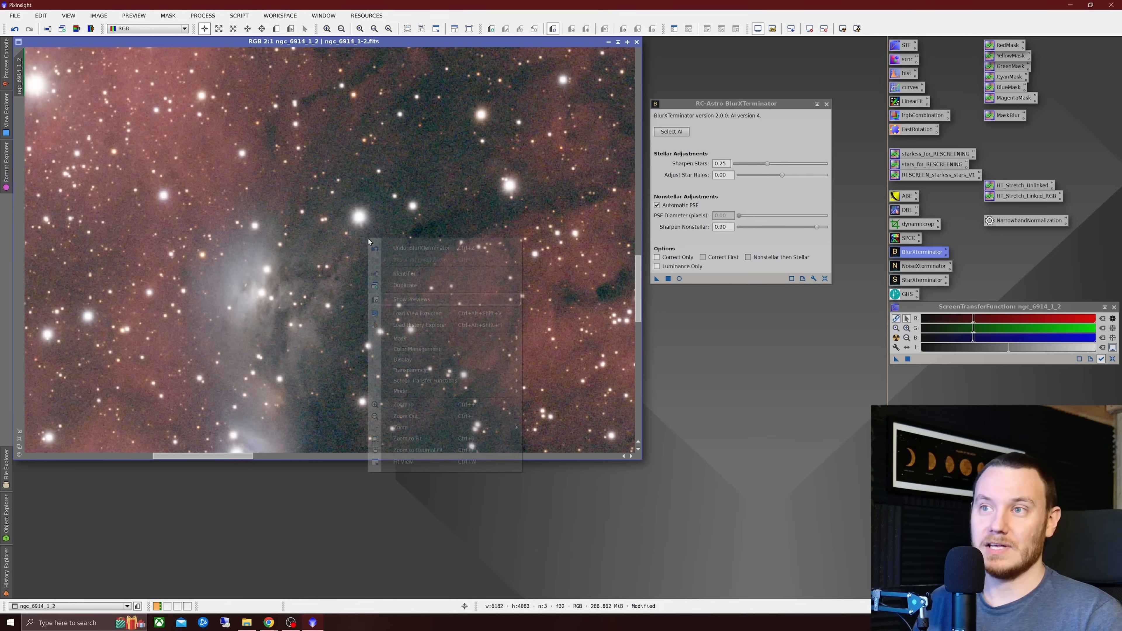
click(400, 248)
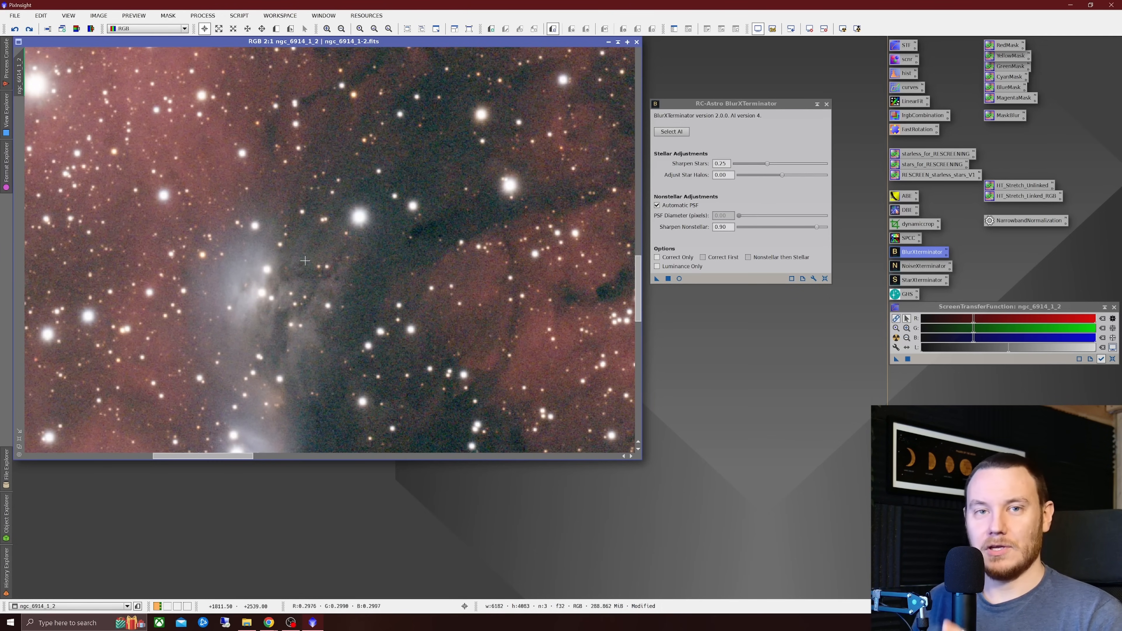
right_click(366, 263)
click(392, 283)
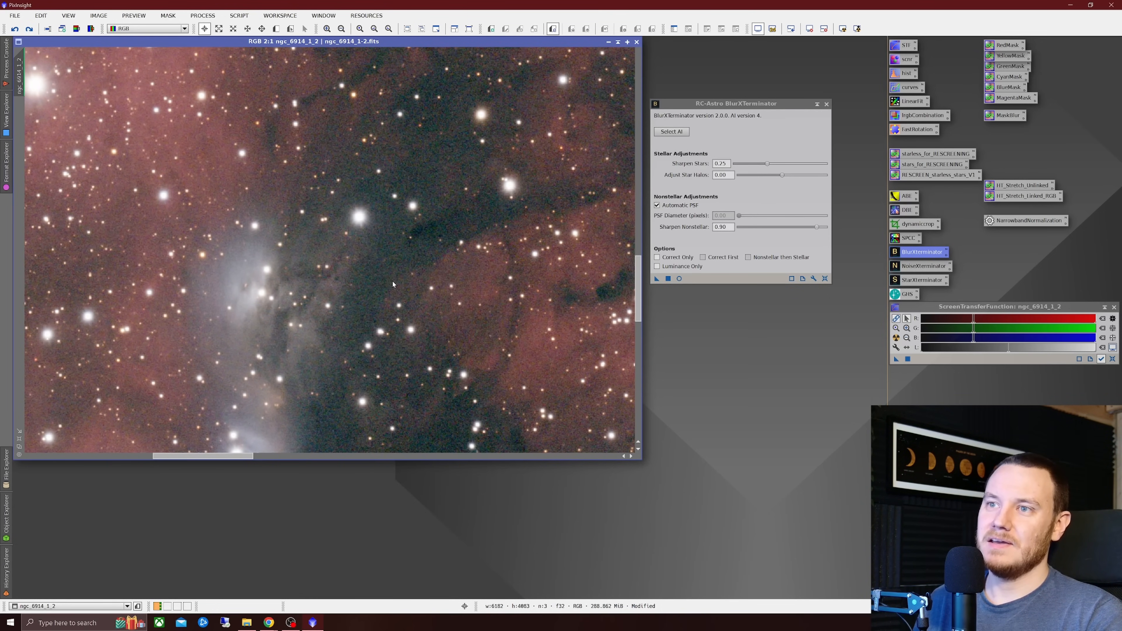
right_click(352, 292)
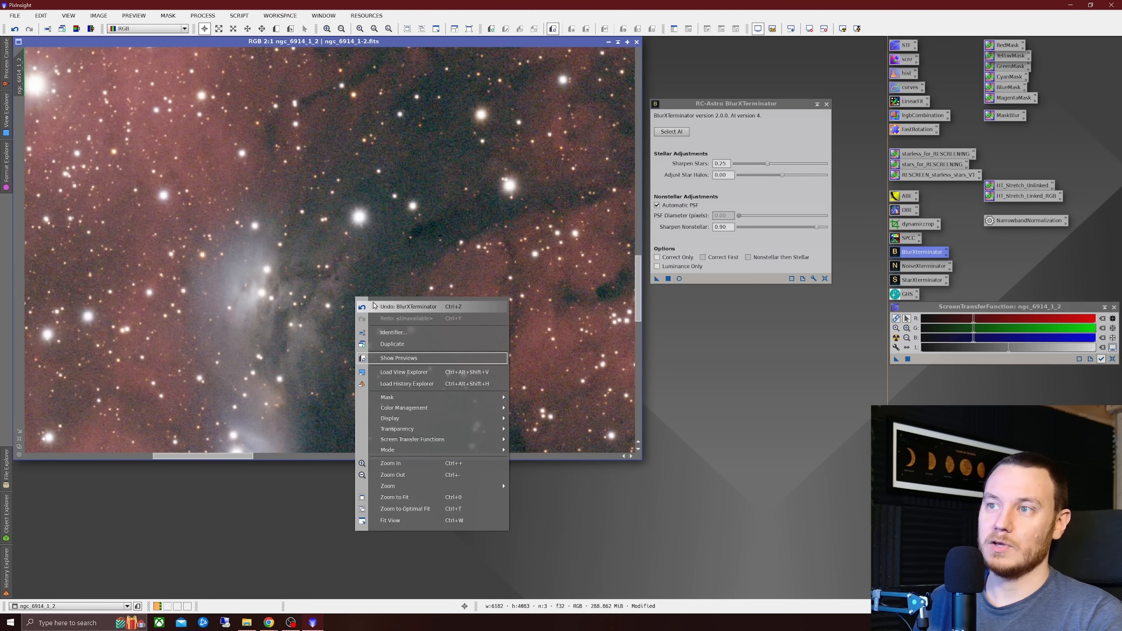
click(372, 302)
right_click(372, 302)
click(394, 324)
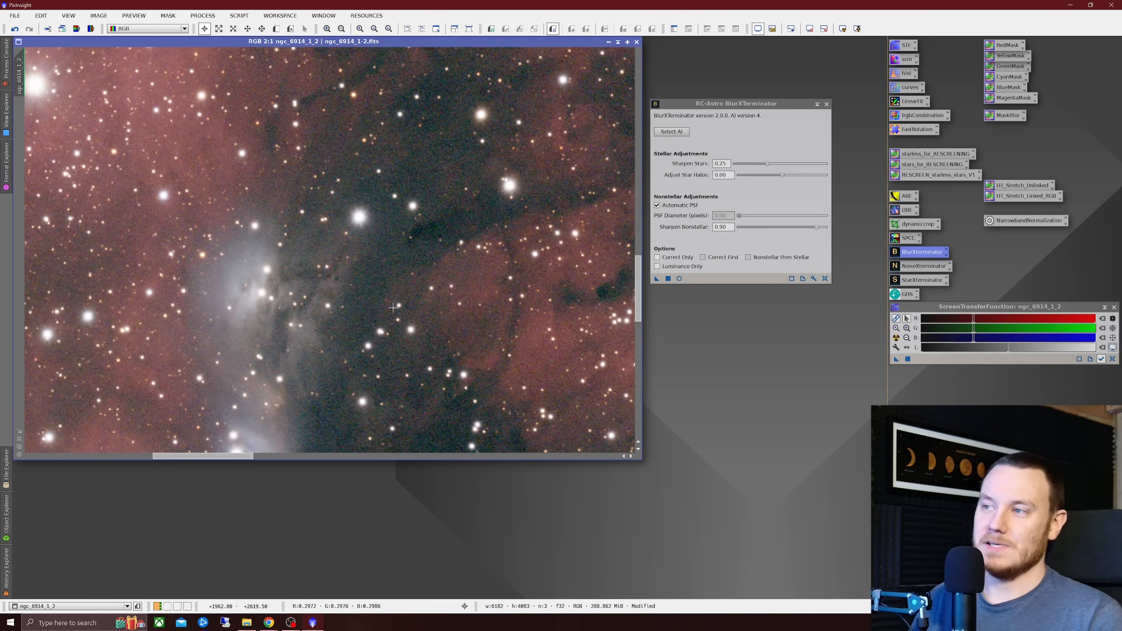
scroll(420, 265, down, 3)
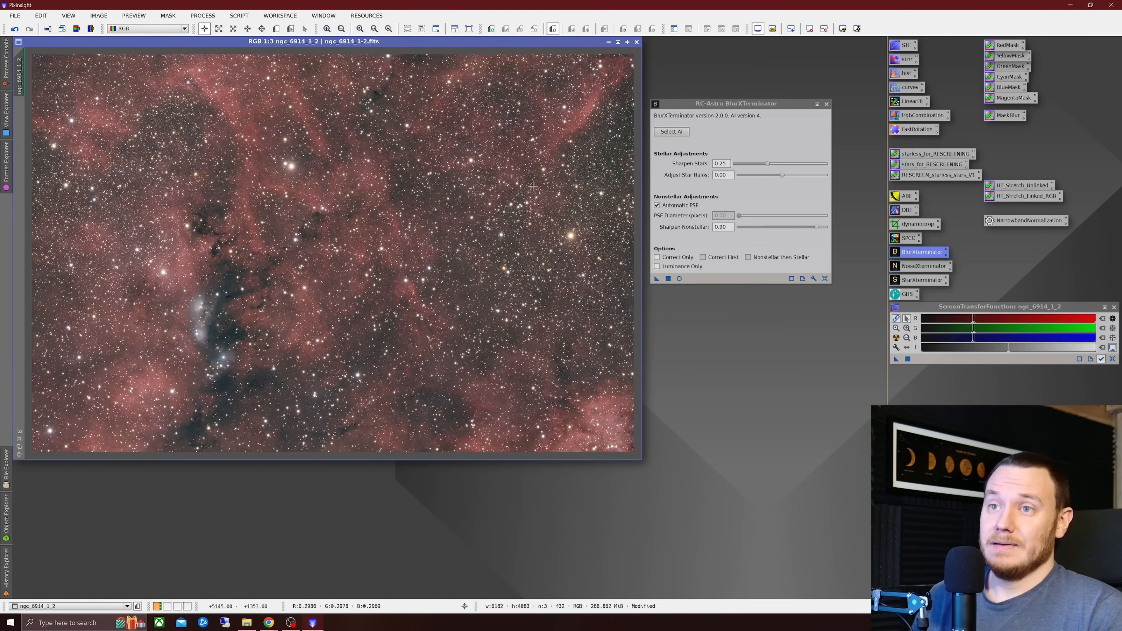
click(827, 103)
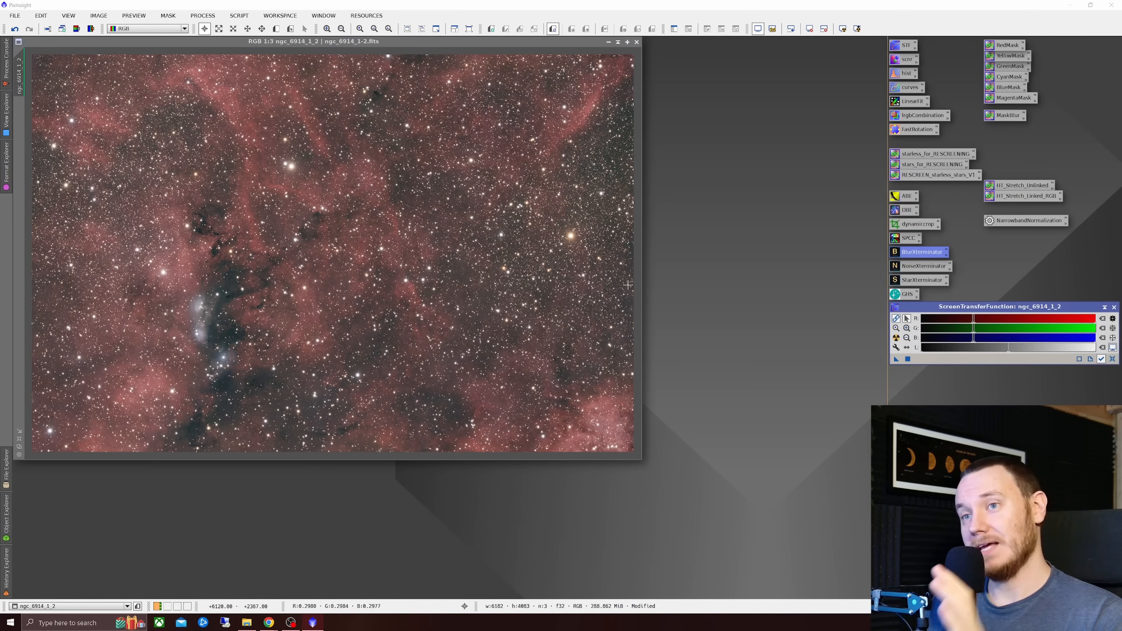
- Open NoiseXTerminator and lower its Denoise strength to 0.42 while checking the noise around the bright nebula
click(917, 267)
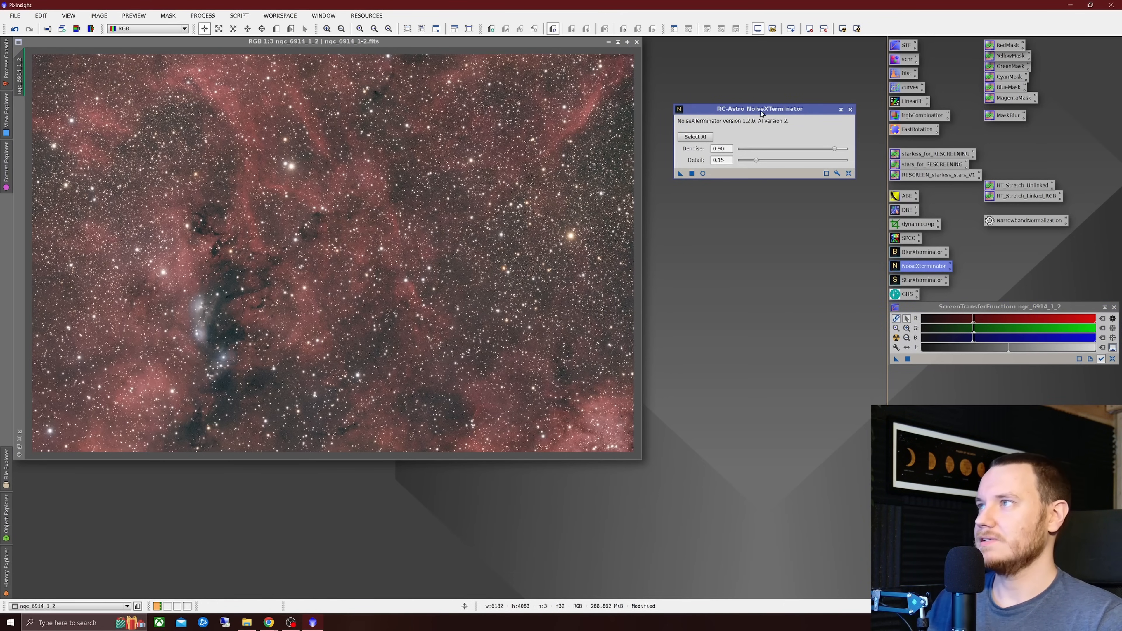
drag(733, 109, 738, 145)
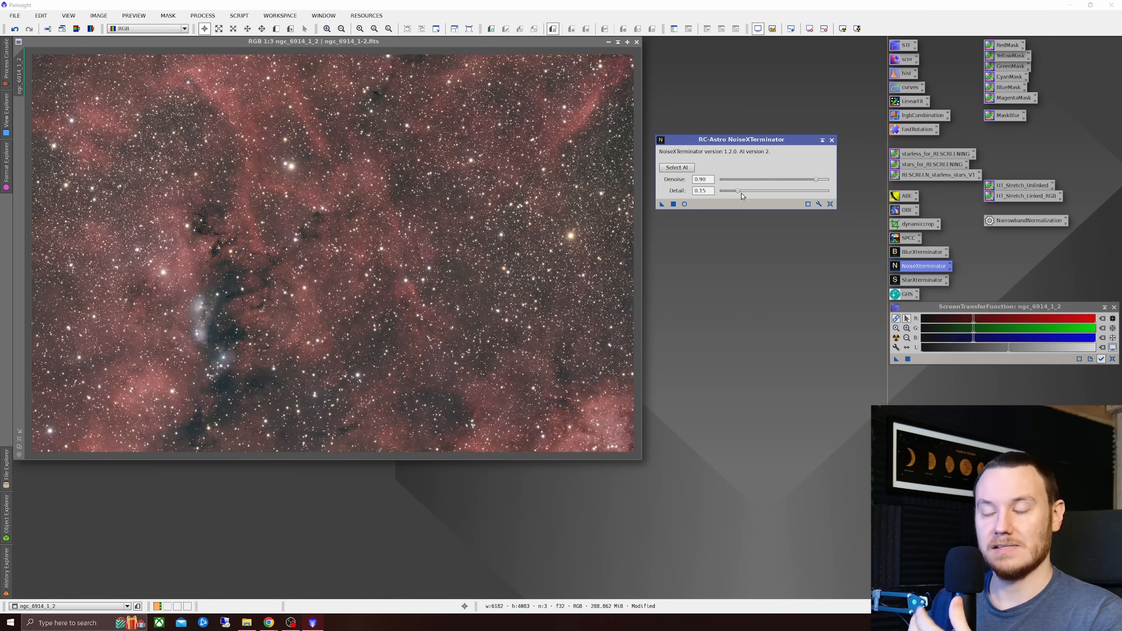
scroll(184, 309, up, 2)
scroll(307, 281, up, 1)
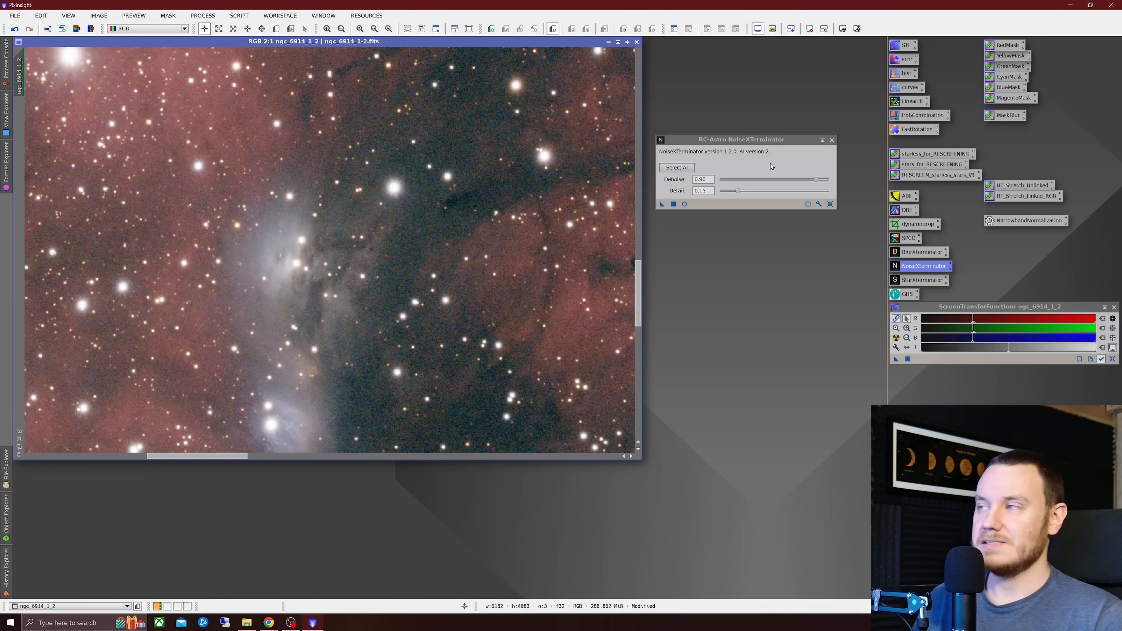
drag(815, 180, 773, 185)
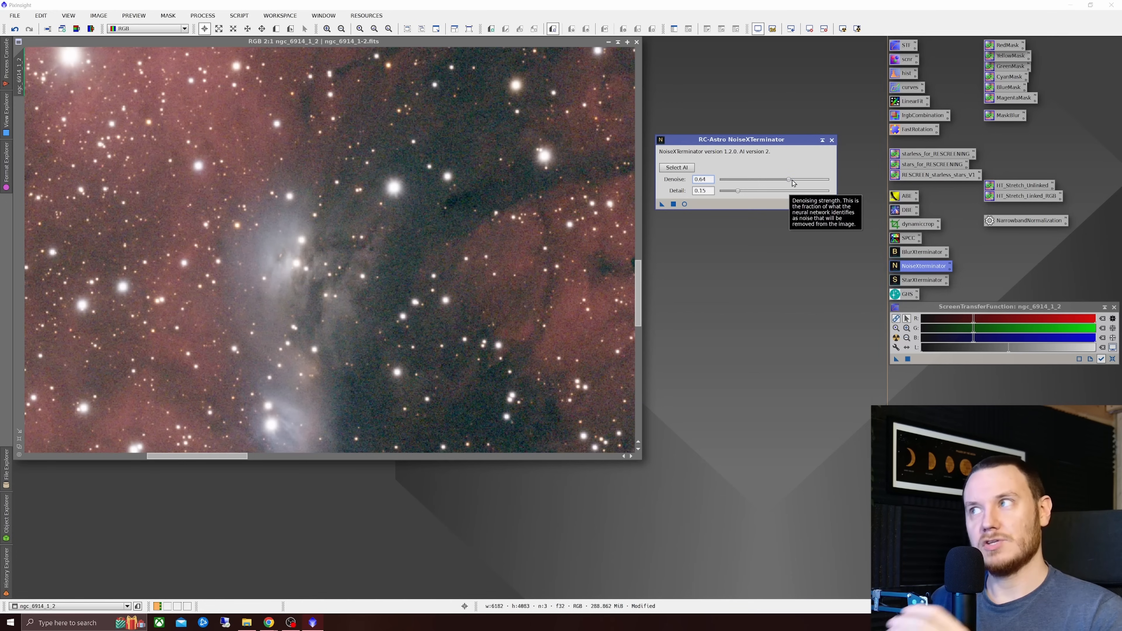
drag(793, 182, 769, 185)
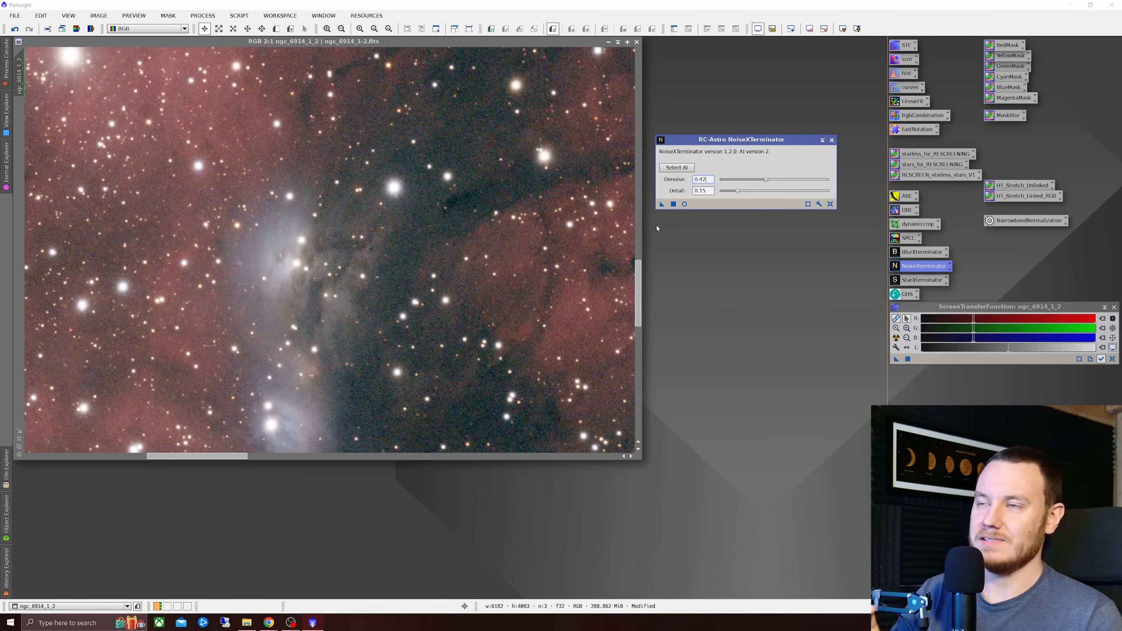
scroll(437, 253, down, 1)
scroll(437, 253, up, 1)
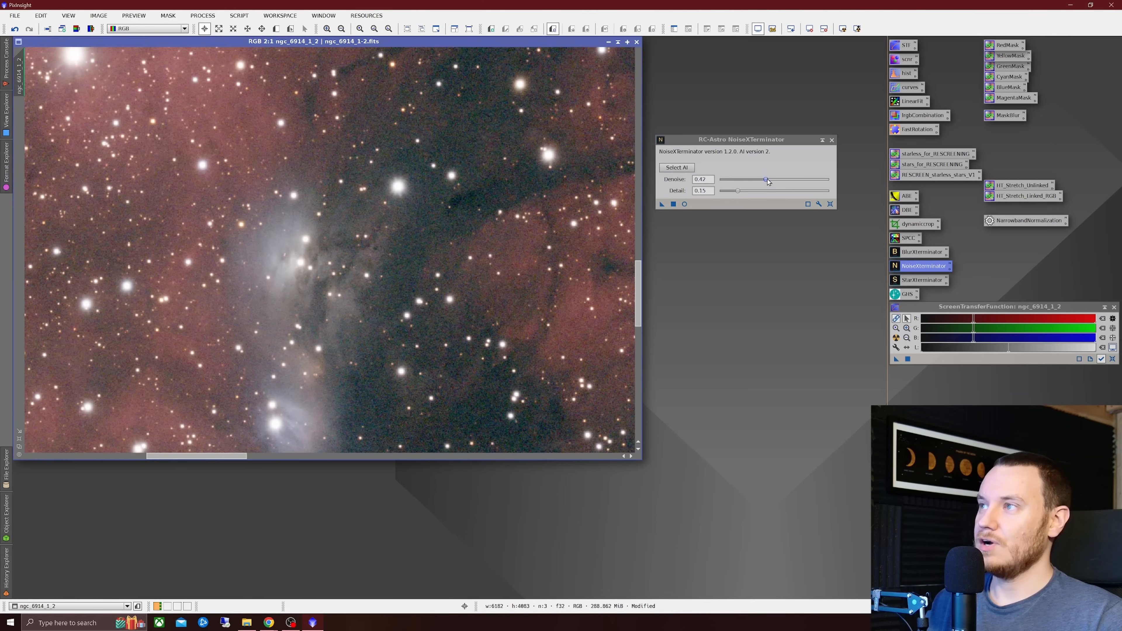
- Raise Denoise to 0.79 and apply NoiseXTerminator to the nebula image with Detail 0.15
drag(767, 181, 793, 189)
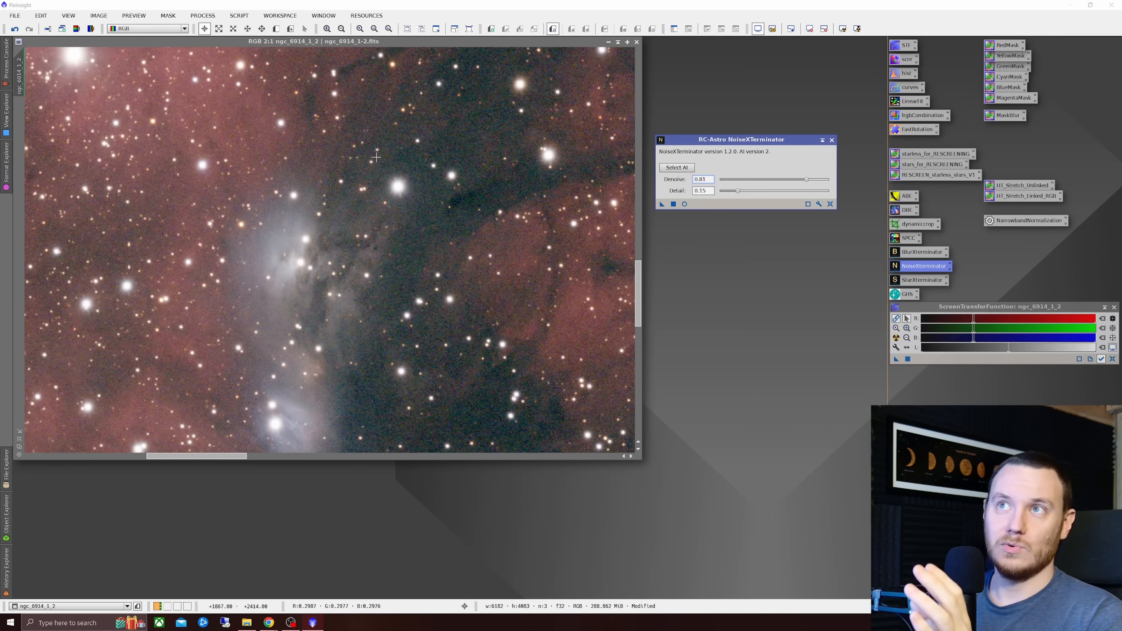
scroll(465, 201, up, 1)
scroll(464, 201, down, 1)
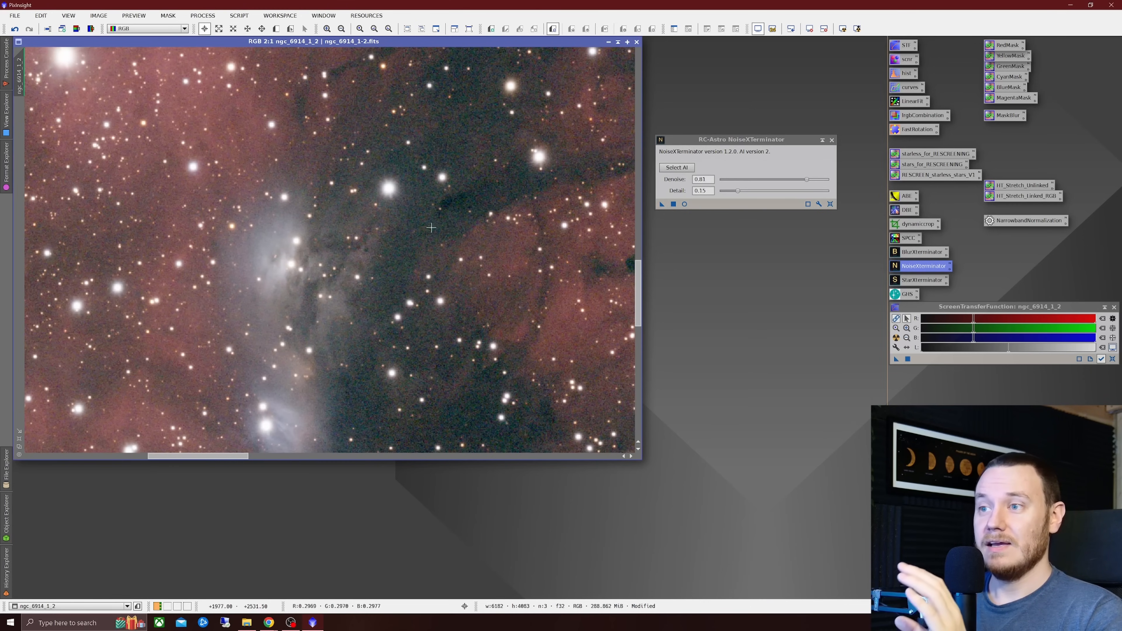
scroll(436, 218, up, 1)
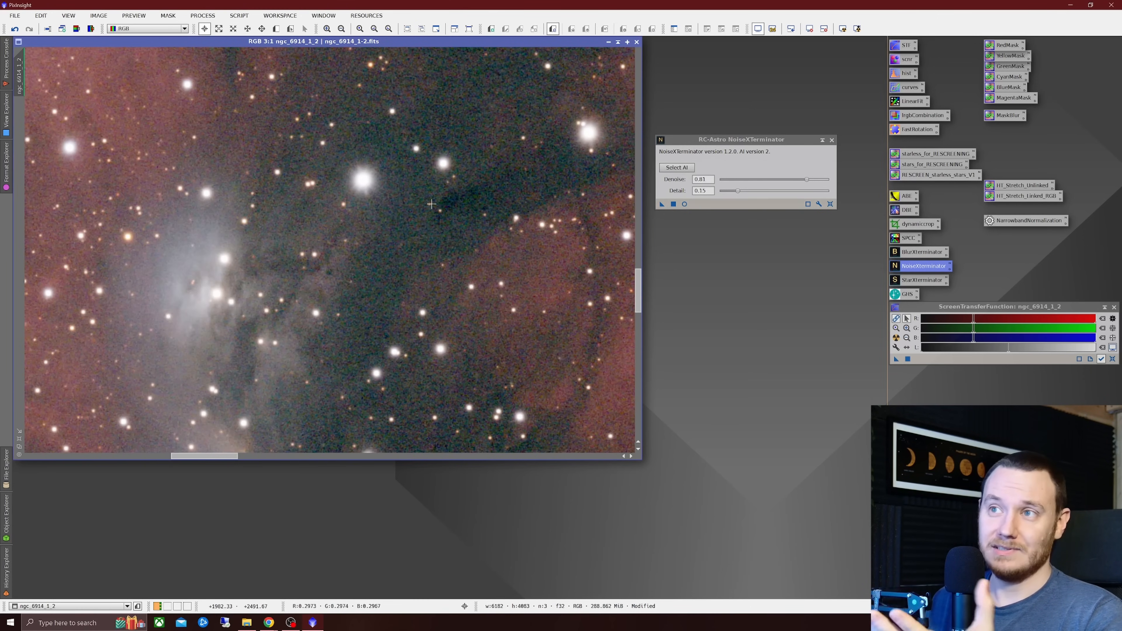
drag(807, 181, 805, 183)
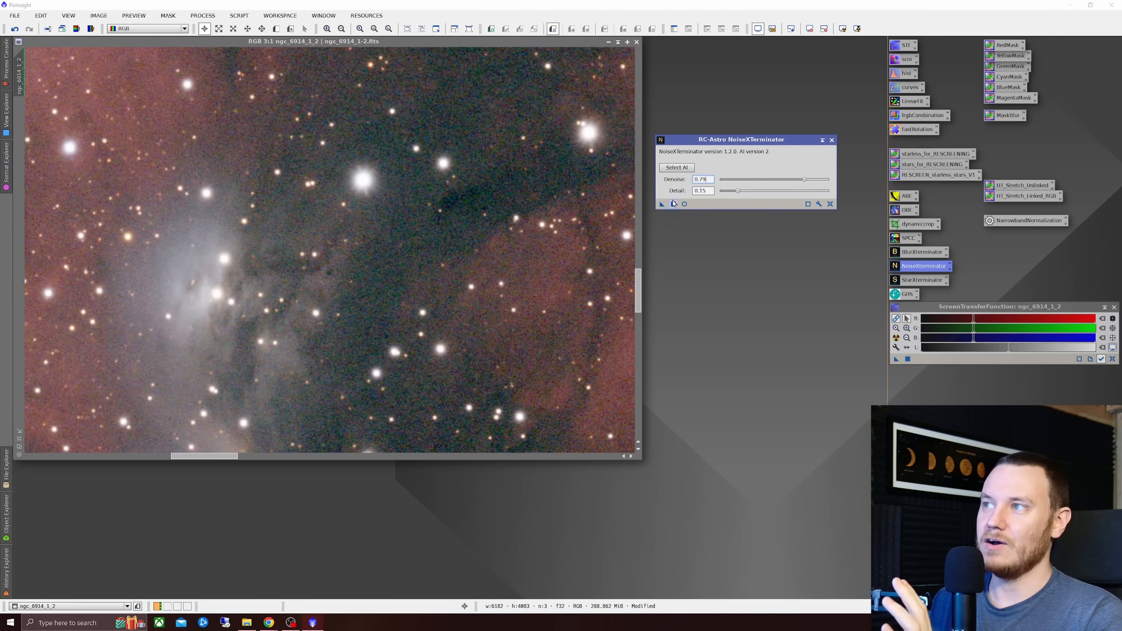
drag(661, 205, 384, 260)
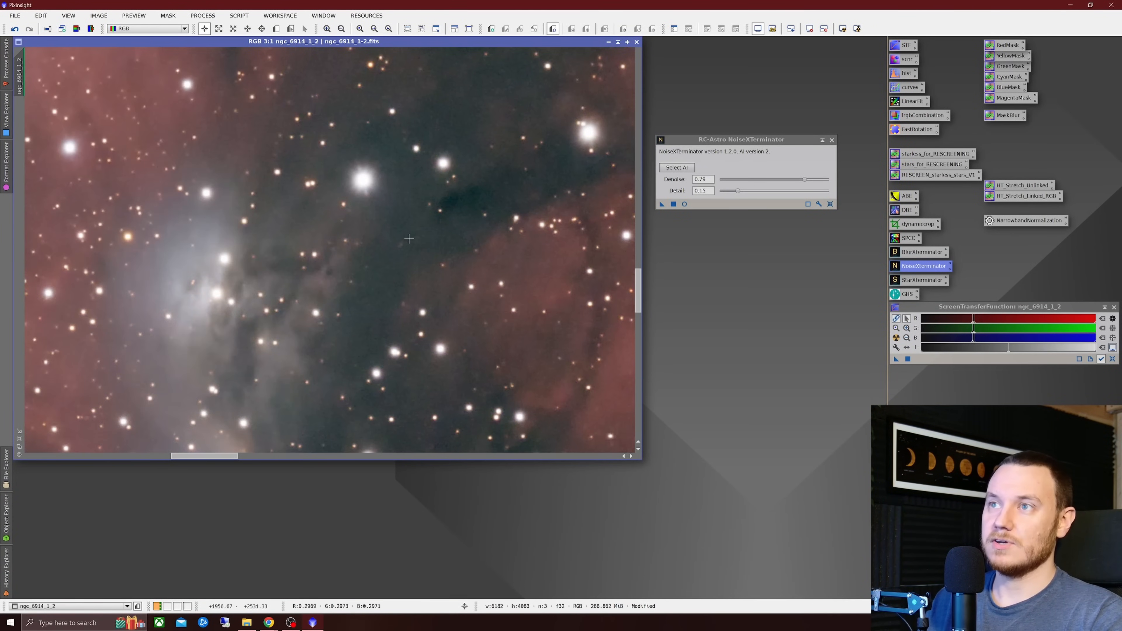
- Inspect the denoised image around the blue reflection nebulae and at full view, and close NoiseXTerminator
scroll(398, 242, down, 2)
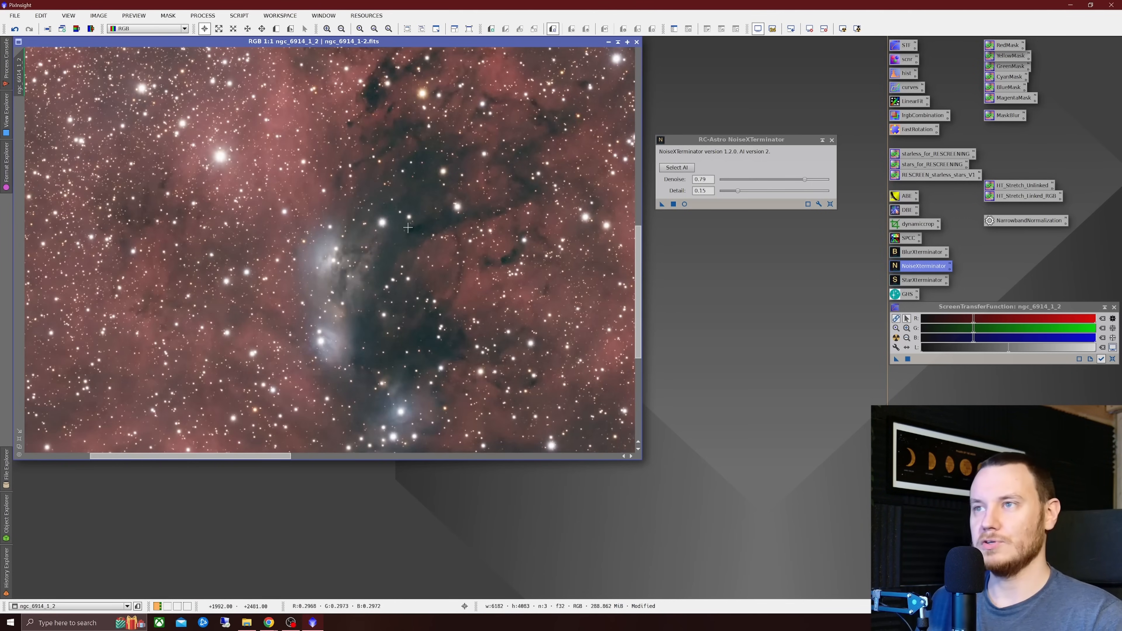
scroll(403, 251, up, 2)
scroll(407, 229, down, 1)
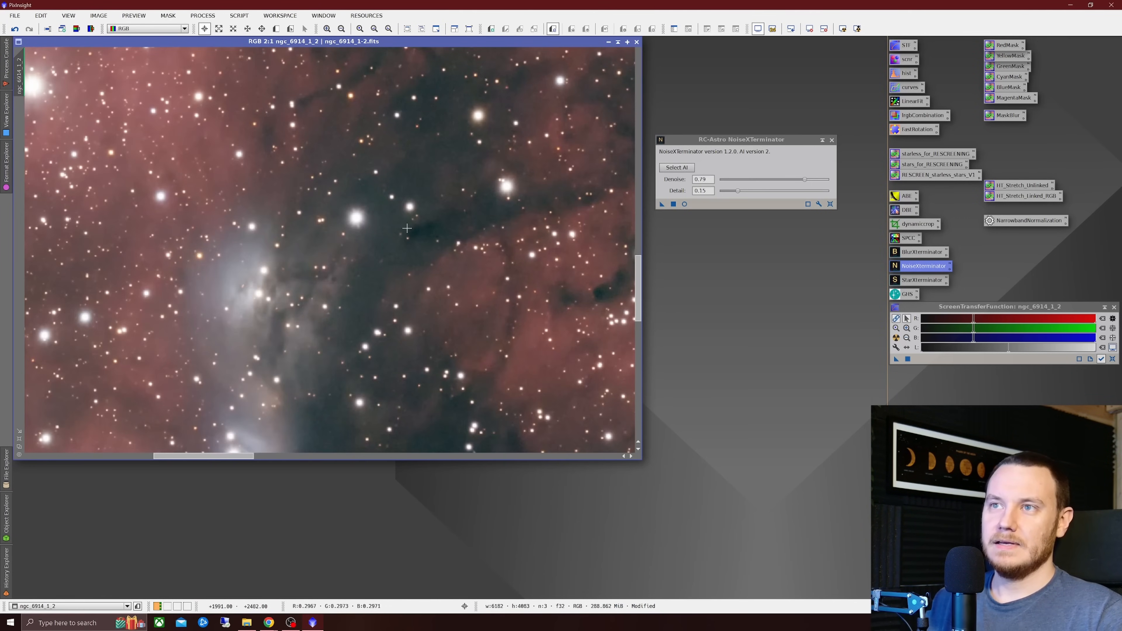
scroll(406, 228, down, 1)
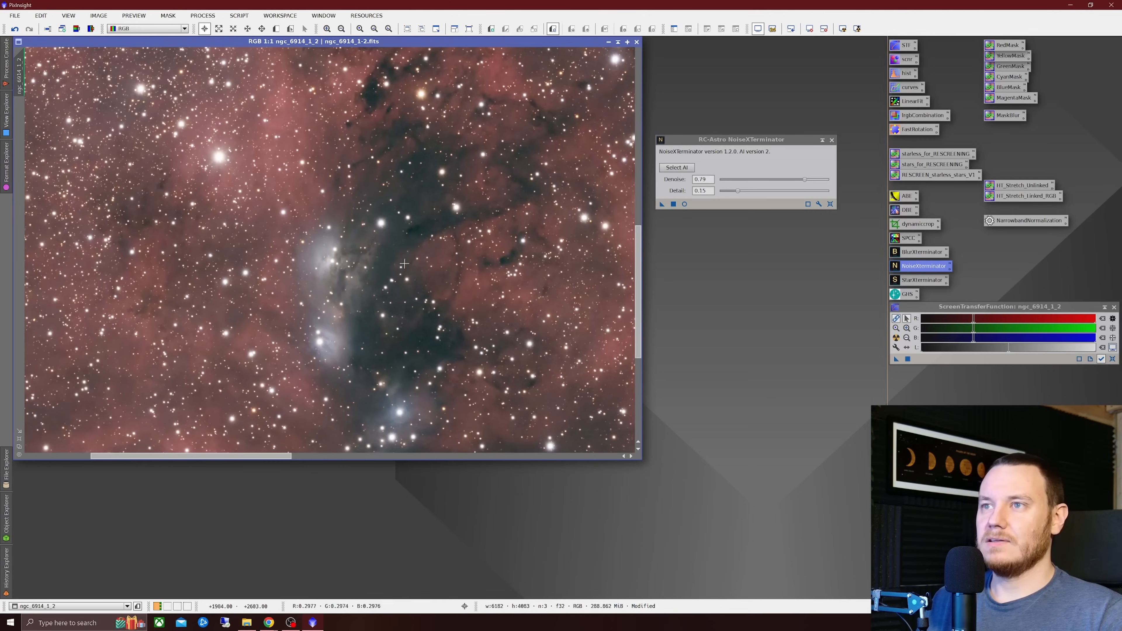
scroll(294, 282, up, 1)
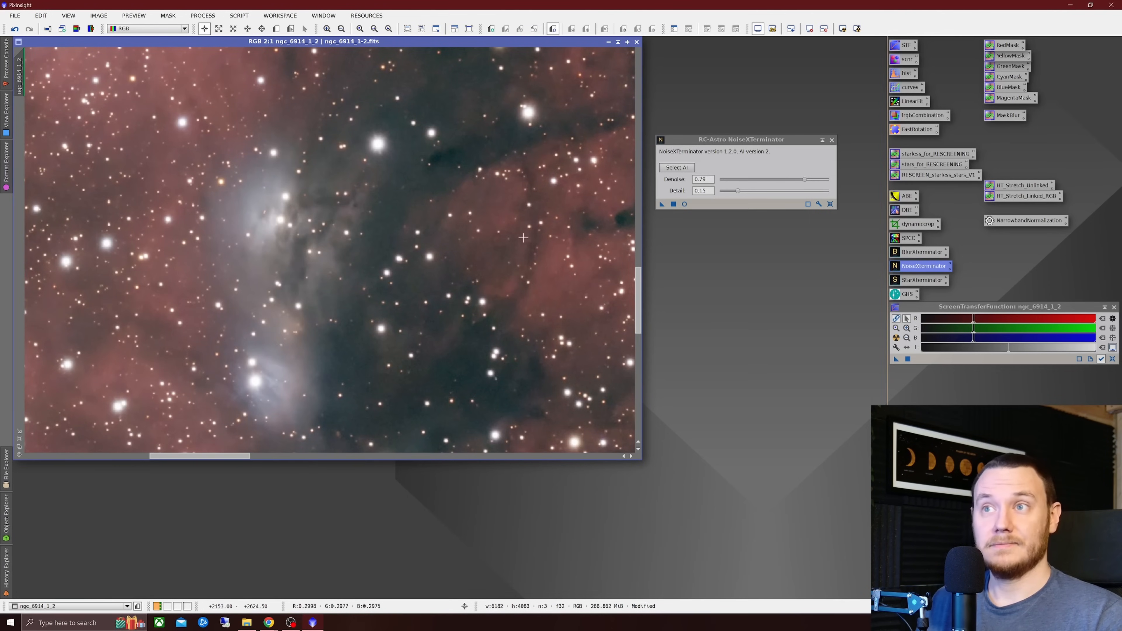
drag(640, 296, 643, 340)
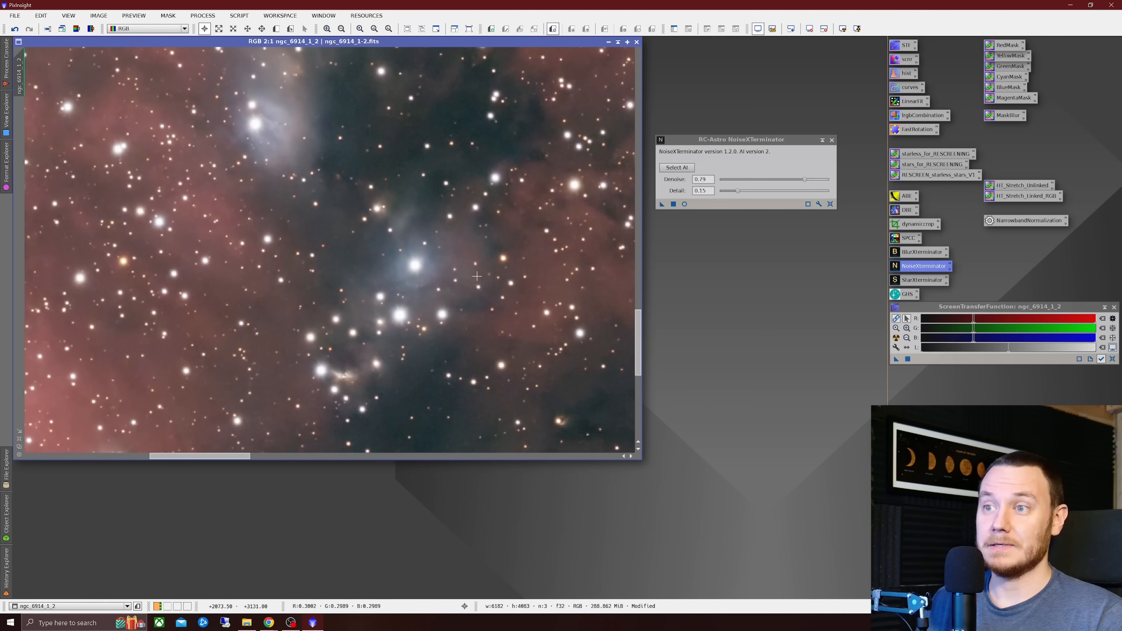
scroll(482, 248, down, 2)
drag(480, 275, 351, 274)
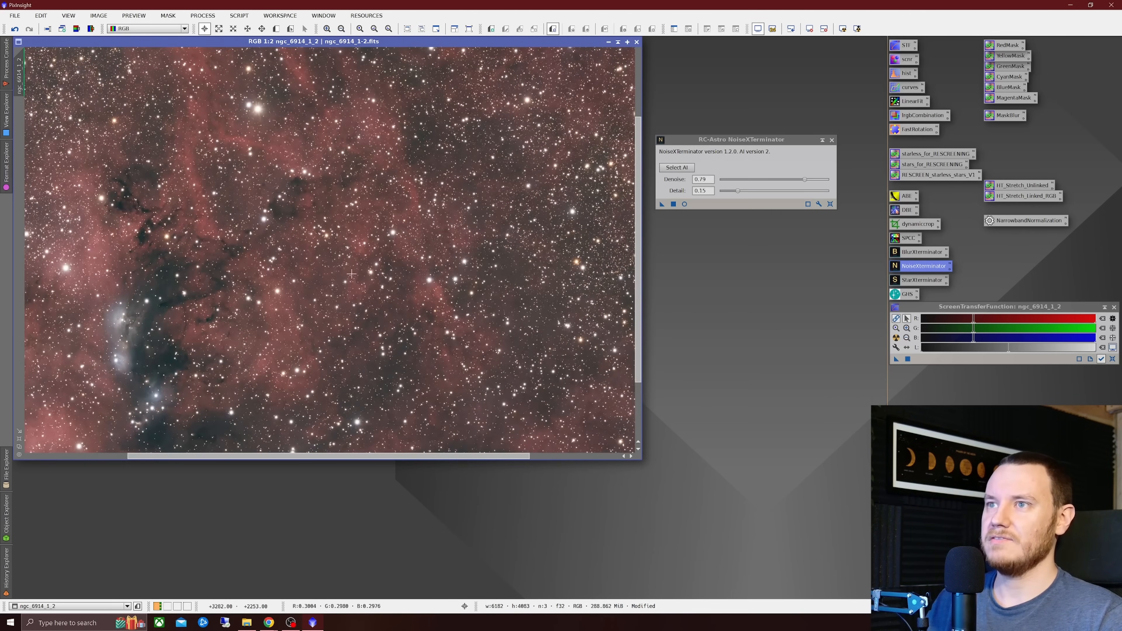
scroll(456, 275, down, 1)
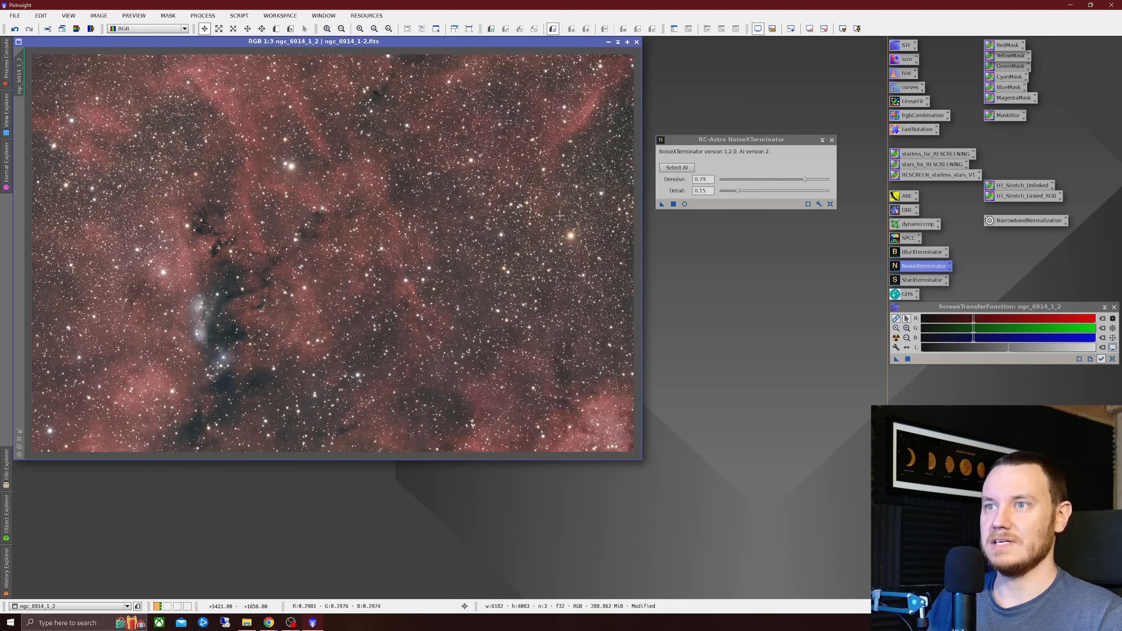
click(831, 140)
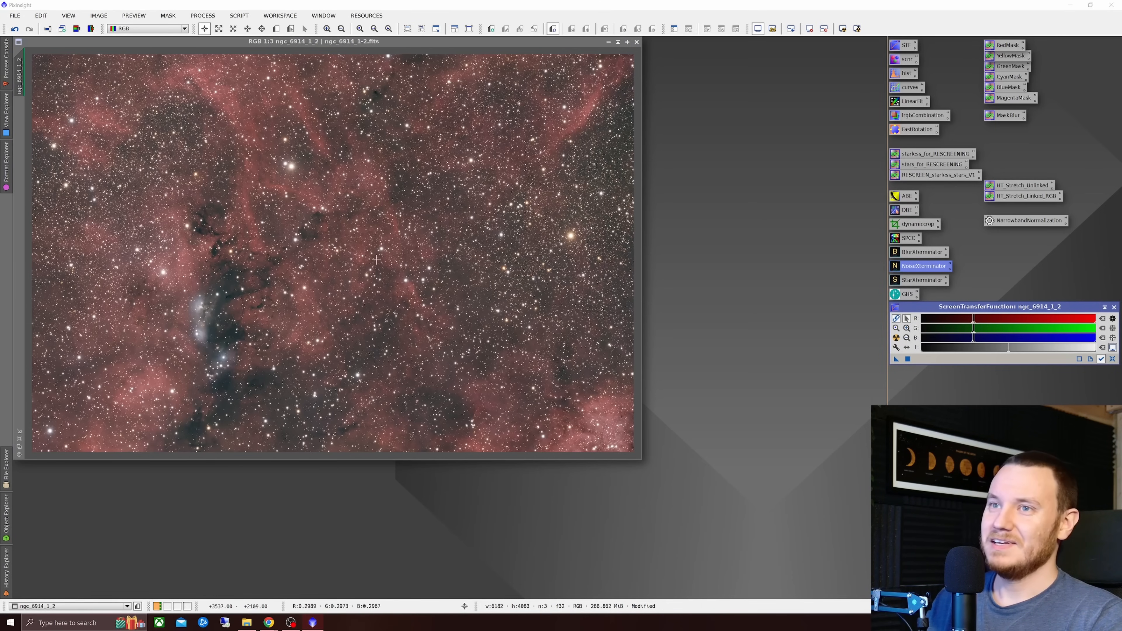
- Run StarXTerminator on the nebula image with Generate Star Image and Unscreen Stars enabled
double_click(912, 282)
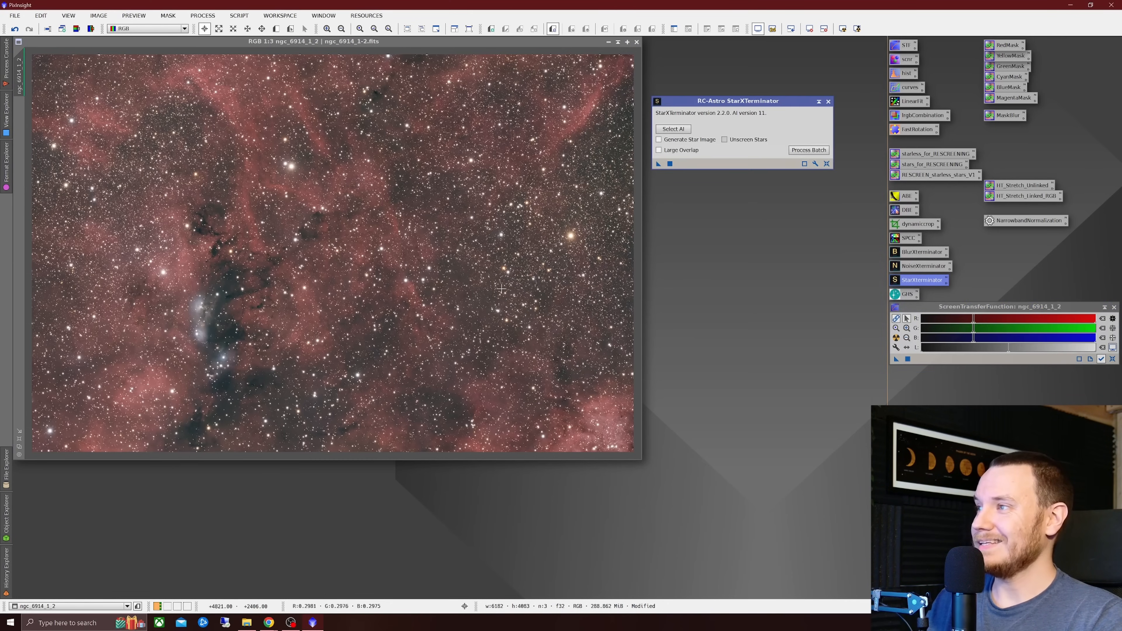
drag(746, 104, 746, 110)
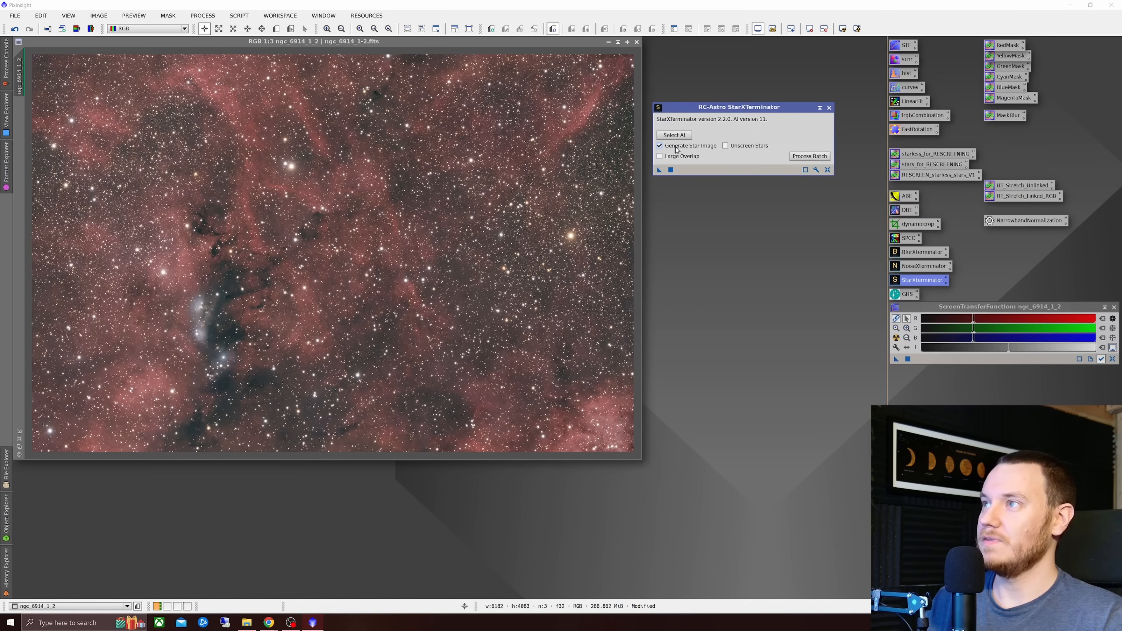
click(725, 146)
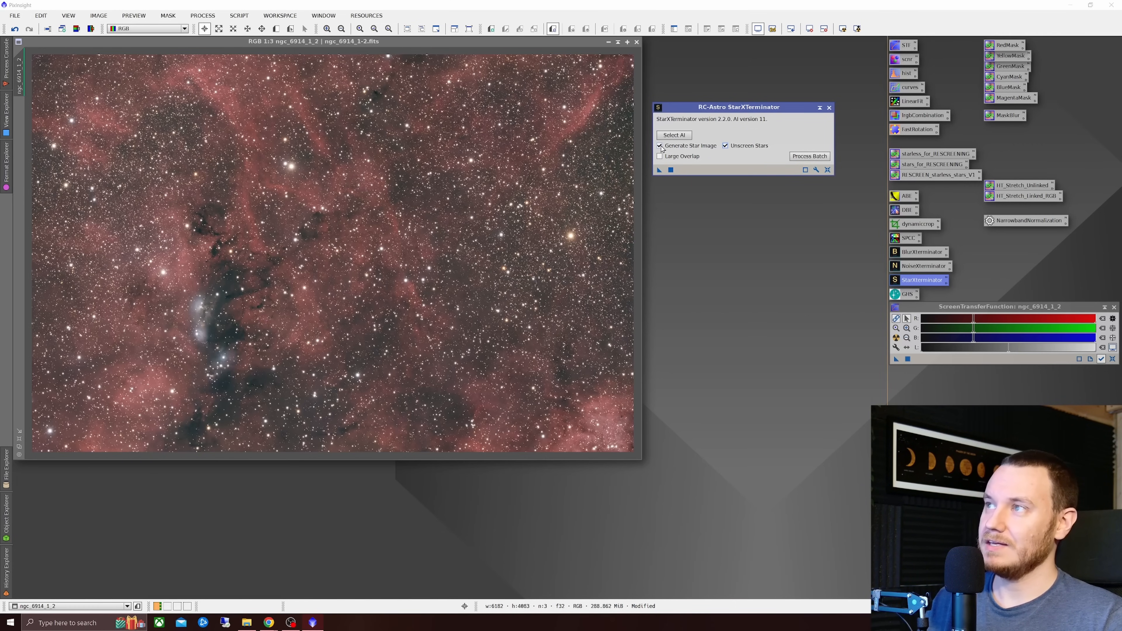
mouse_move(661, 148)
mouse_move(742, 149)
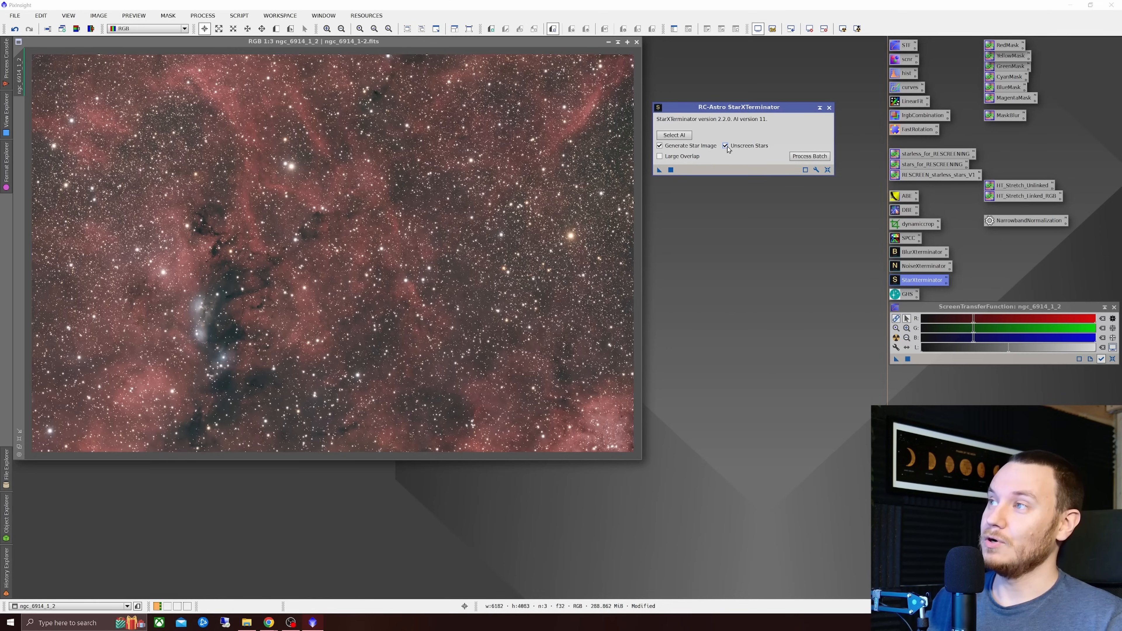
click(670, 171)
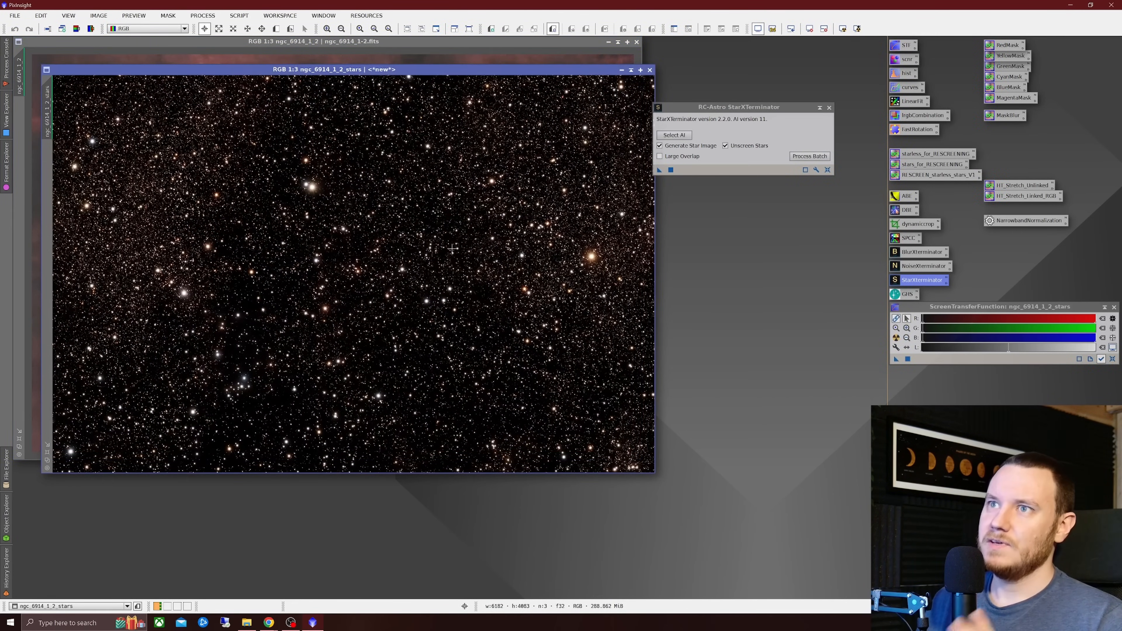
- Move the star-only image aside and bring the starless nebula image to the front, with StarXTerminator closed
drag(483, 71, 670, 148)
click(830, 109)
click(830, 109)
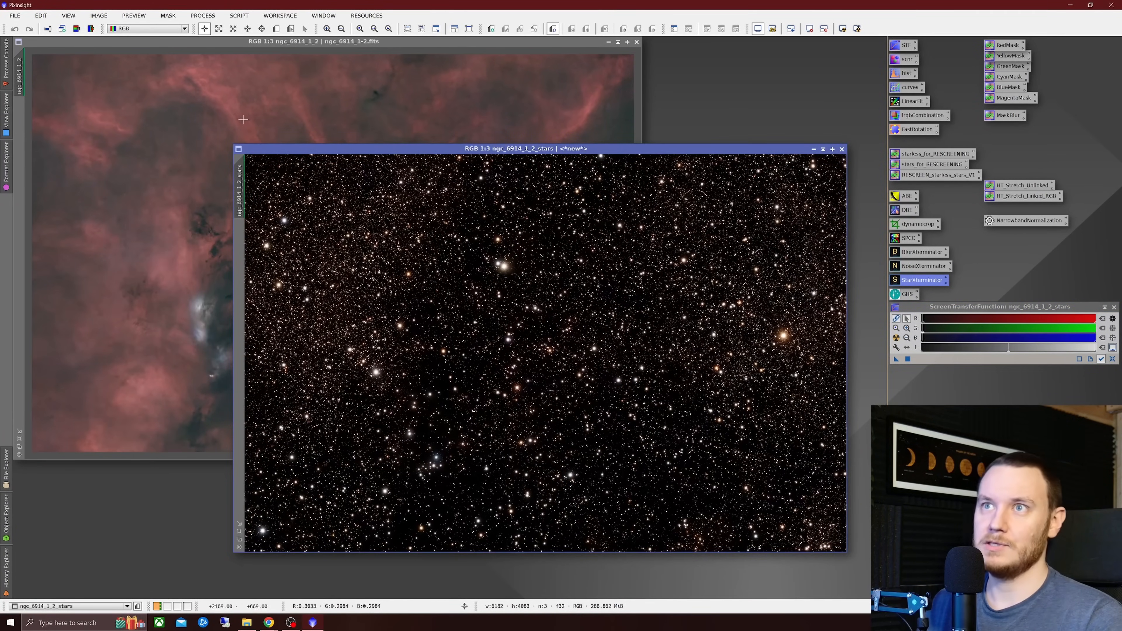
click(259, 142)
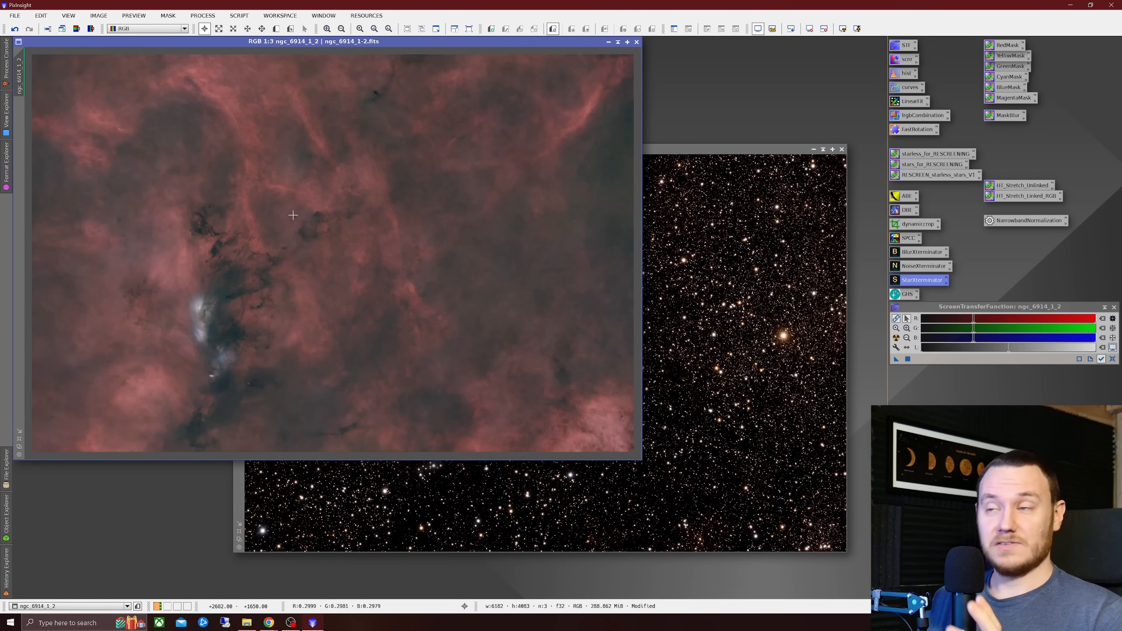
- Move the star-only image further aside and reset the screen stretch on the starless nebula image
drag(700, 155, 729, 182)
click(561, 101)
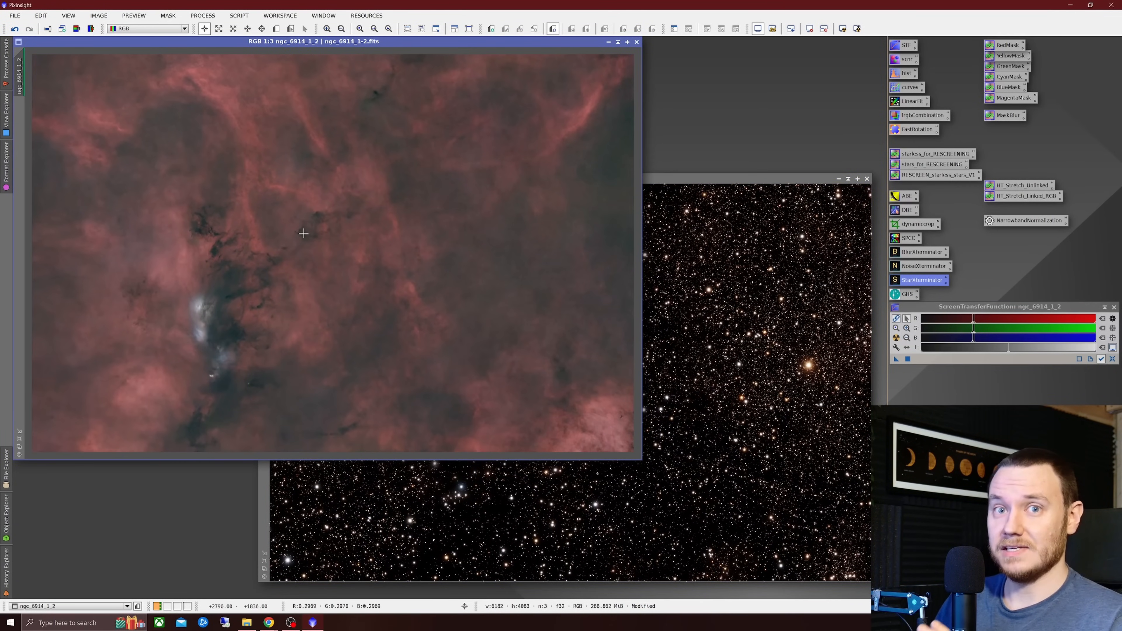
click(1112, 359)
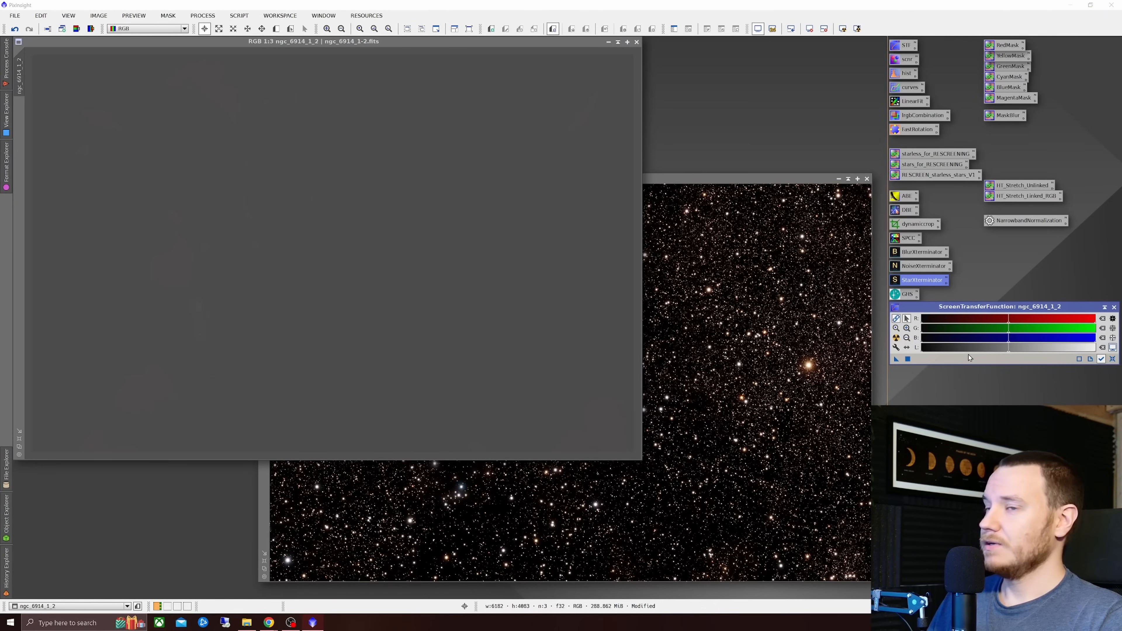
- Open GeneralizedHyperbolicStretch beside the starless image and start its real-time preview
click(902, 297)
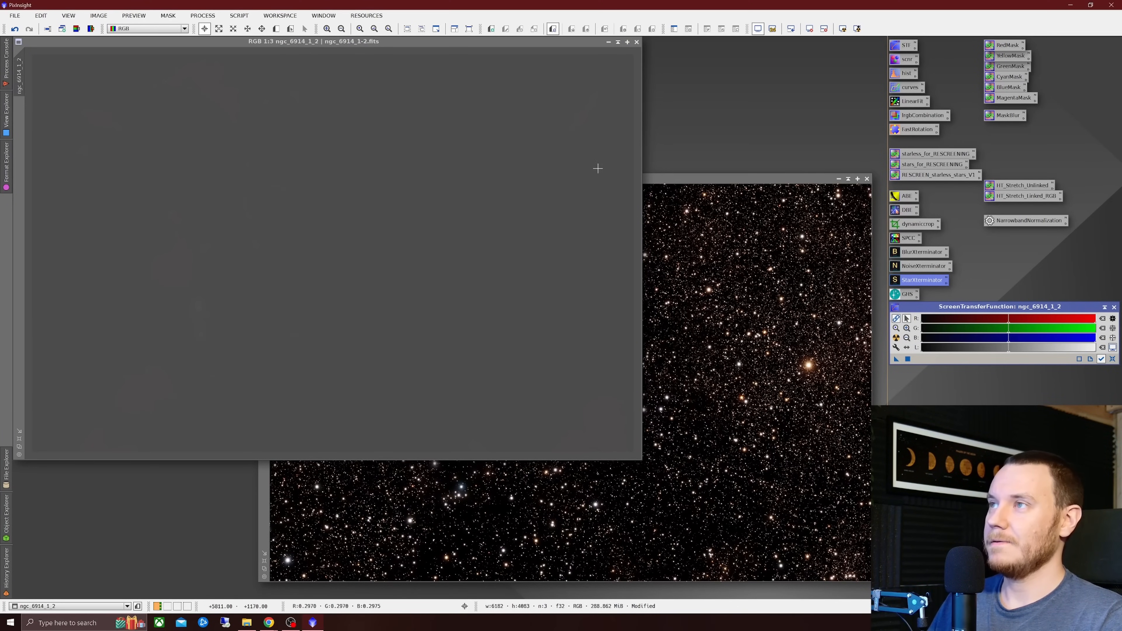
click(903, 296)
double_click(903, 296)
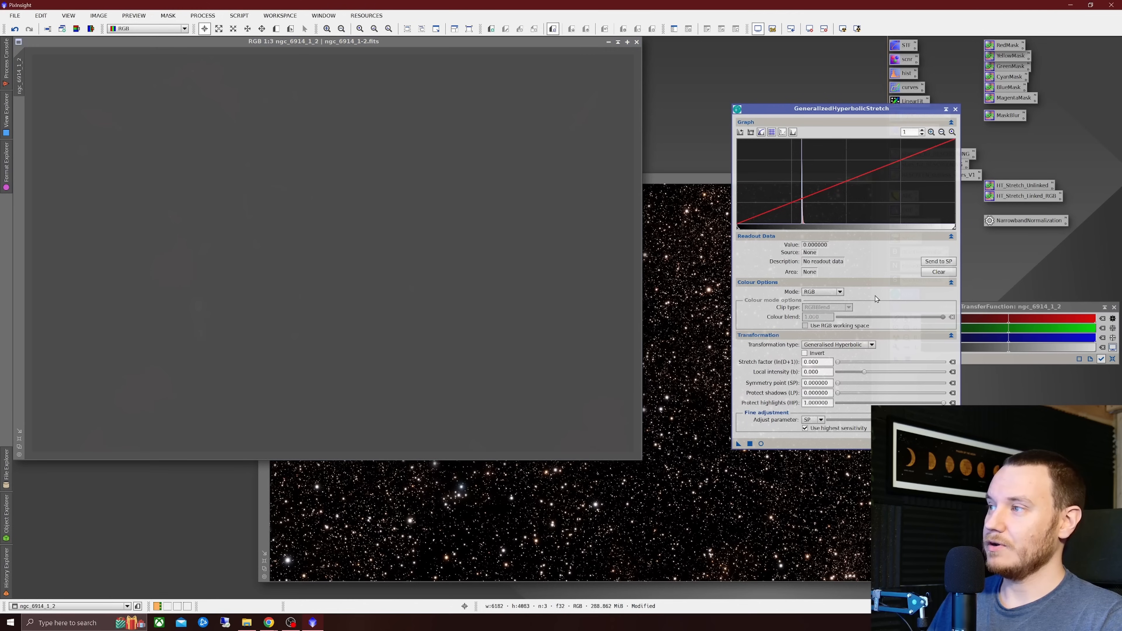
drag(850, 110, 761, 46)
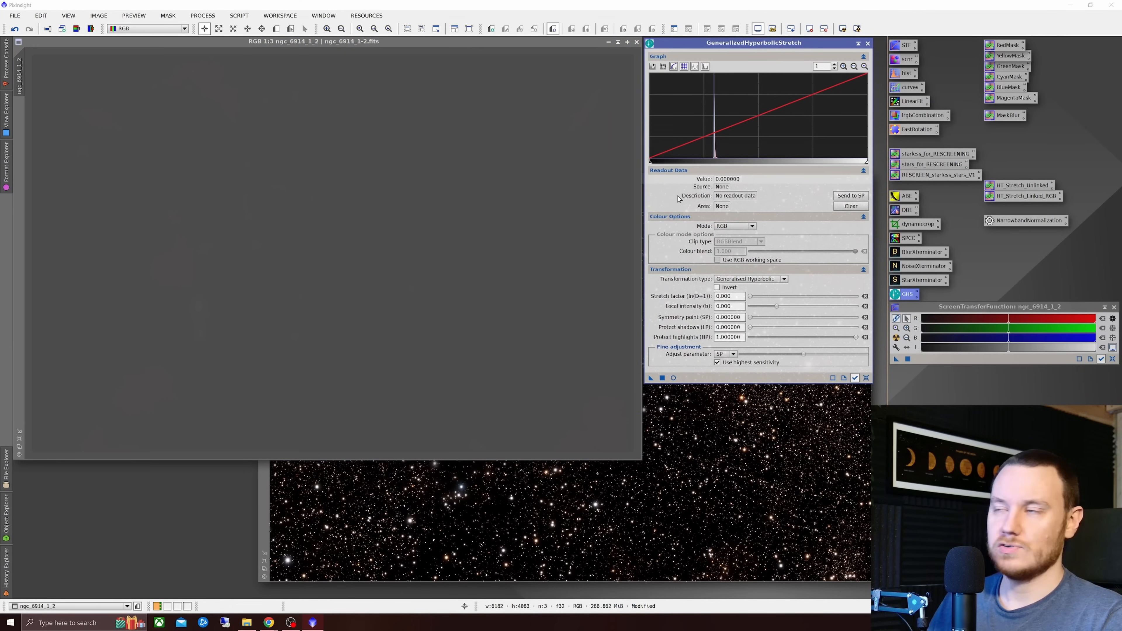
click(673, 377)
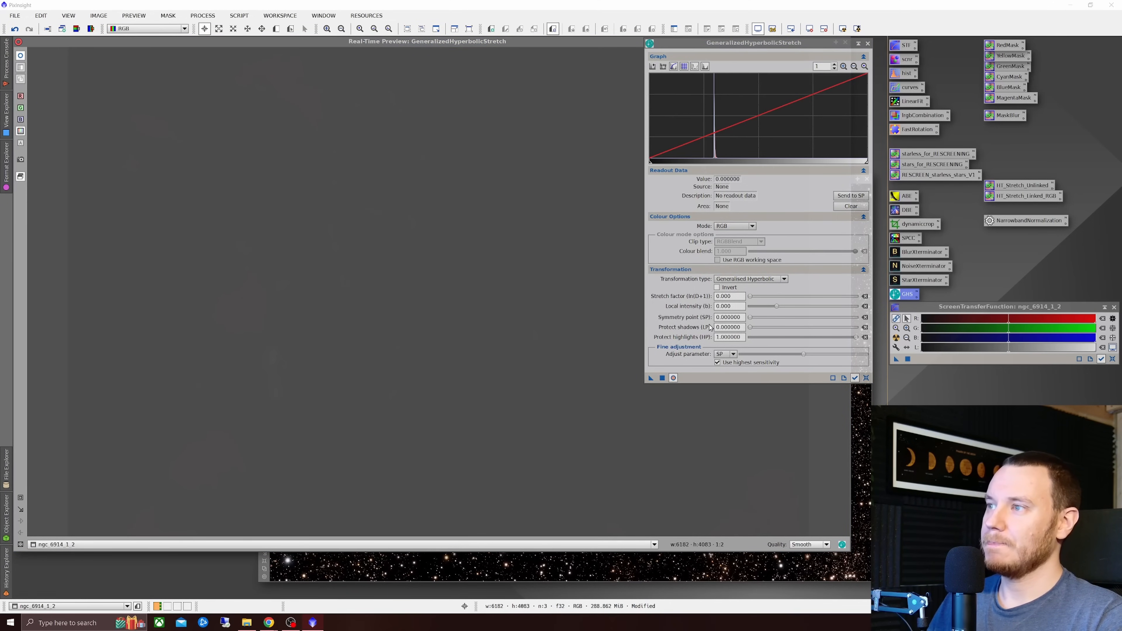
- Set the transformation type to Linear and raise the blackpoint to about 0.2677, just short of the histogram peak
click(765, 281)
click(728, 315)
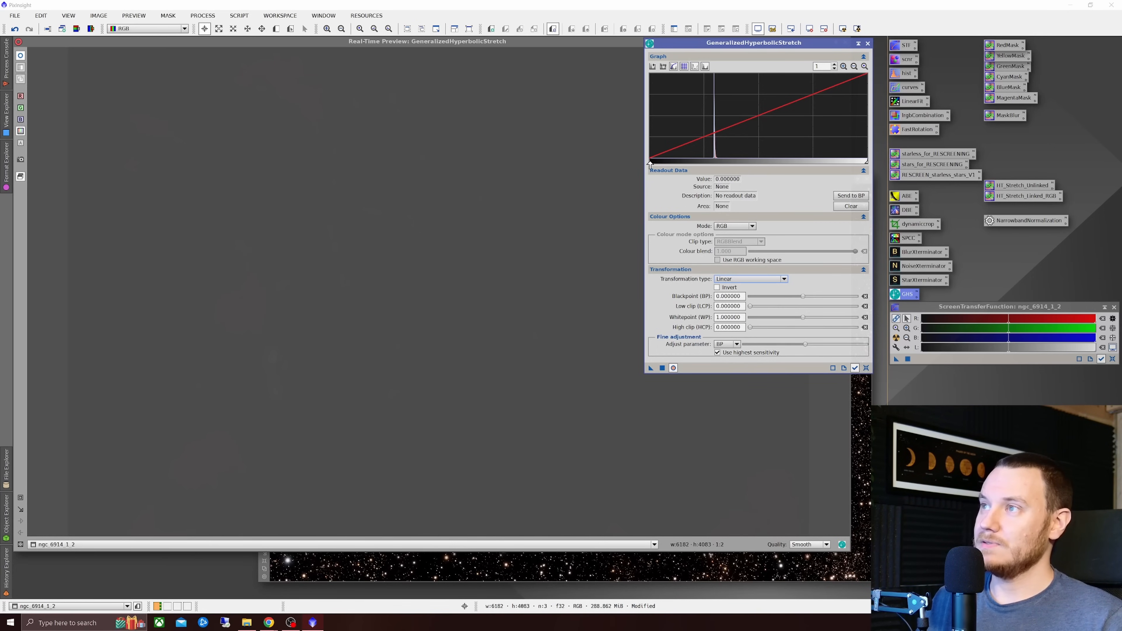
drag(650, 164, 656, 167)
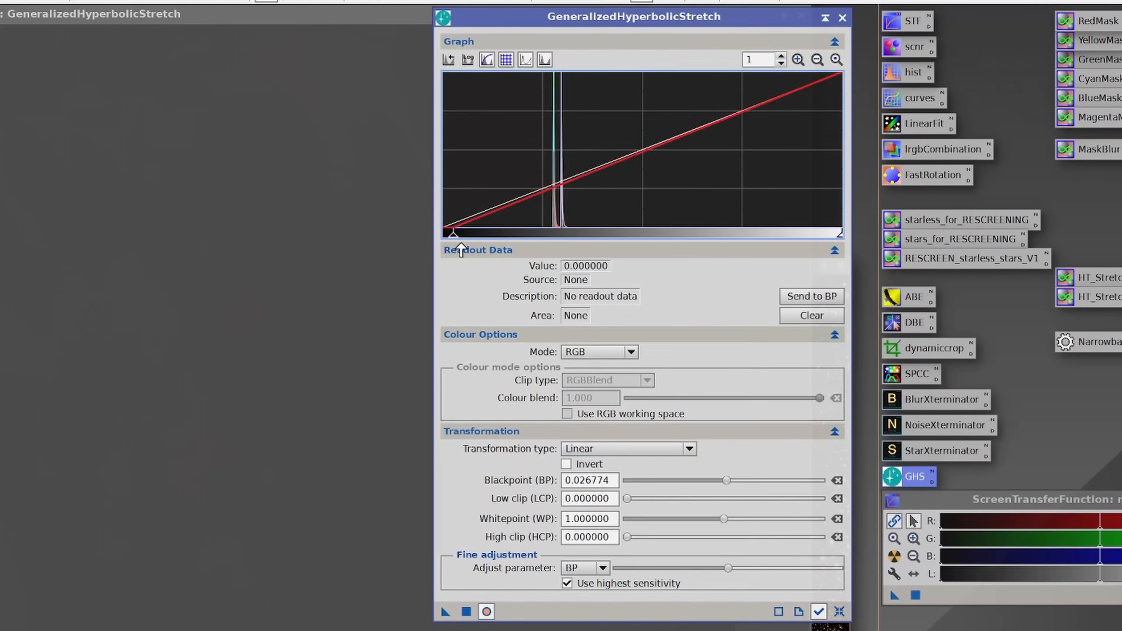
drag(460, 250, 549, 248)
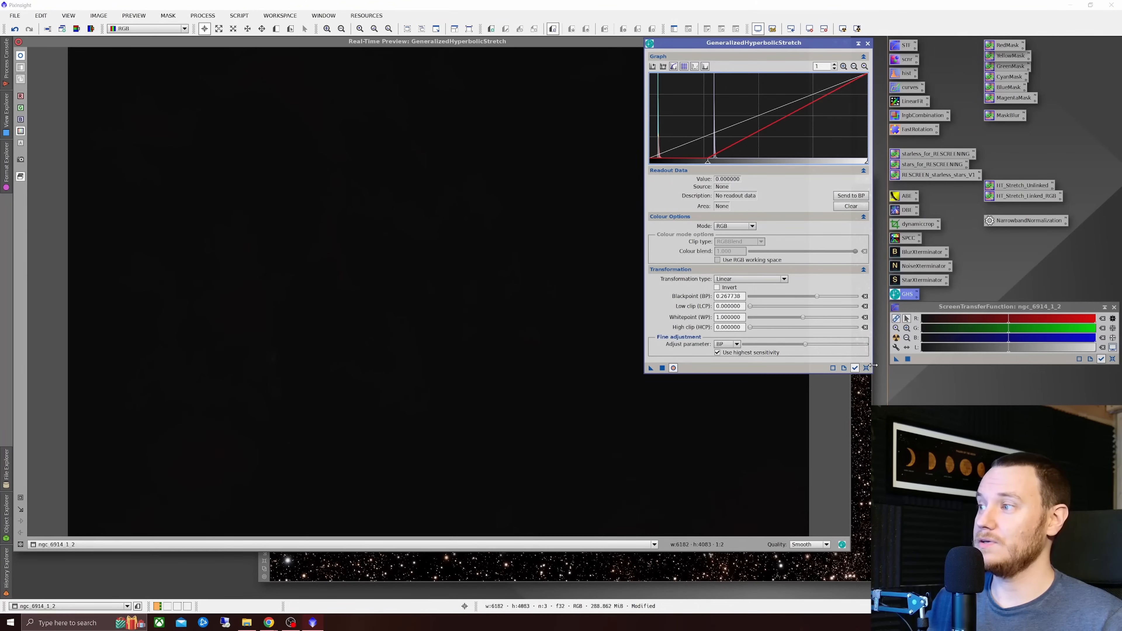
- Enlarge the stretch window, fine-tune the blackpoint to 0.288690 with no low clipping, and apply the linear stretch to the starless image
drag(873, 365, 1045, 548)
drag(862, 47, 710, 44)
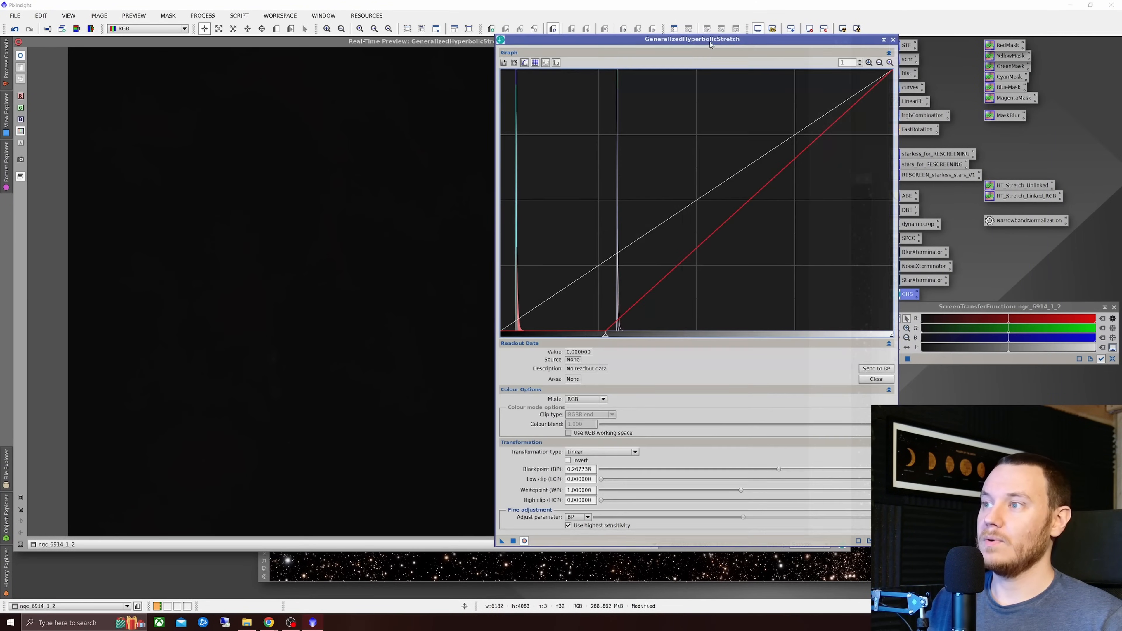
drag(605, 335, 611, 342)
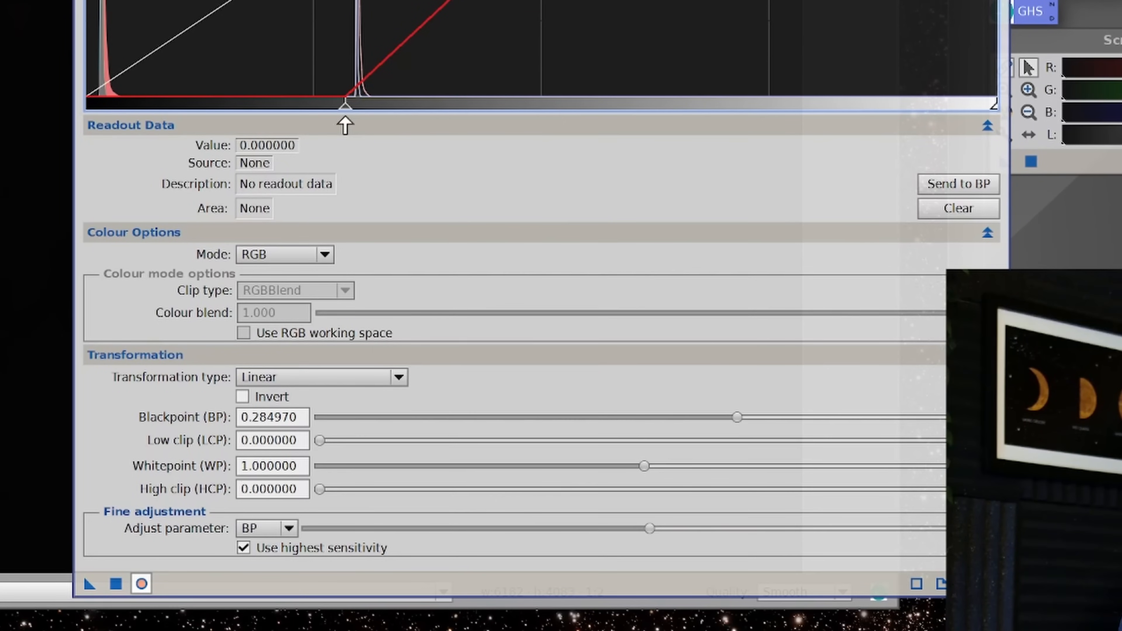
drag(345, 126, 358, 133)
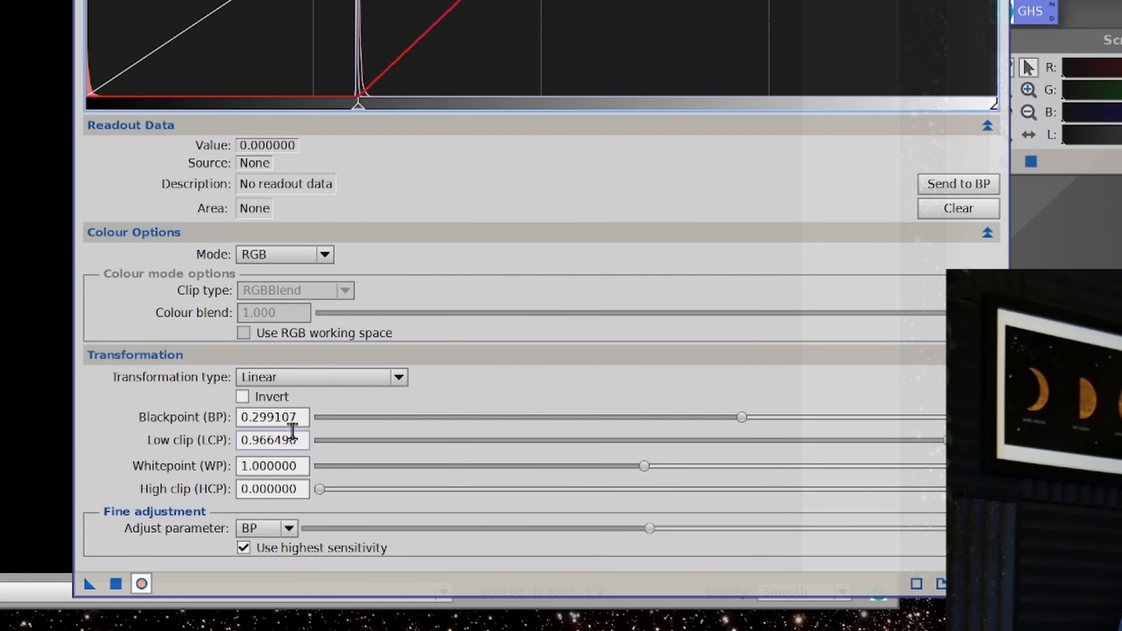
drag(359, 111, 349, 124)
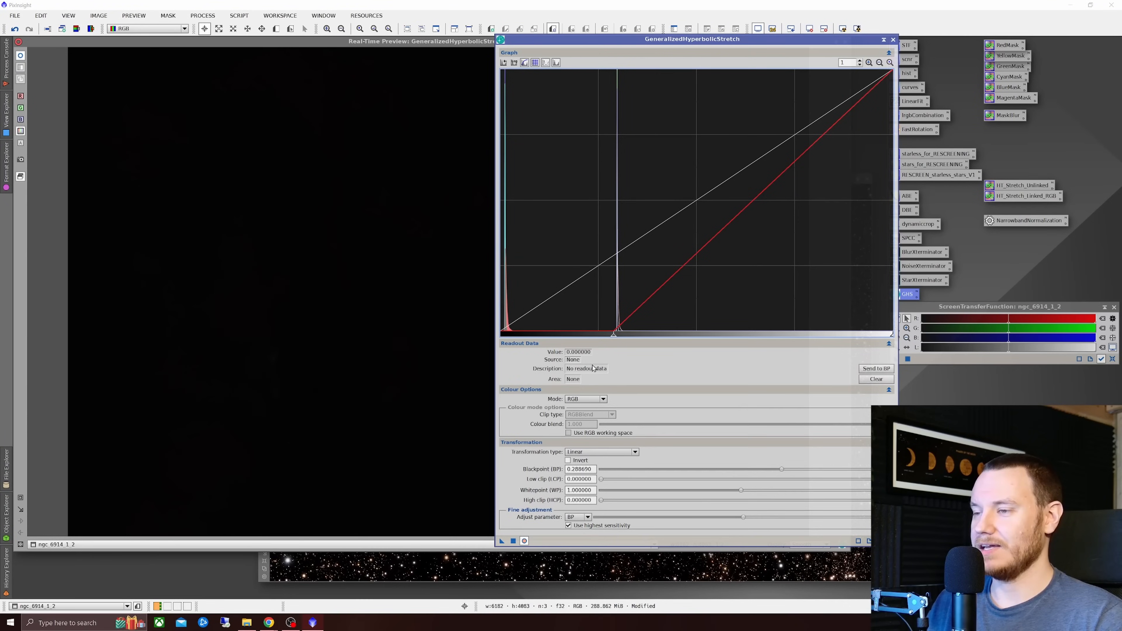
click(513, 539)
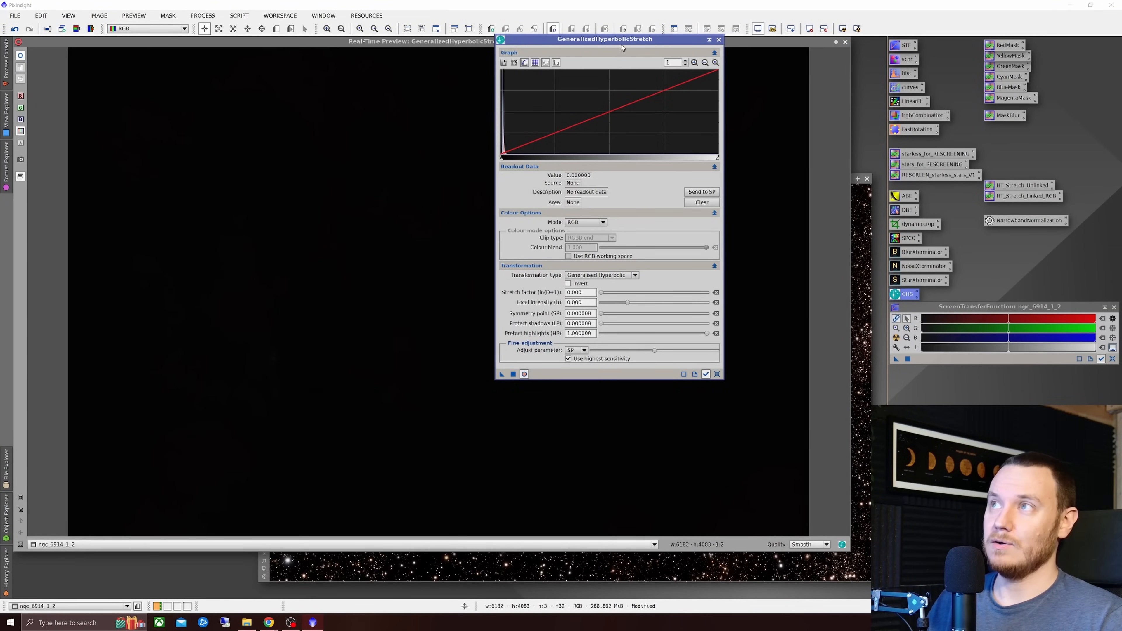
- Enlarge the stretch window and magnify its histogram 20 times around the main peak
drag(621, 46, 806, 74)
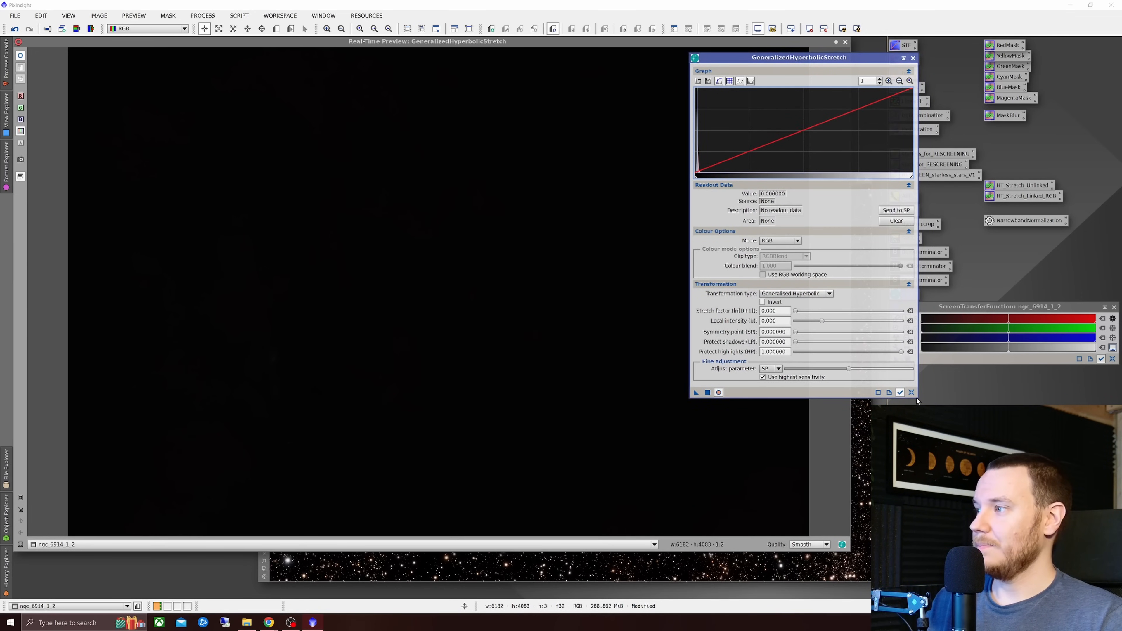
drag(918, 398, 1090, 559)
drag(883, 60, 653, 62)
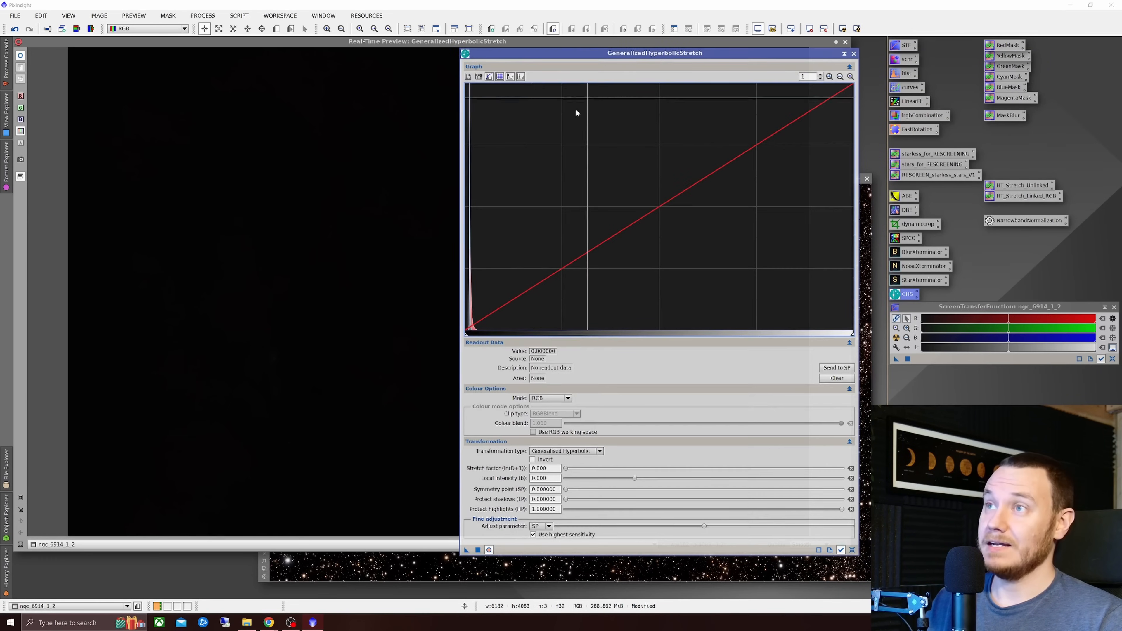
click(470, 321)
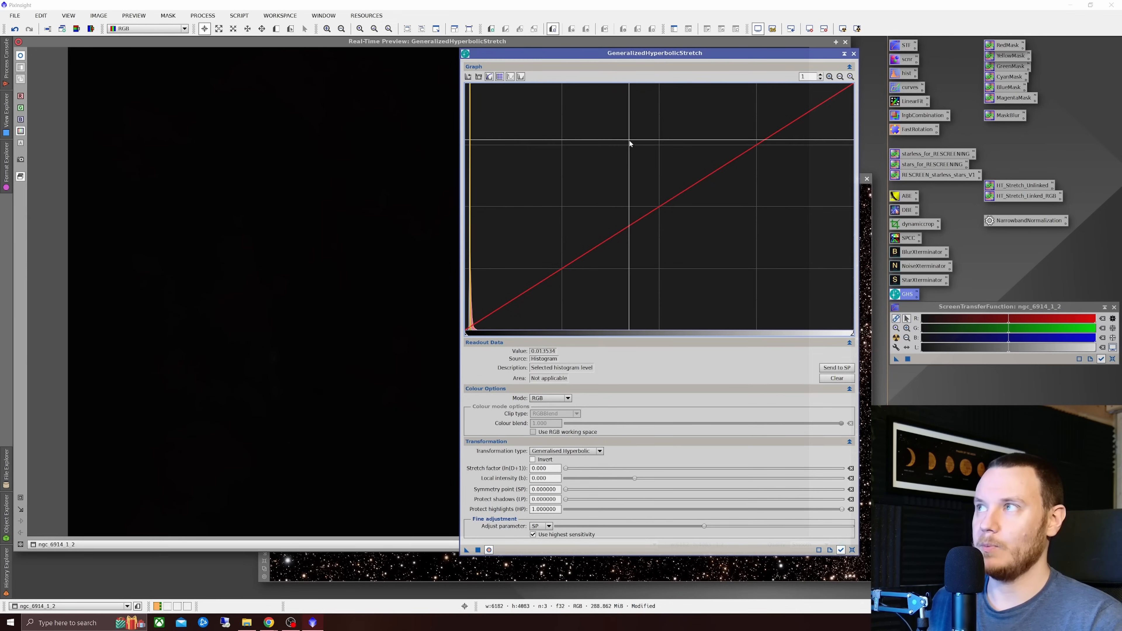
click(820, 75)
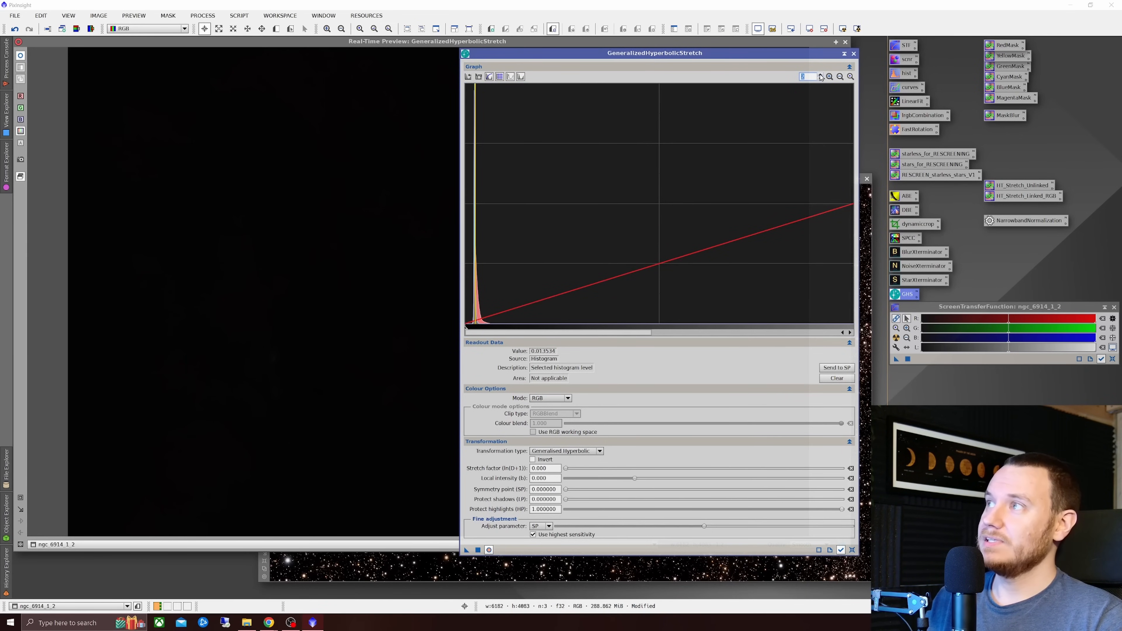
click(820, 75)
click(820, 75)
click(820, 75)
click(820, 75)
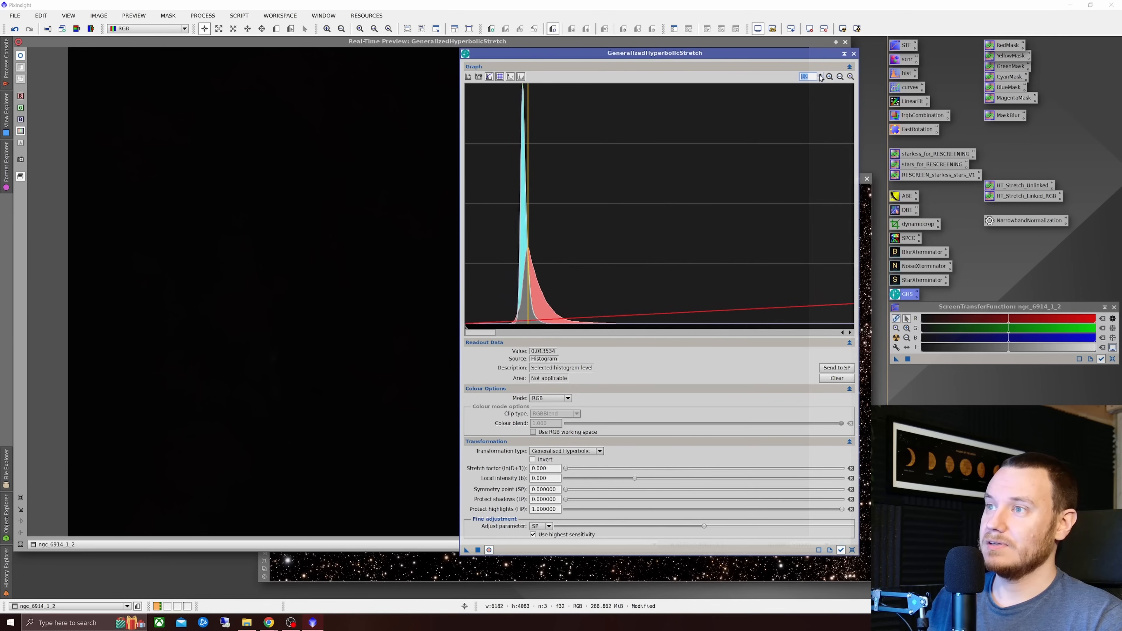
click(819, 75)
click(820, 75)
click(820, 75)
click(820, 75)
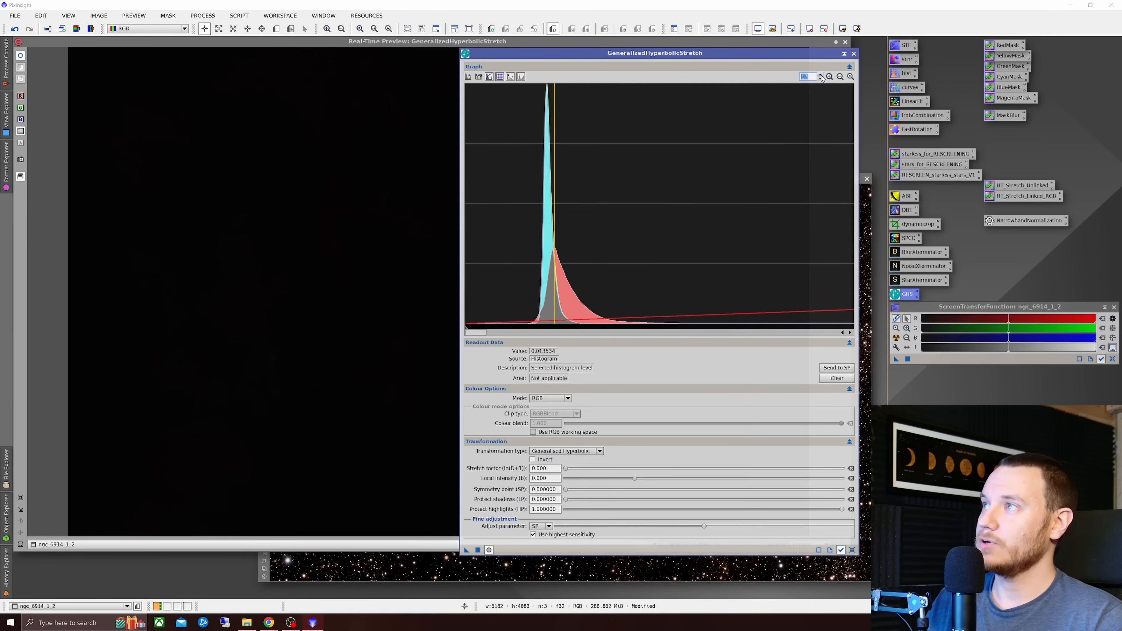
click(820, 75)
click(819, 76)
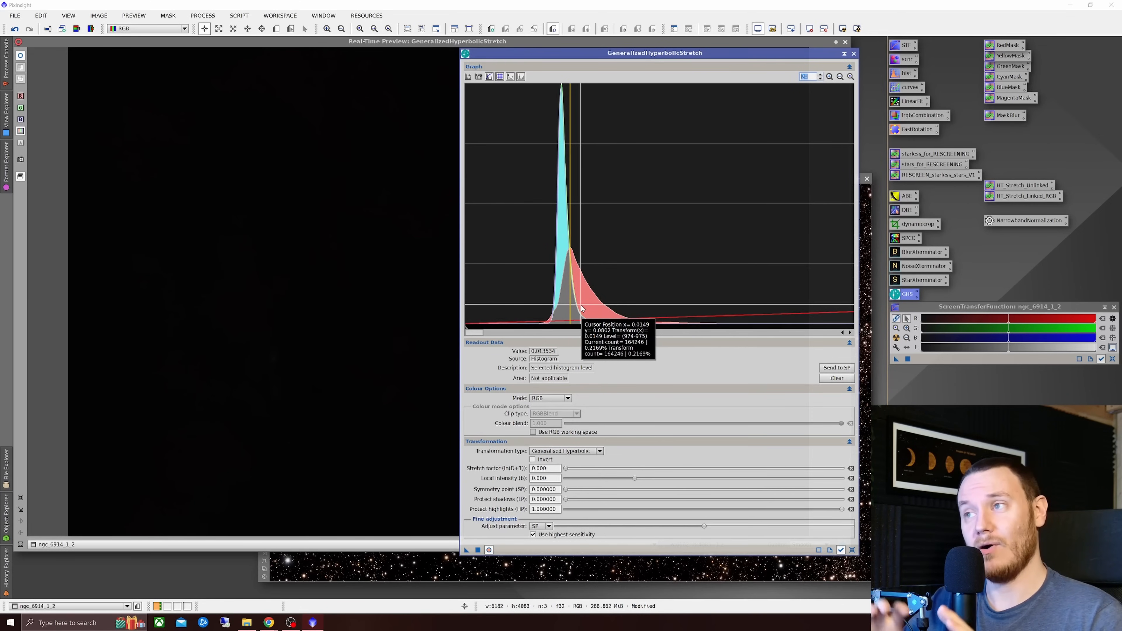
- Pick the histogram level 0.013073 near the red channel's peak and send it to the symmetry point
click(567, 317)
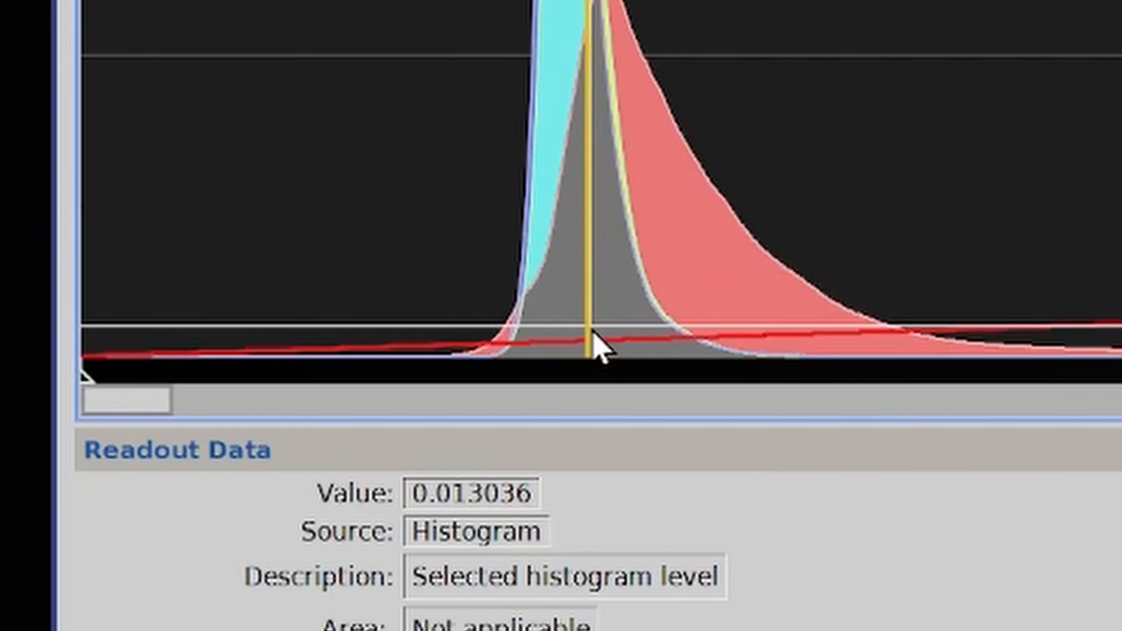
click(568, 317)
click(567, 318)
click(591, 335)
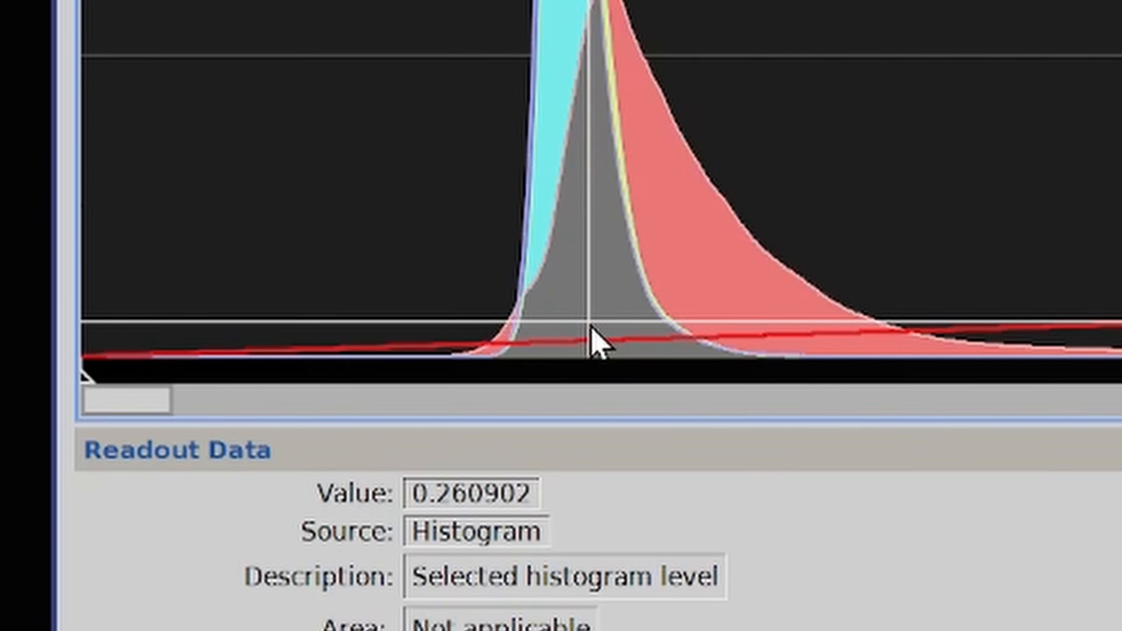
click(590, 333)
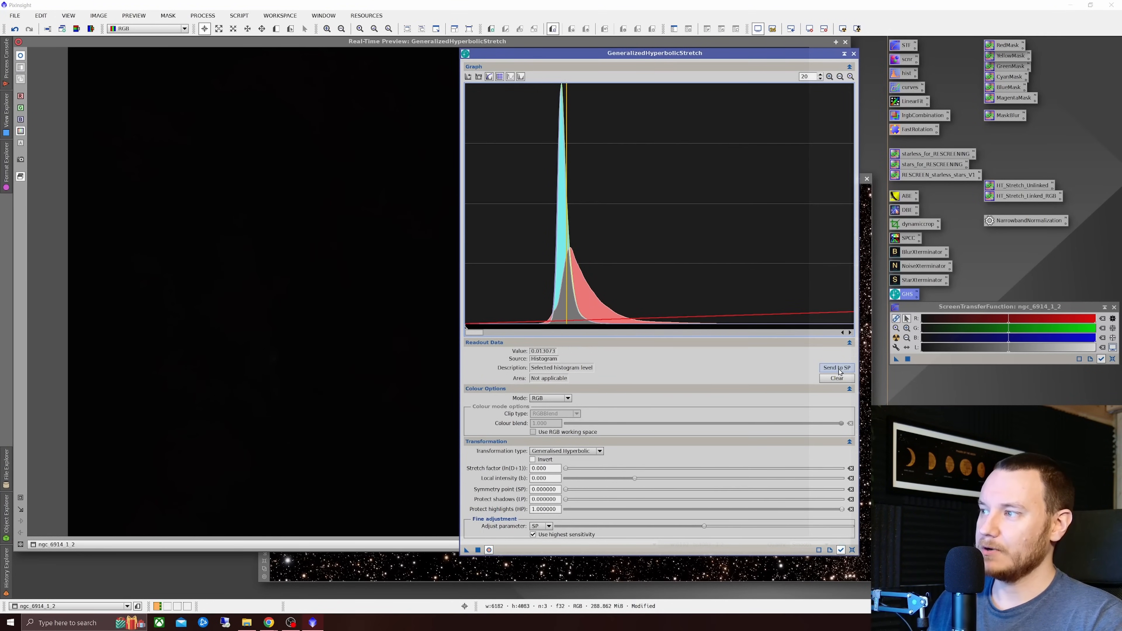
- Move the stretch window clear of the preview and raise the stretch factor to 4.500
drag(673, 54, 896, 50)
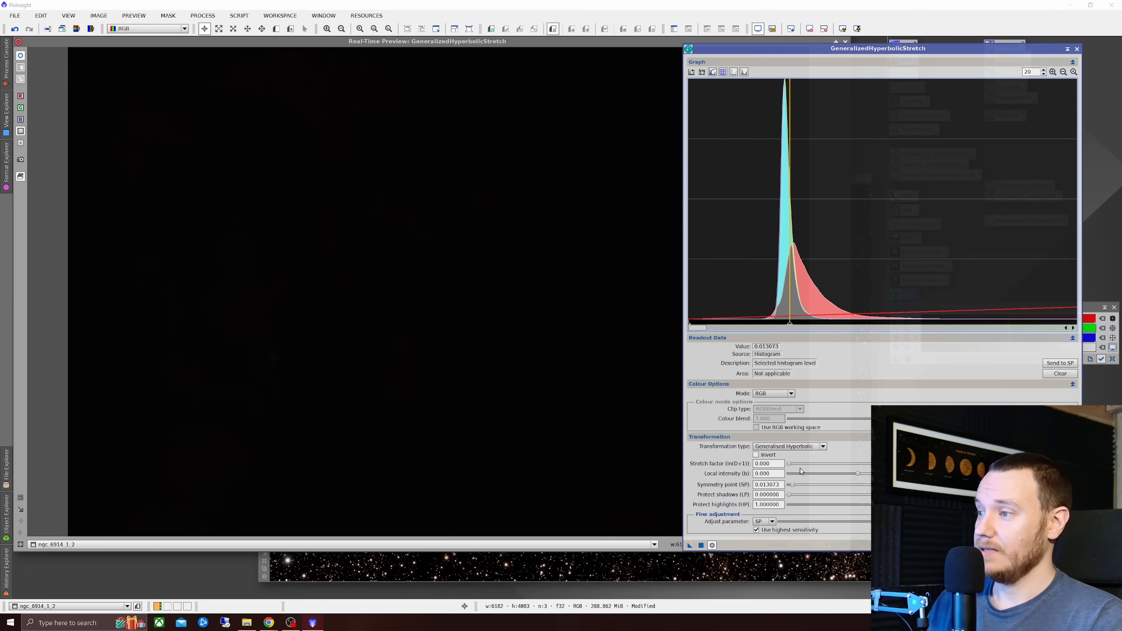
drag(791, 466, 865, 482)
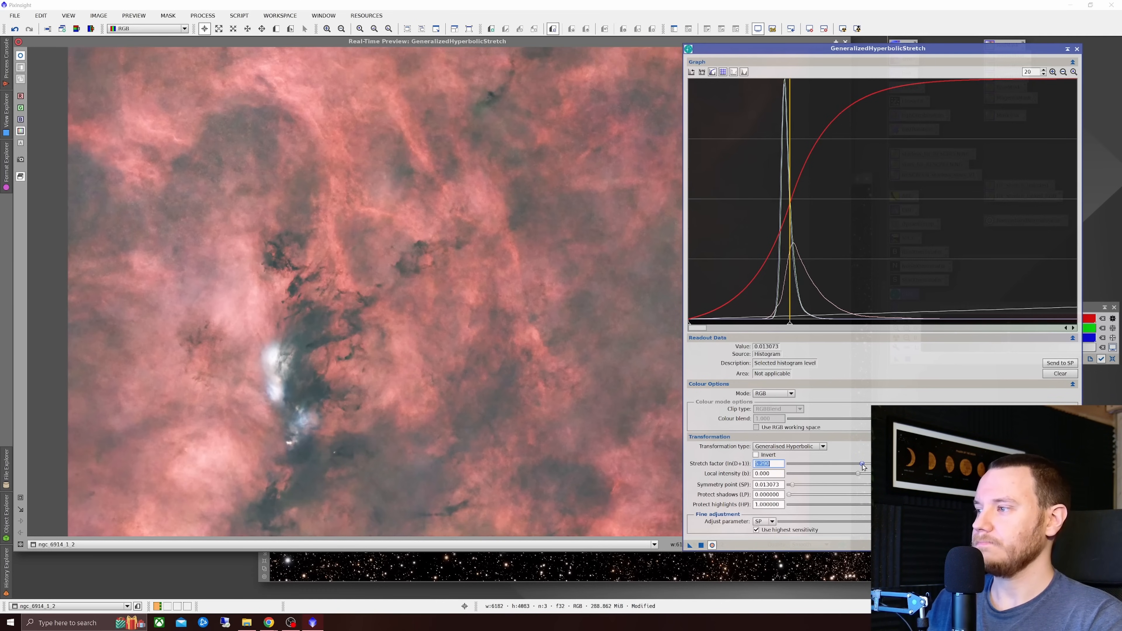
drag(862, 465, 850, 469)
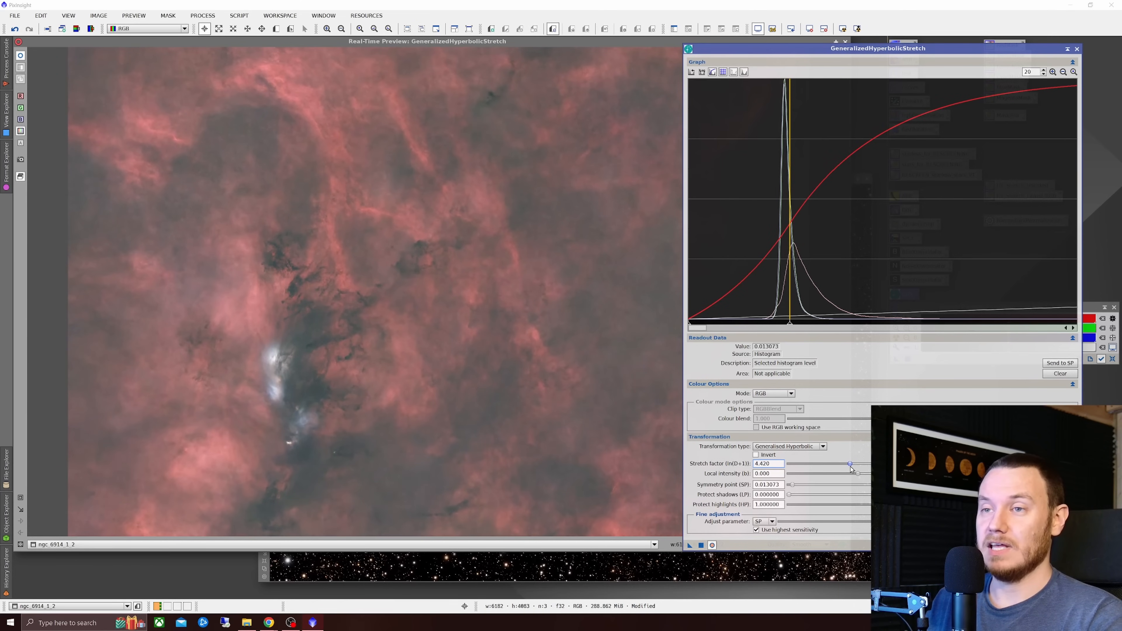
drag(851, 469, 851, 467)
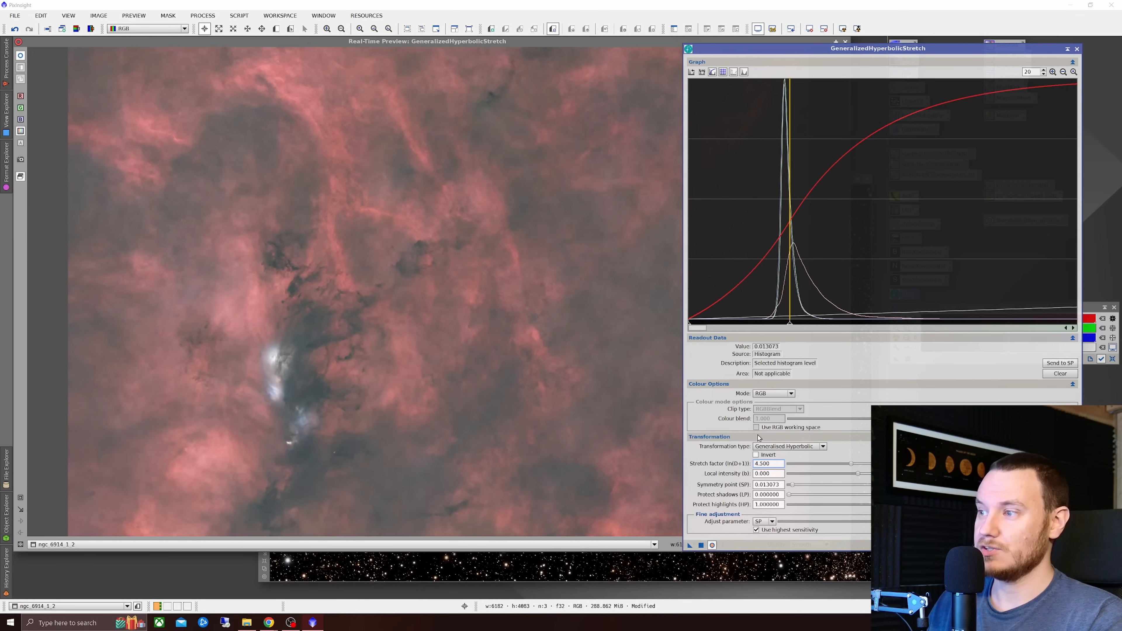
- Set local intensity to 1.070 and stretch factor to 4.920, and apply the hyperbolic stretch to the starless image
drag(964, 52, 903, 46)
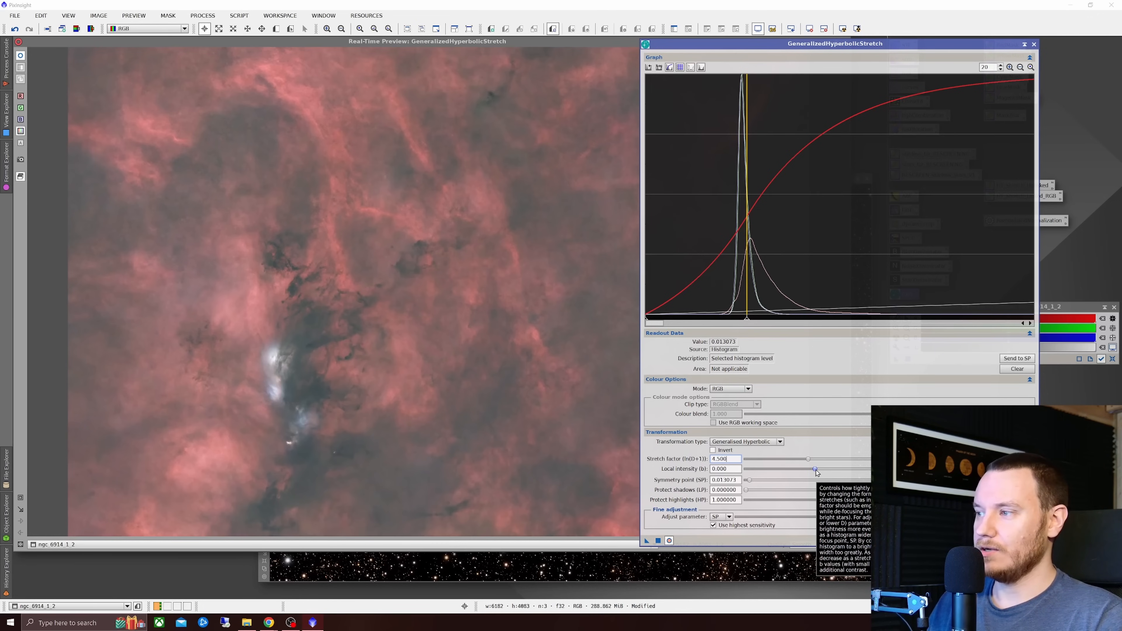
mouse_move(816, 470)
mouse_down()
mouse_move(943, 480)
mouse_move(816, 476)
mouse_move(829, 476)
mouse_up()
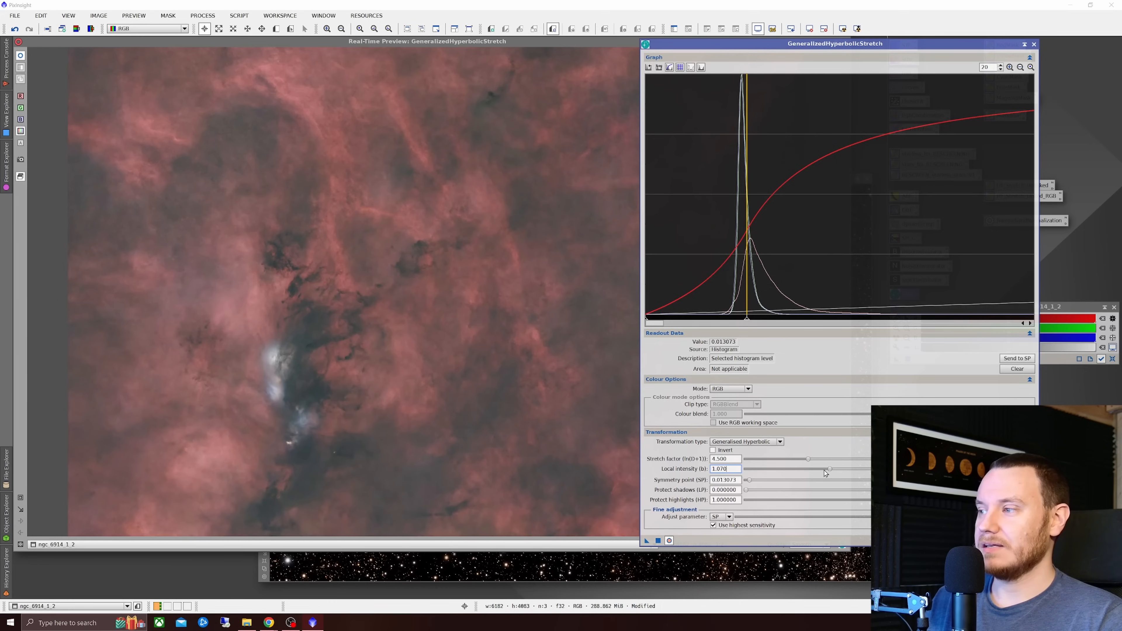
drag(809, 463, 815, 466)
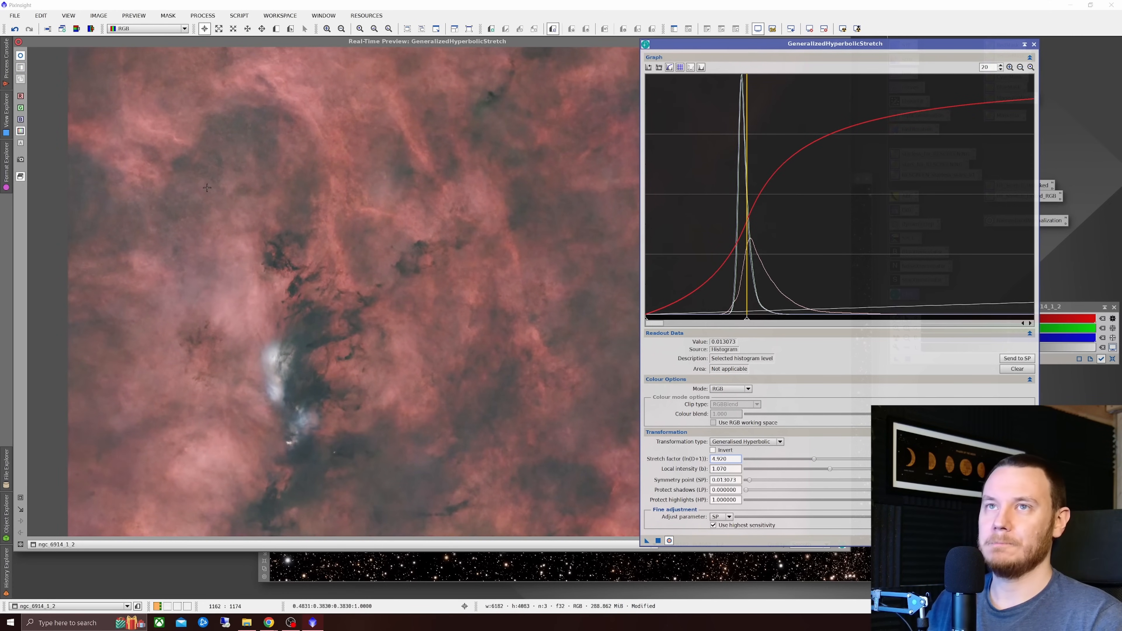
click(658, 540)
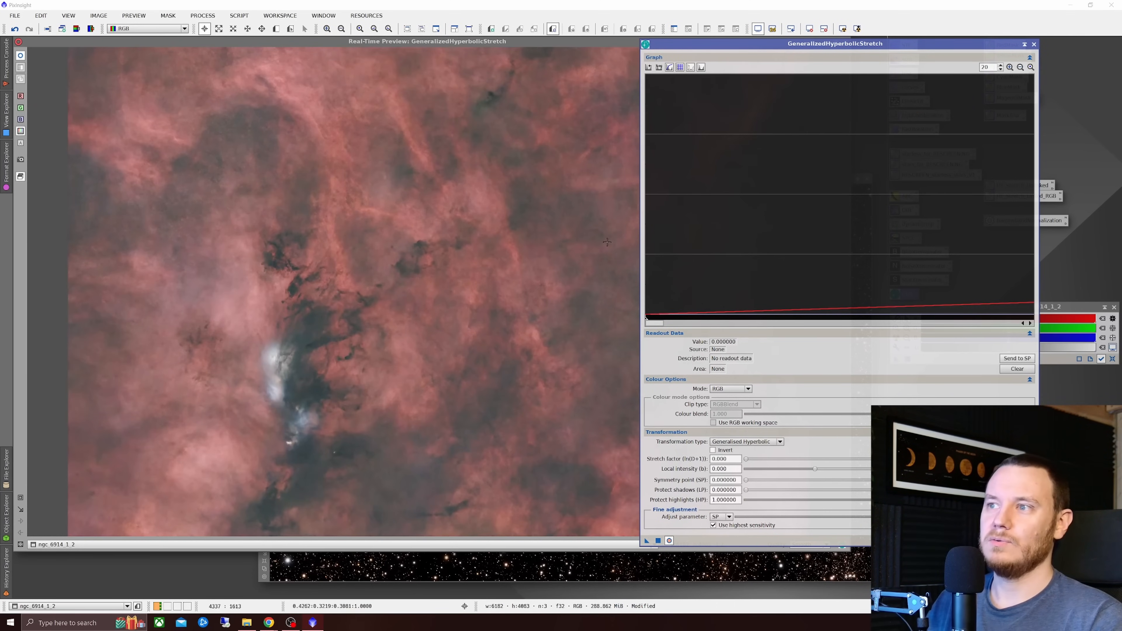
- Reset the histogram zoom to 1 to view the whole stretched distribution, and reposition the stretch window
drag(781, 46, 725, 56)
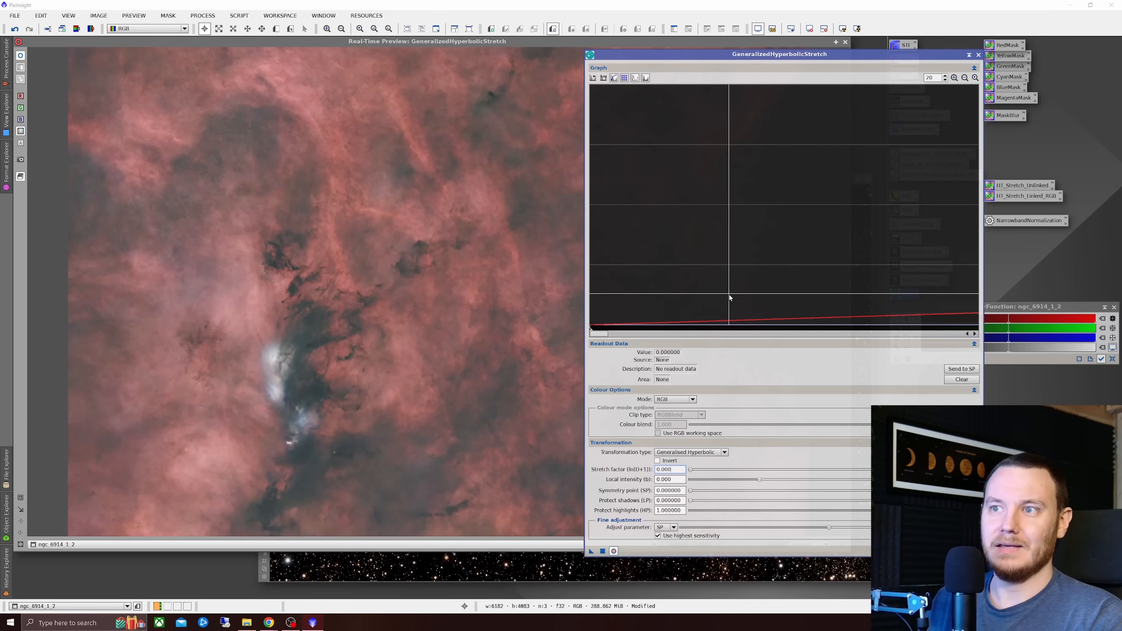
click(975, 78)
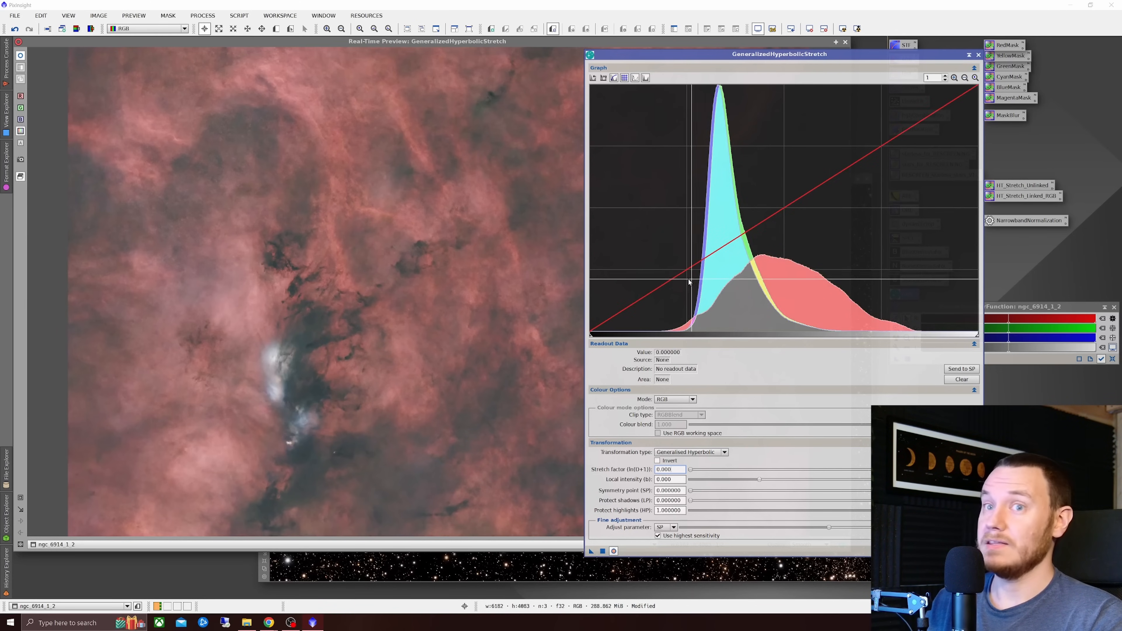
drag(921, 56, 858, 57)
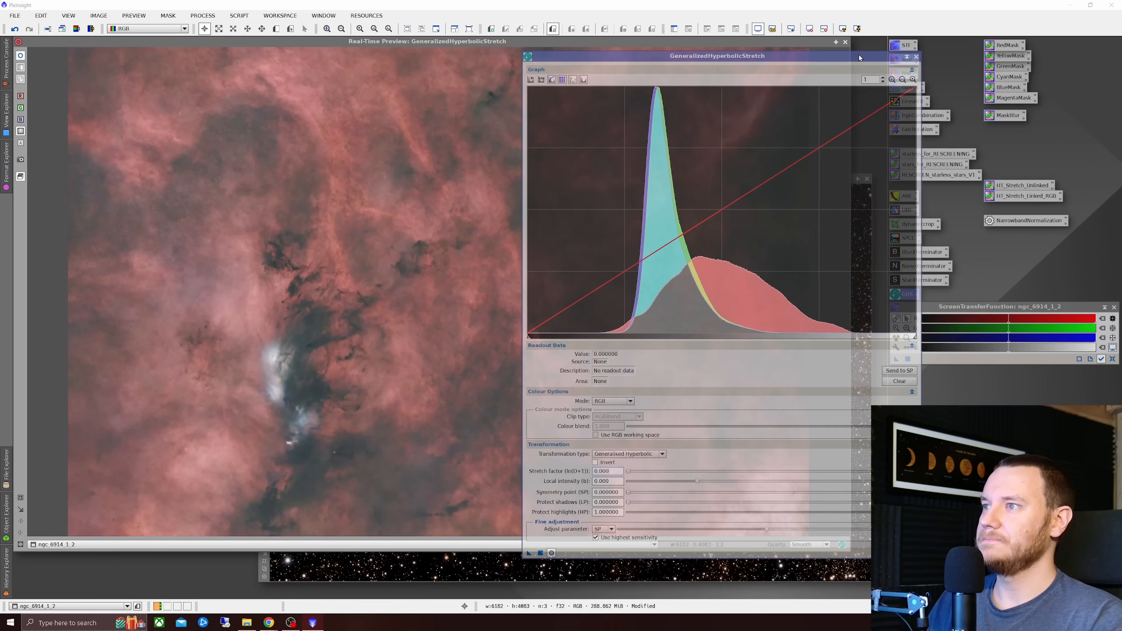
- Apply a Linear transformation with the blackpoint at 0.183400 to the starless image, and reset the stretch parameters
click(658, 454)
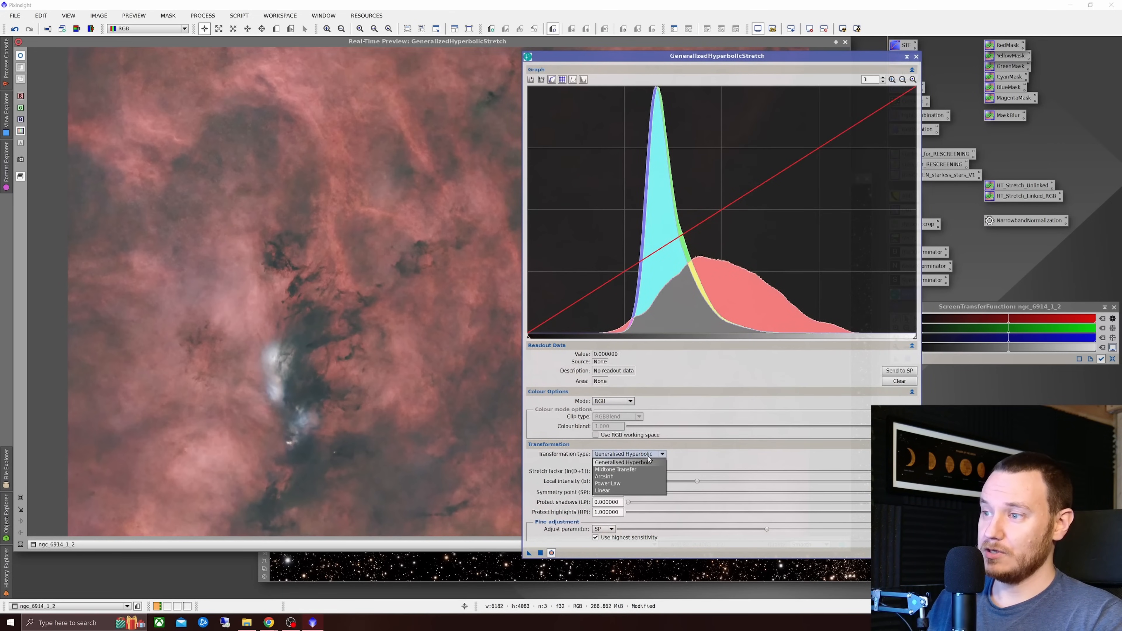
click(618, 486)
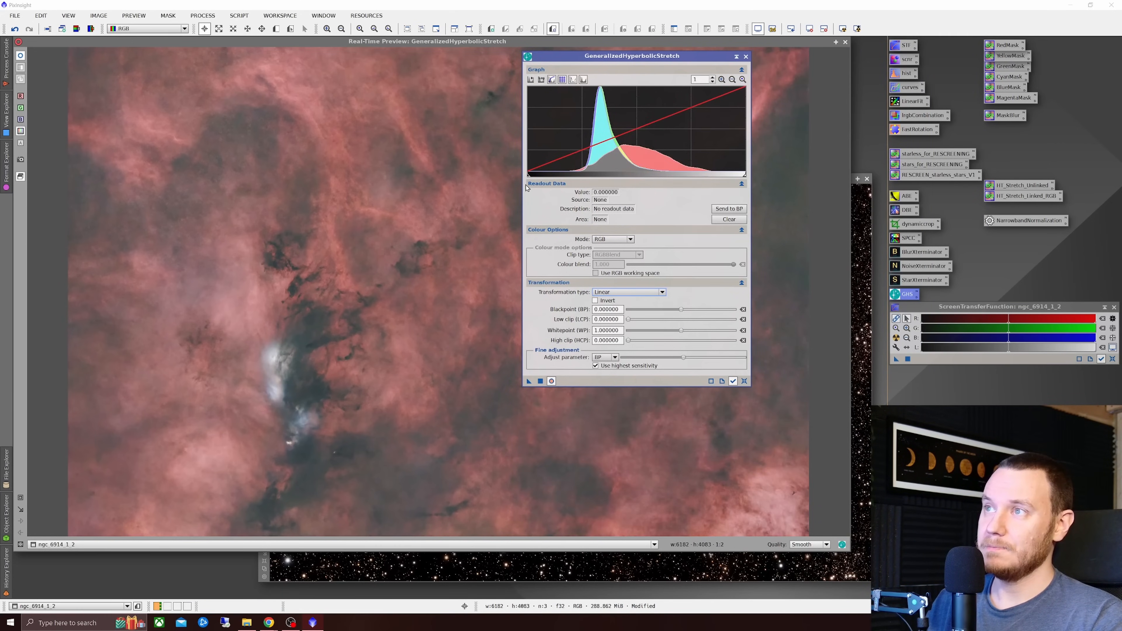
drag(529, 177, 552, 187)
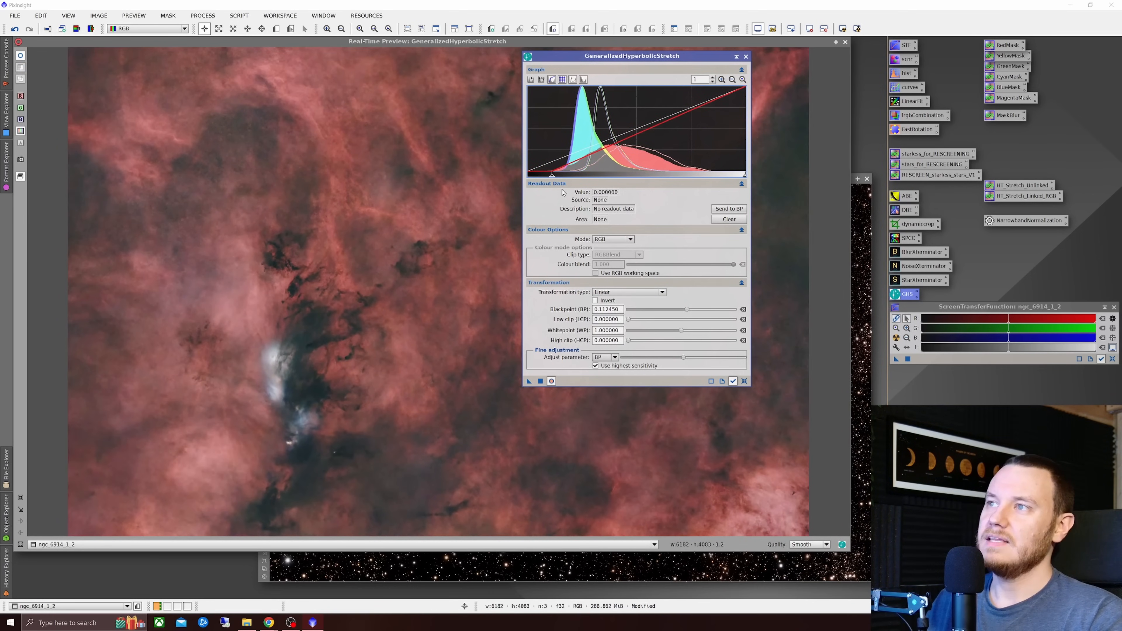
drag(552, 179, 582, 185)
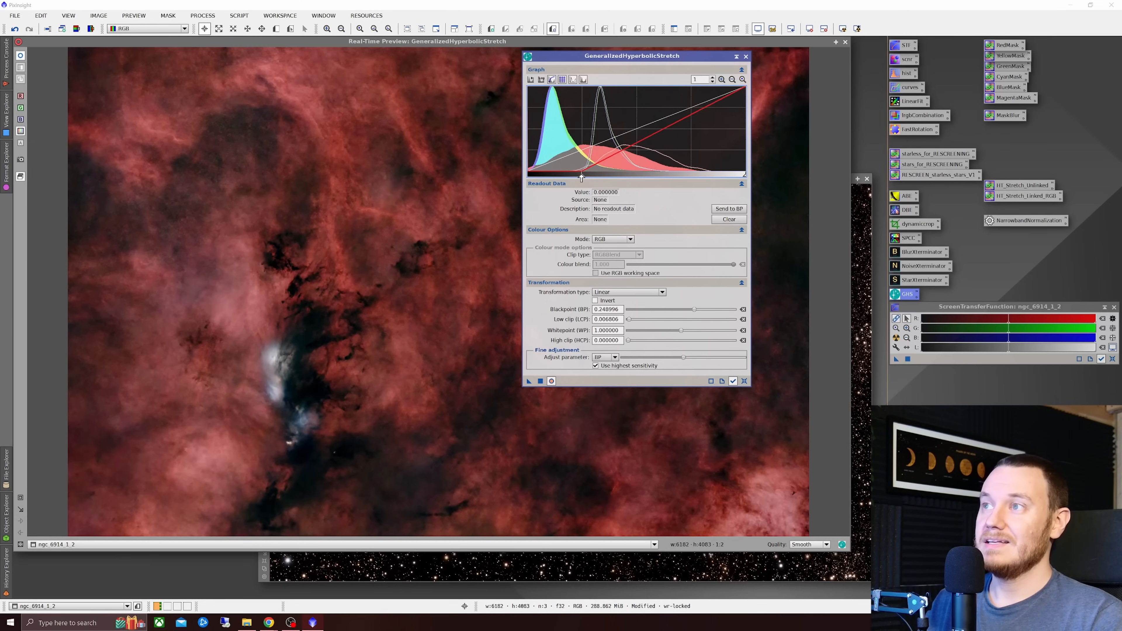
drag(581, 177, 568, 178)
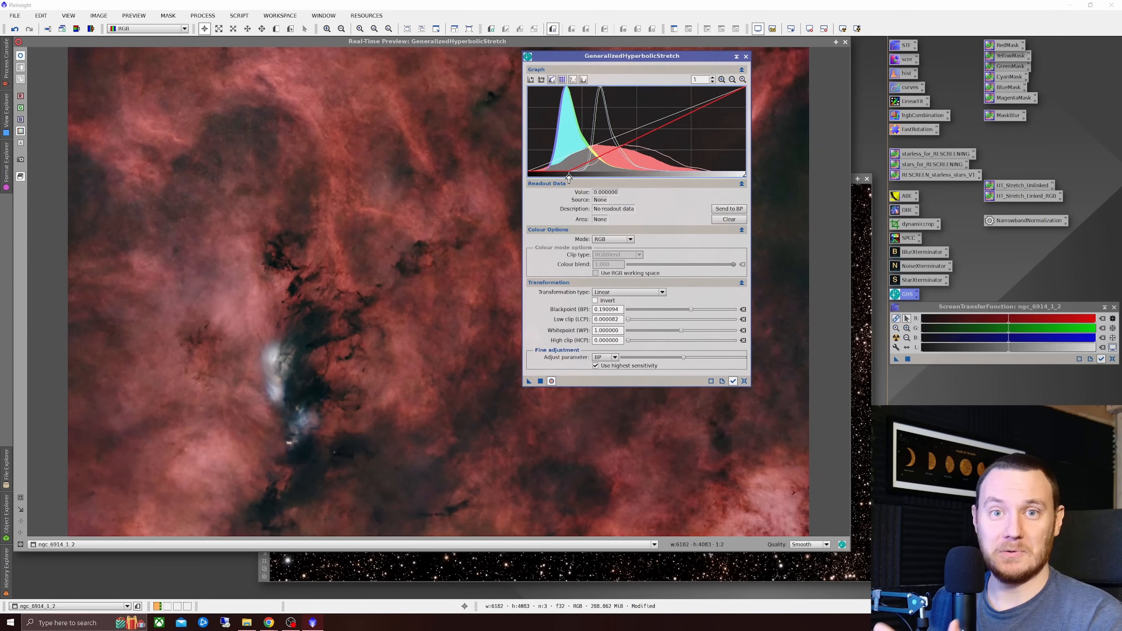
drag(569, 177, 567, 179)
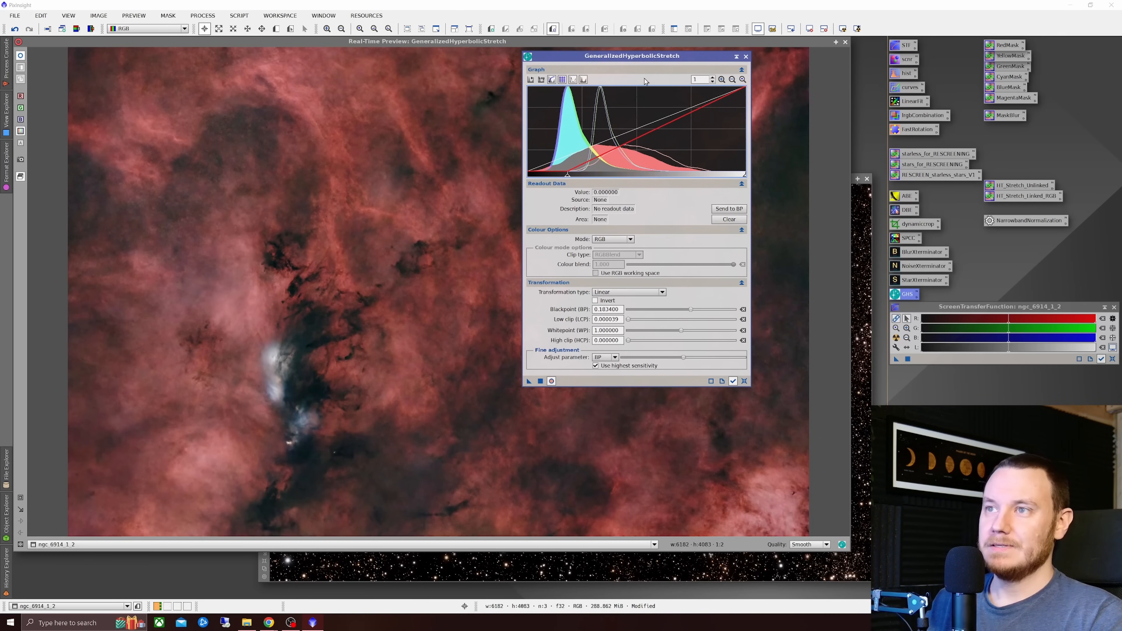
drag(671, 58, 661, 84)
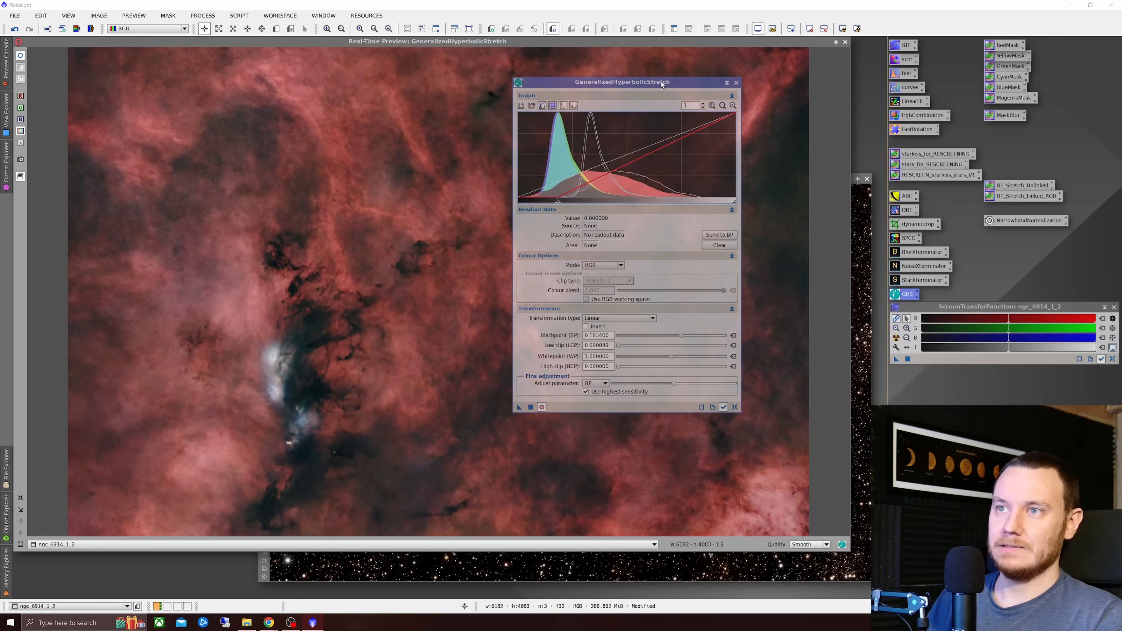
click(531, 407)
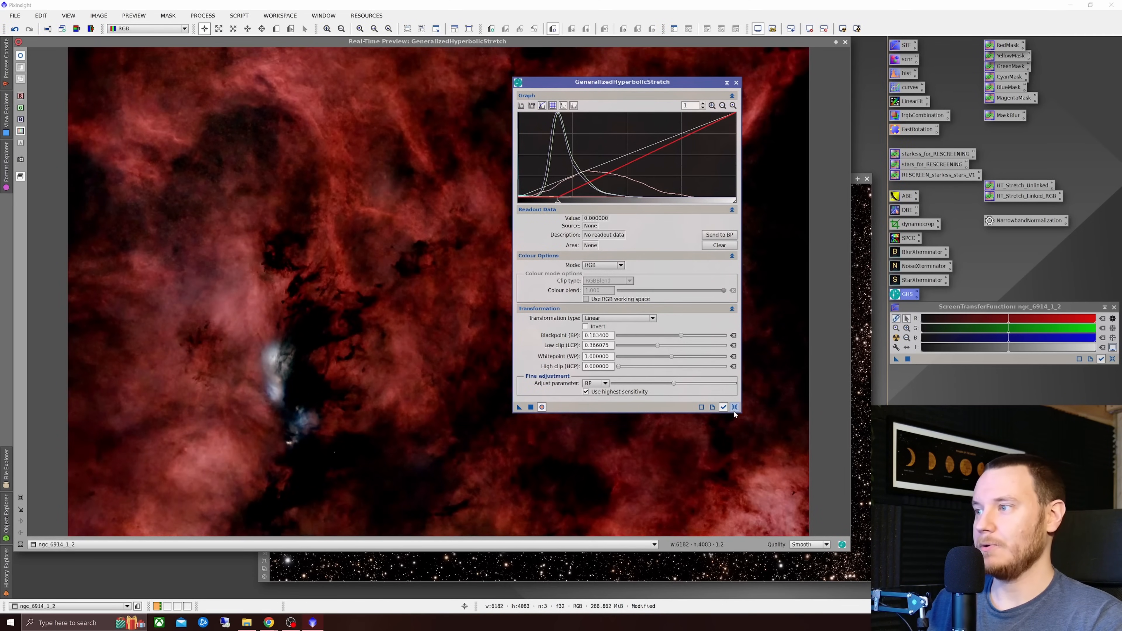
click(734, 407)
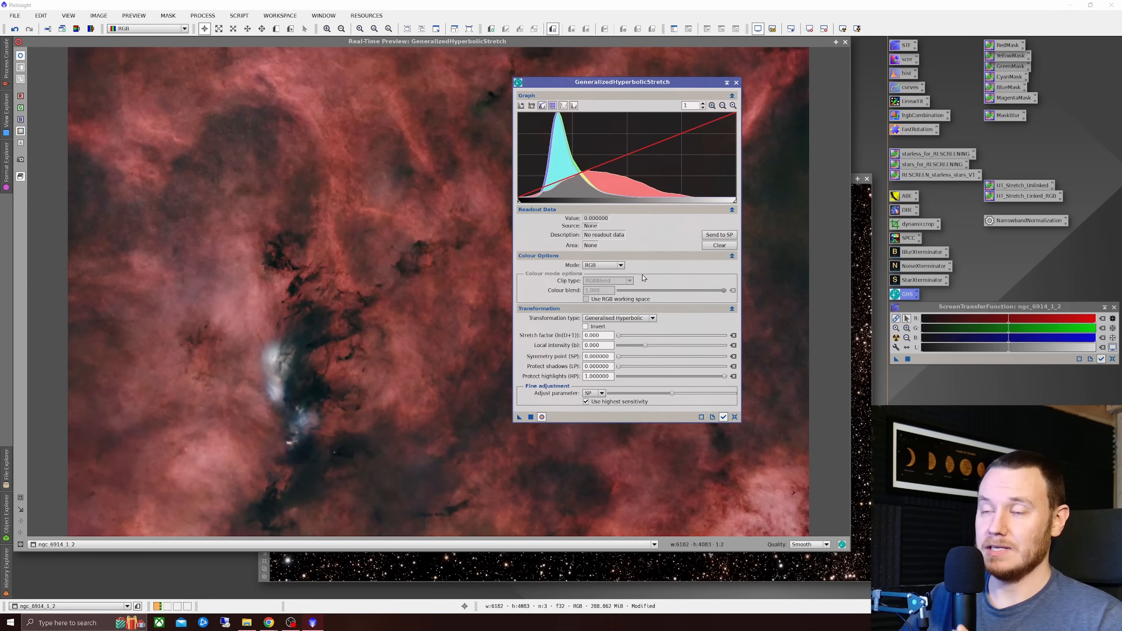
- Send the histogram level 0.685408 to the symmetry point and set the stretch factor to 0.660
drag(635, 87, 669, 96)
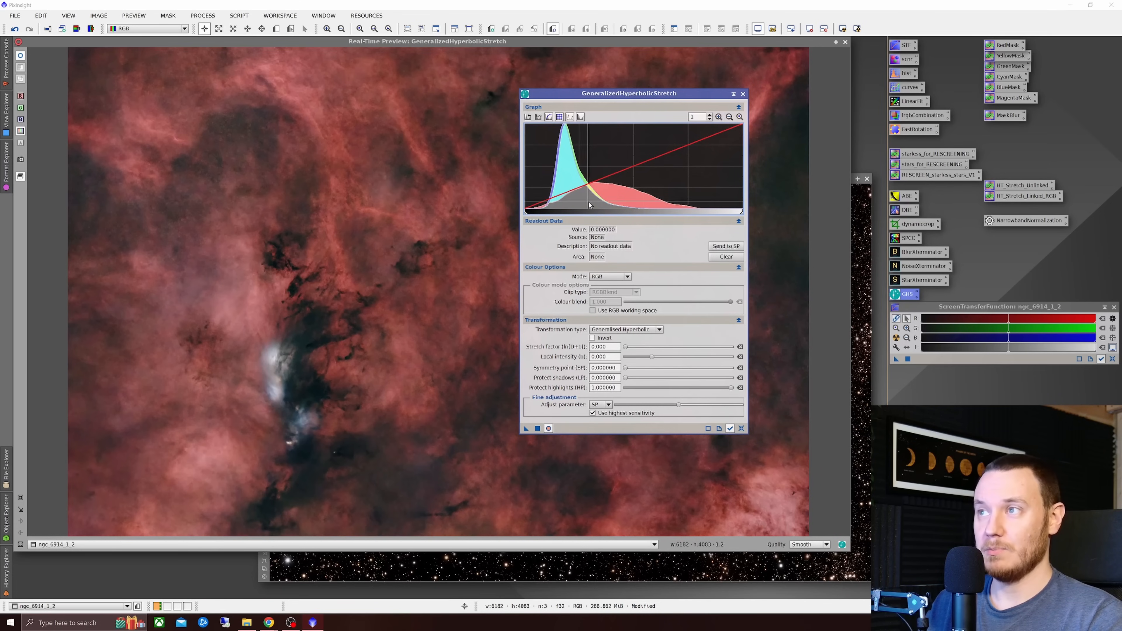
mouse_move(603, 207)
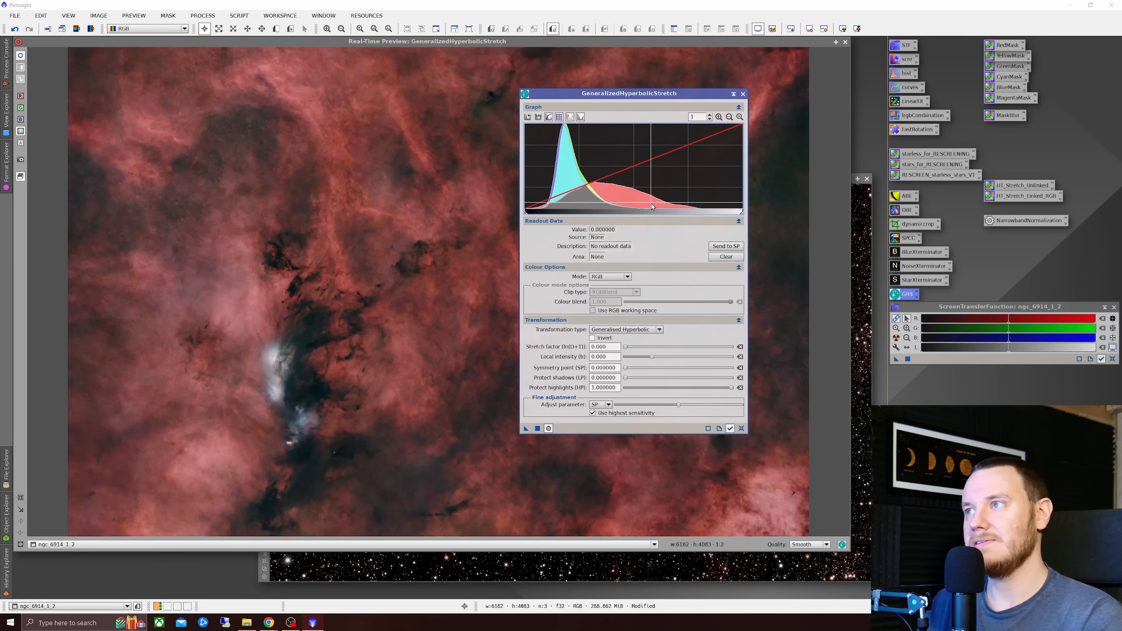
click(666, 209)
click(666, 208)
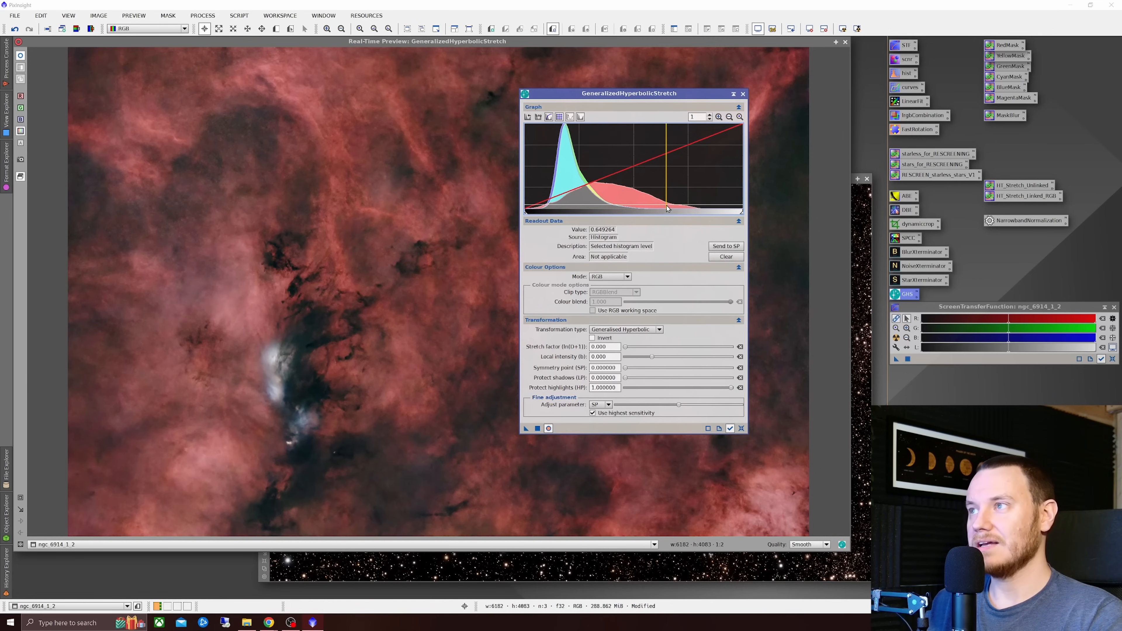
click(674, 208)
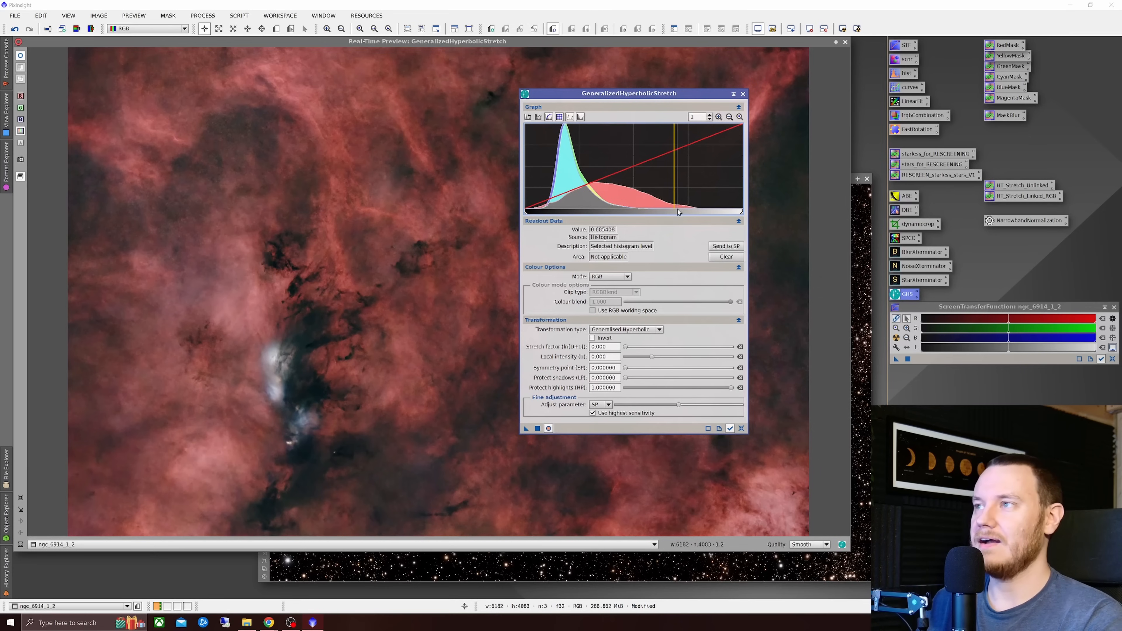
click(723, 247)
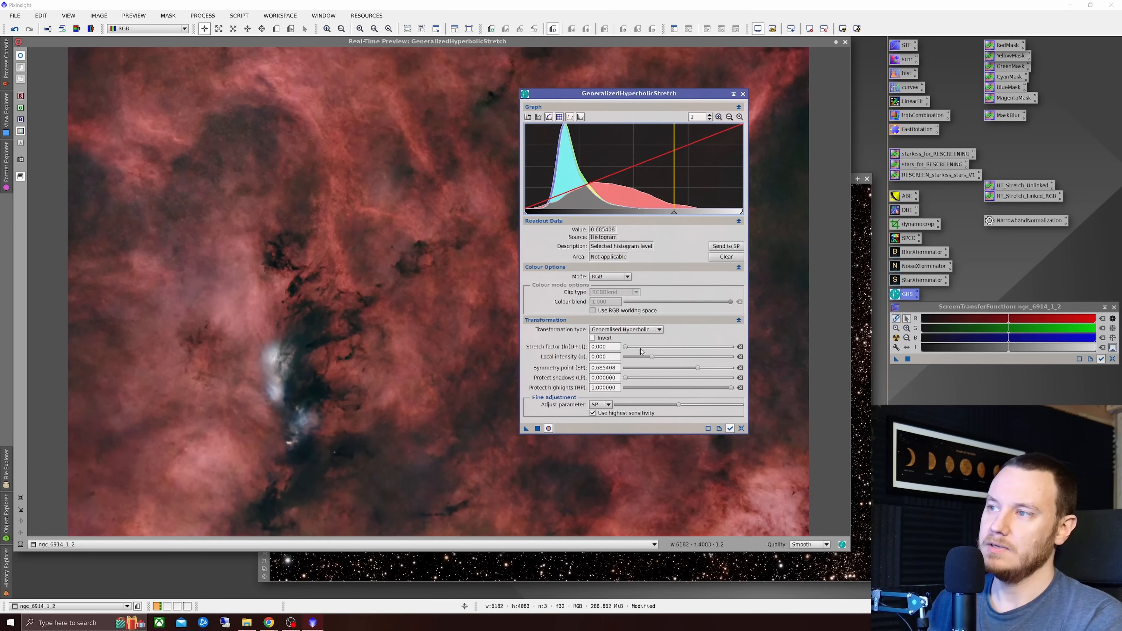
drag(625, 349, 628, 354)
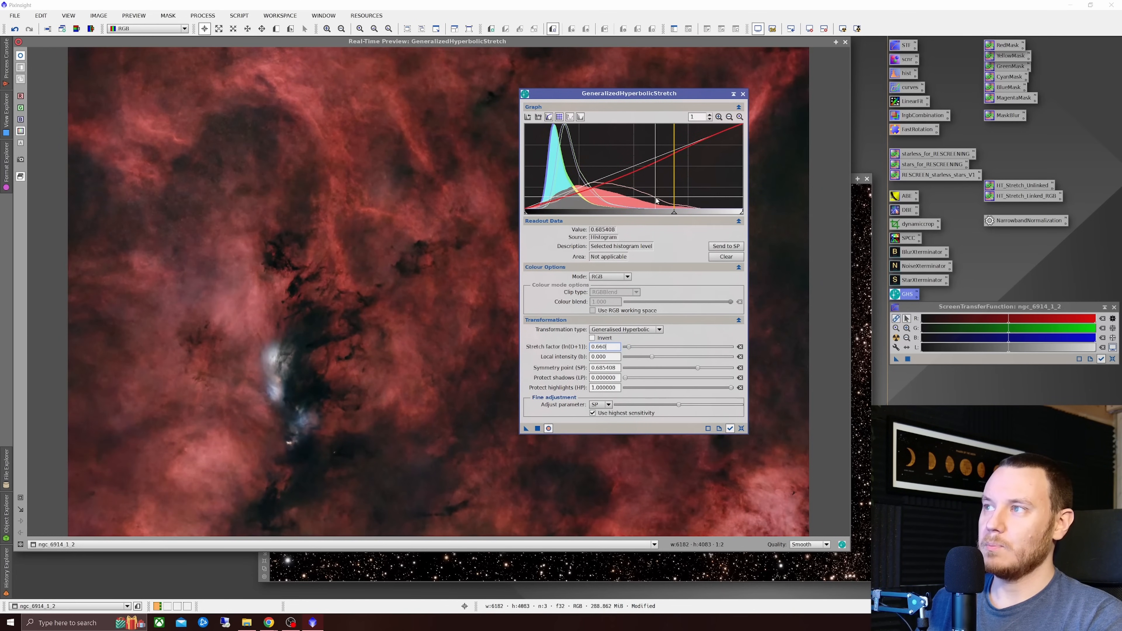
- Send histogram level 0.599732 to the symmetry point, and set local intensity to -2.180 and stretch factor to 1.720
click(654, 177)
click(725, 247)
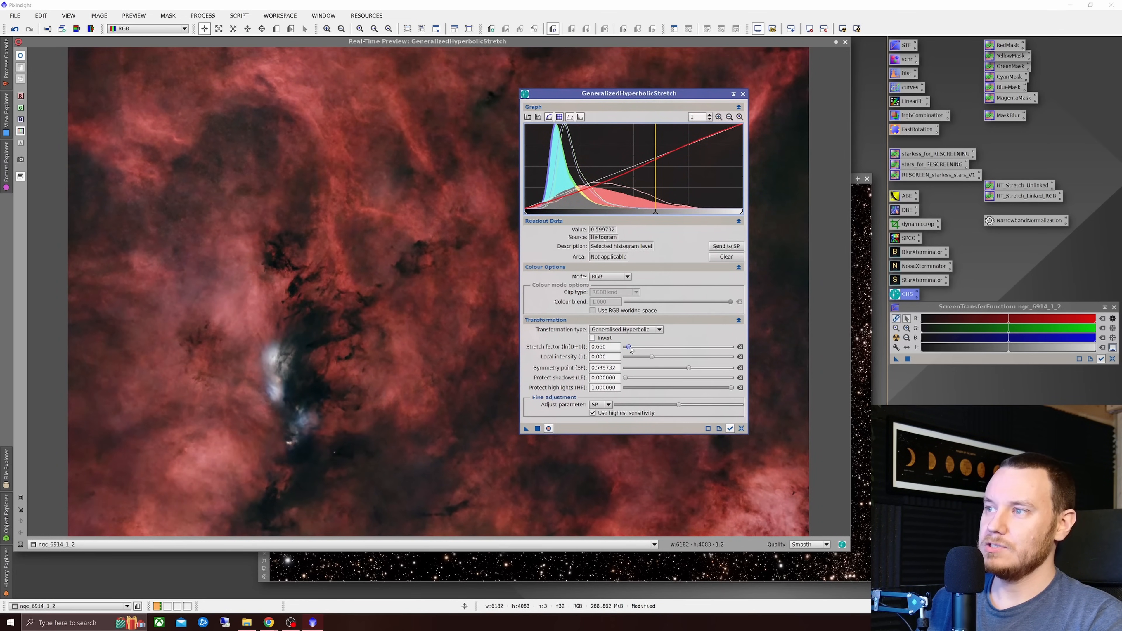
mouse_move(630, 349)
mouse_down()
mouse_move(641, 355)
mouse_move(632, 351)
mouse_up()
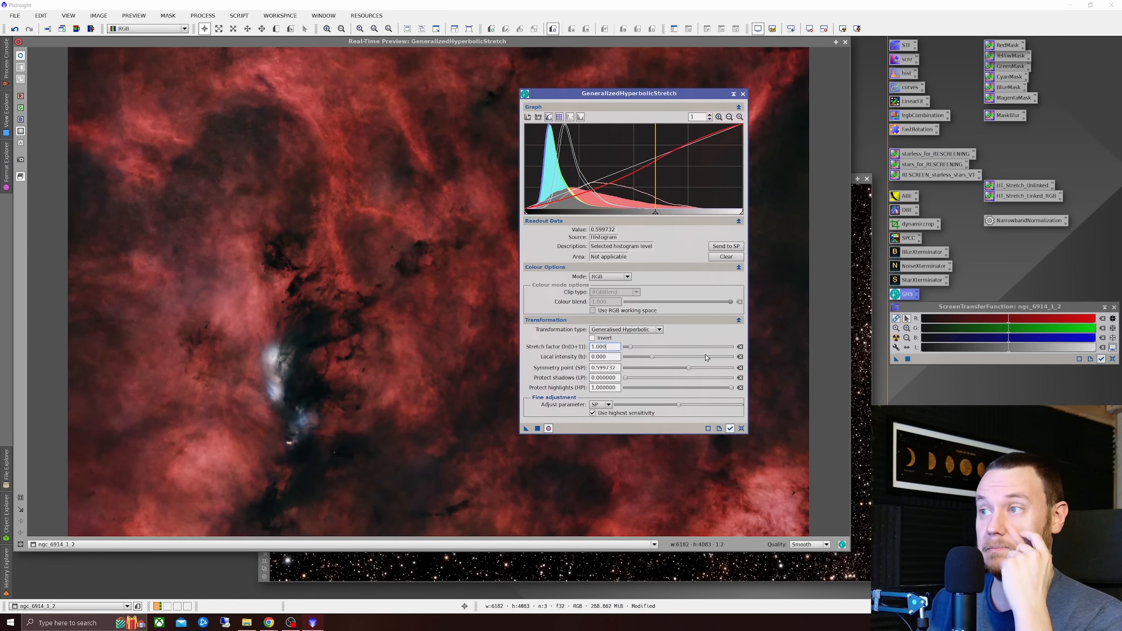
drag(652, 357, 635, 349)
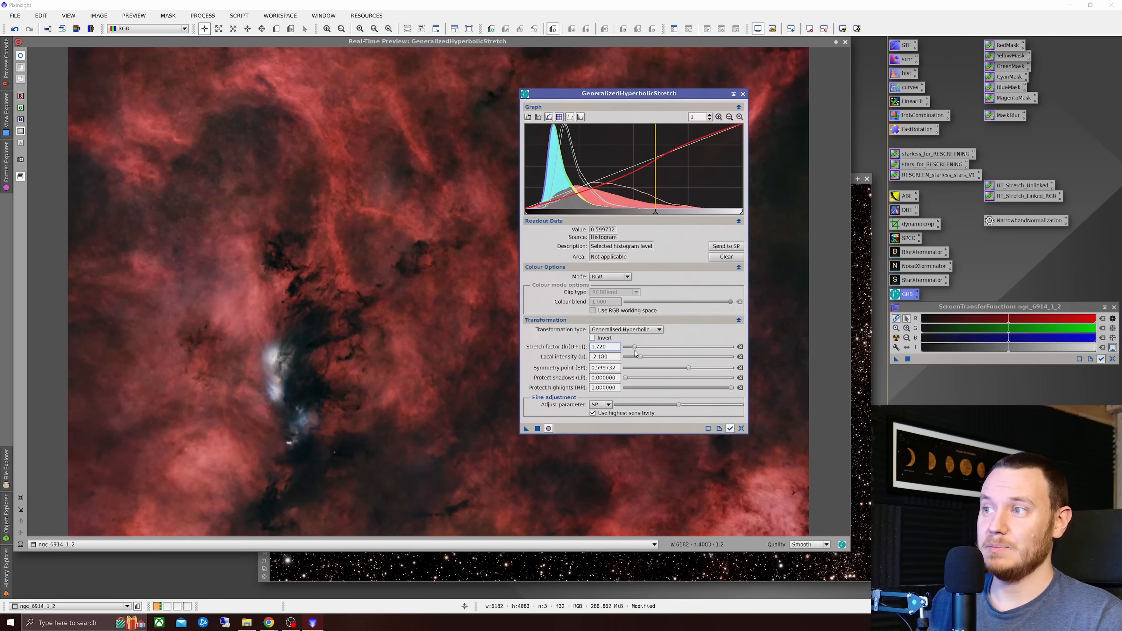
- Compare the starless image before and after the pending stretch in the real-time preview, keeping the stretch window clear of it
drag(649, 96, 897, 93)
click(19, 58)
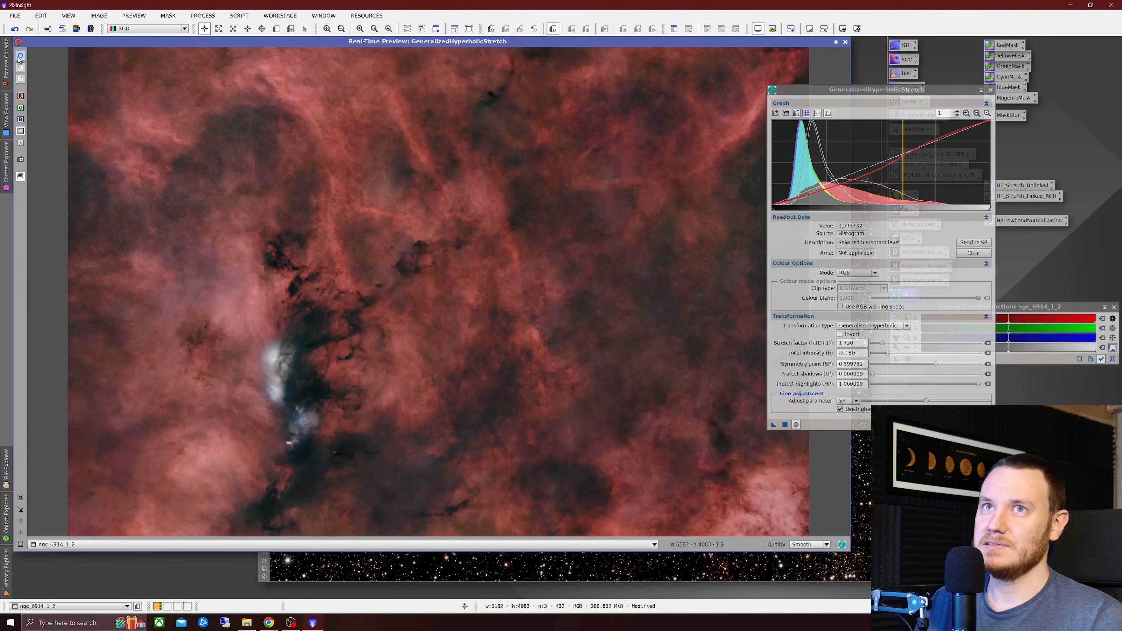
click(19, 58)
click(19, 57)
click(19, 57)
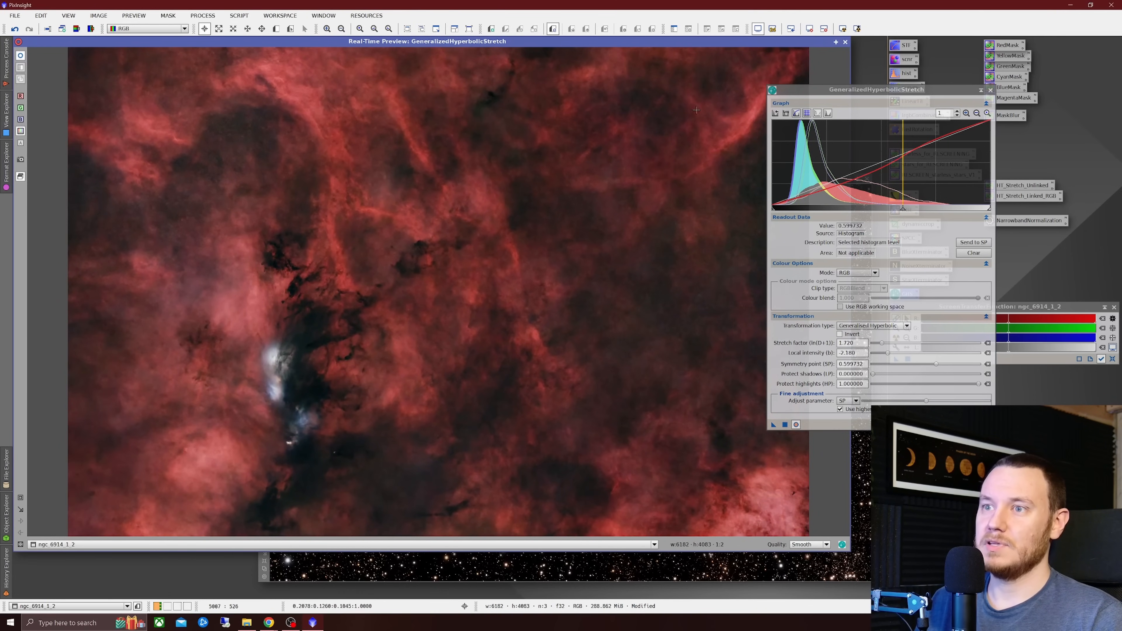
drag(854, 98, 891, 88)
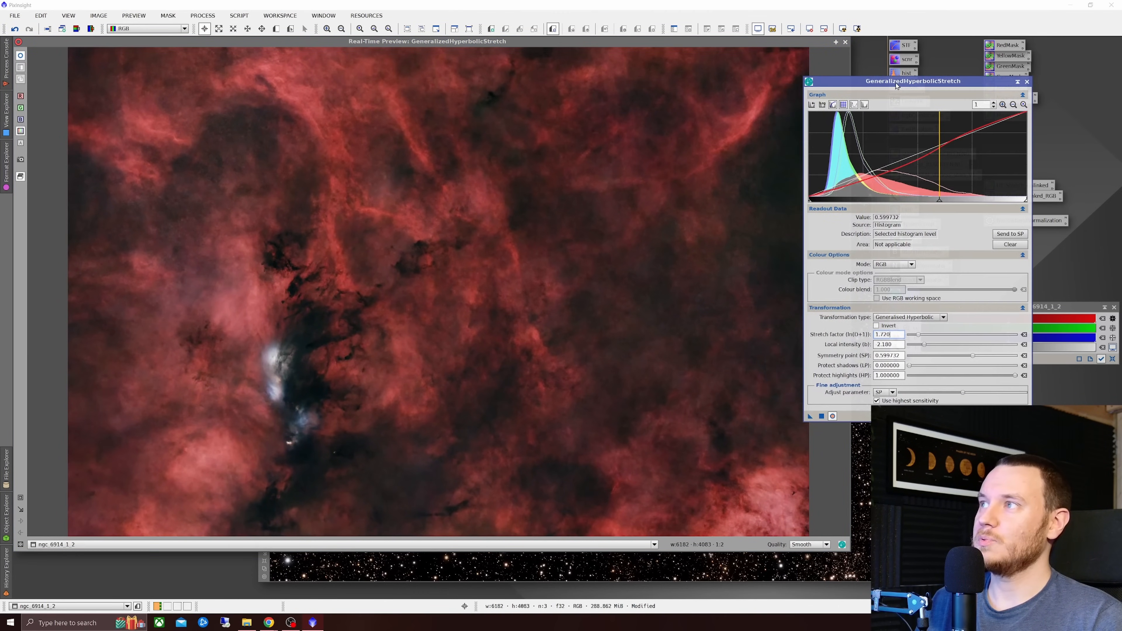
click(21, 58)
click(21, 58)
click(21, 58)
click(21, 58)
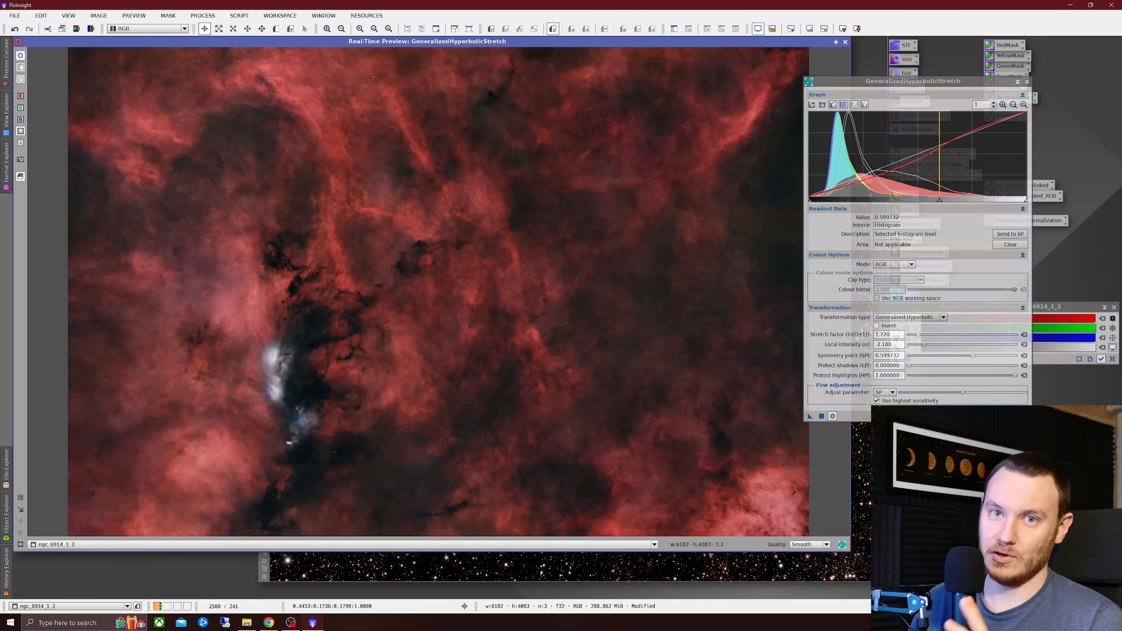
- Apply the contrast-enhancing hyperbolic stretch to the starless image and close the stretch window
drag(912, 81, 824, 97)
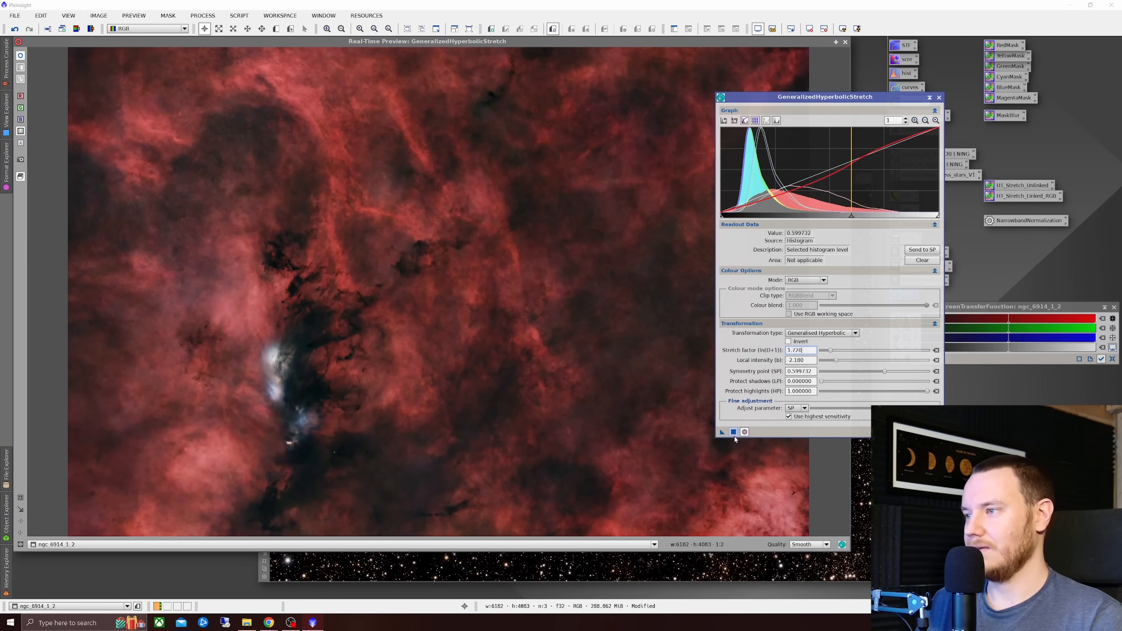
click(733, 432)
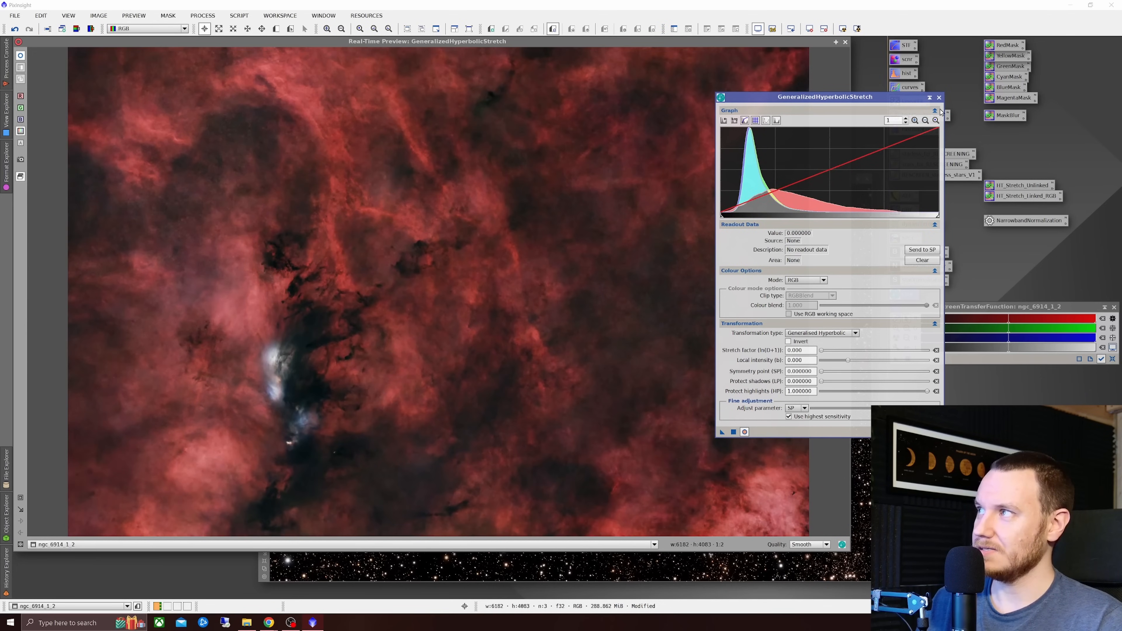
click(938, 97)
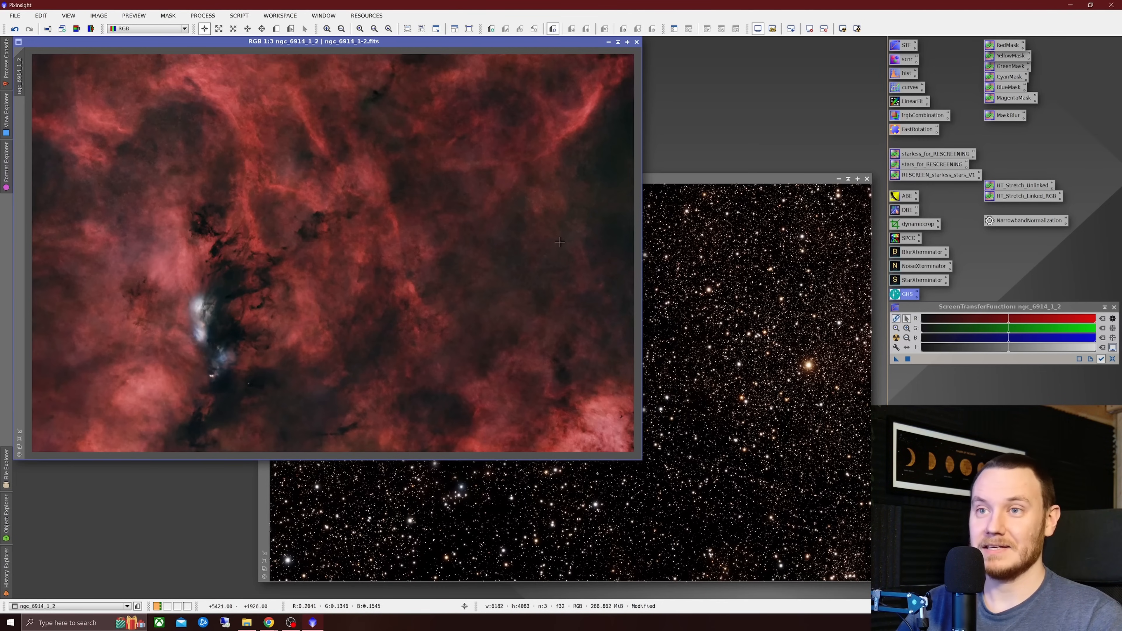
- Bring the stars image to the front and open GeneralizedHyperbolicStretch beside it
click(665, 180)
drag(665, 178, 634, 133)
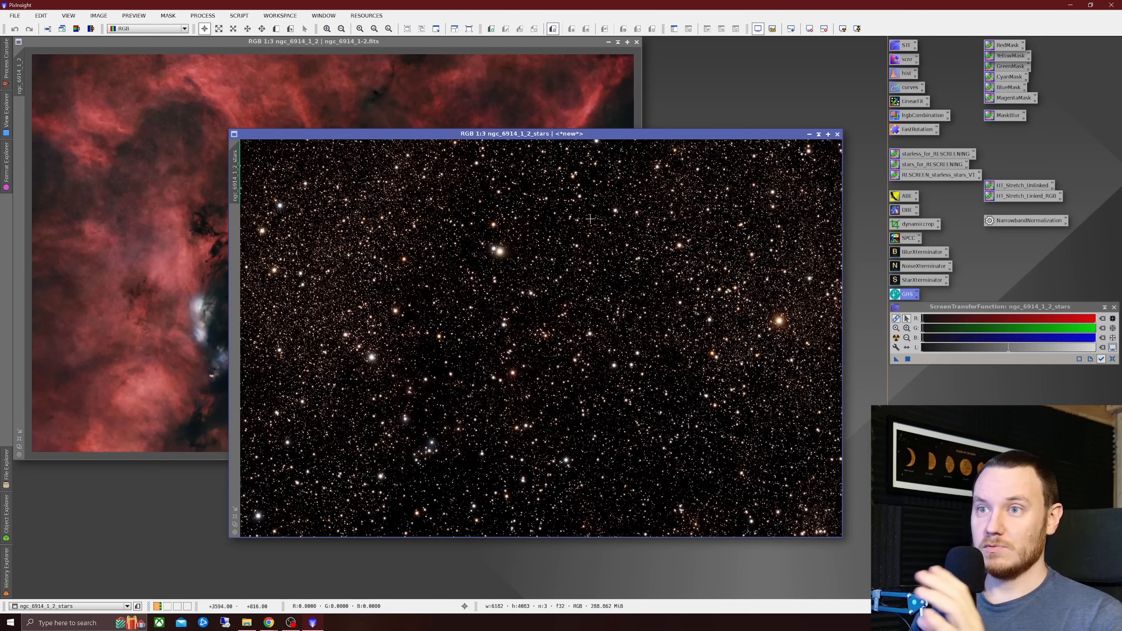
double_click(906, 294)
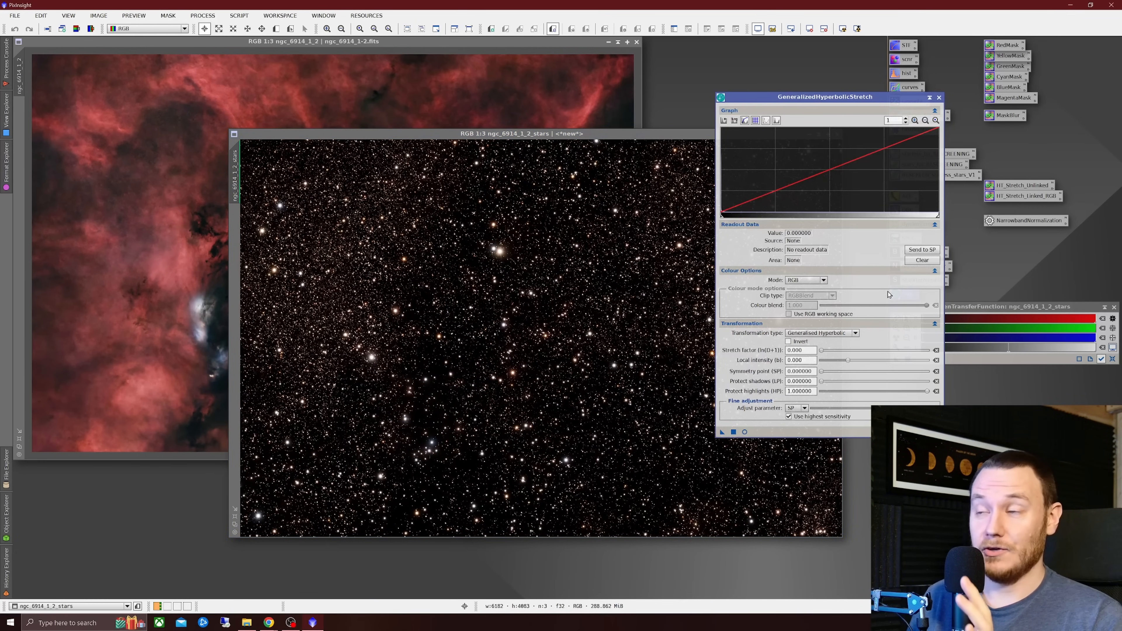
drag(521, 134, 377, 96)
drag(840, 100, 808, 105)
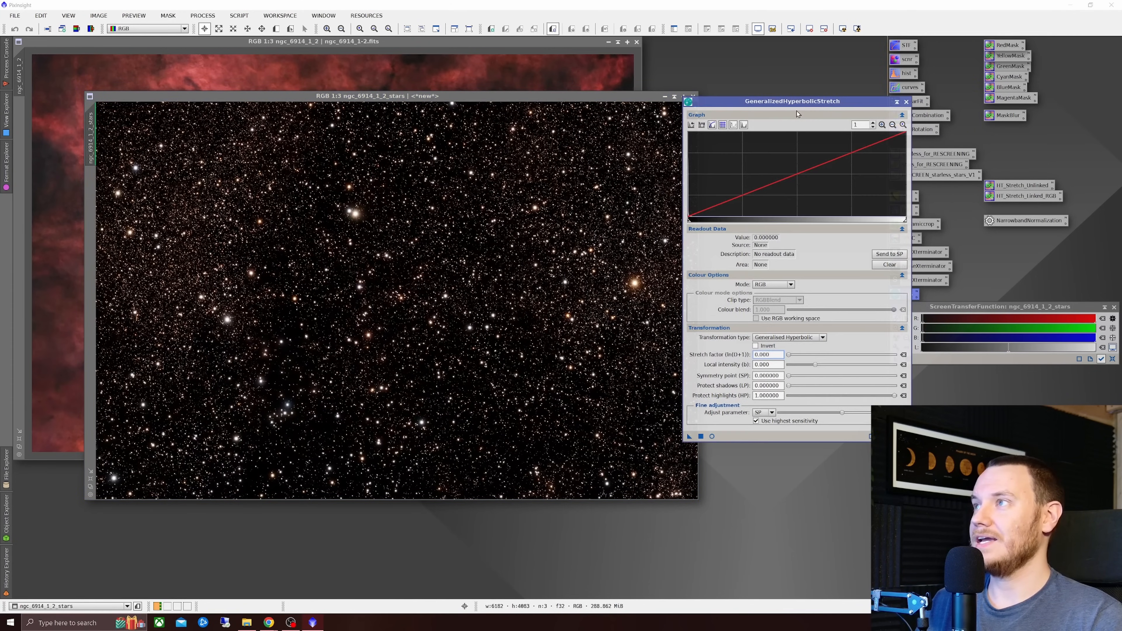
- Start a real-time preview of the stars image and zoom it in on the region around the bright orange star
click(711, 436)
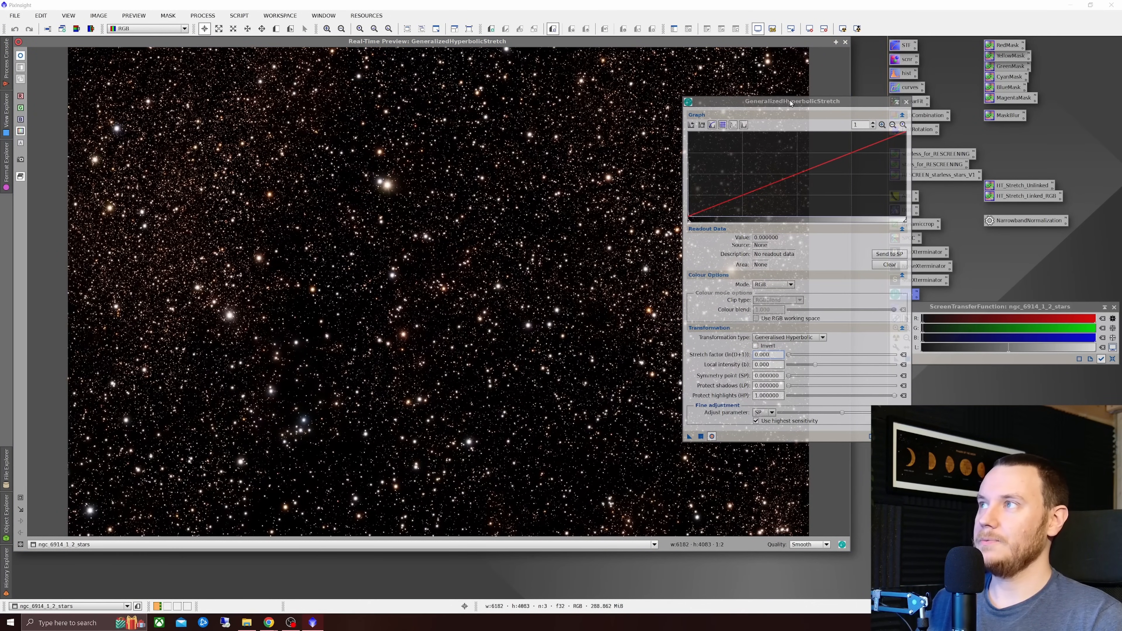
drag(773, 101, 898, 123)
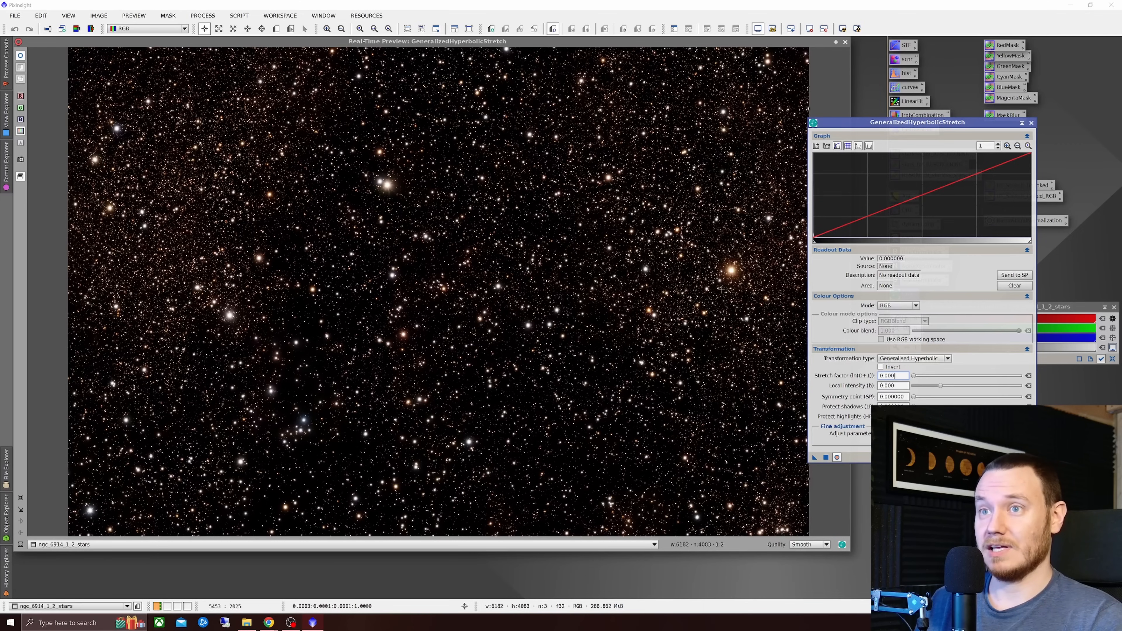
click(18, 500)
drag(646, 217, 777, 327)
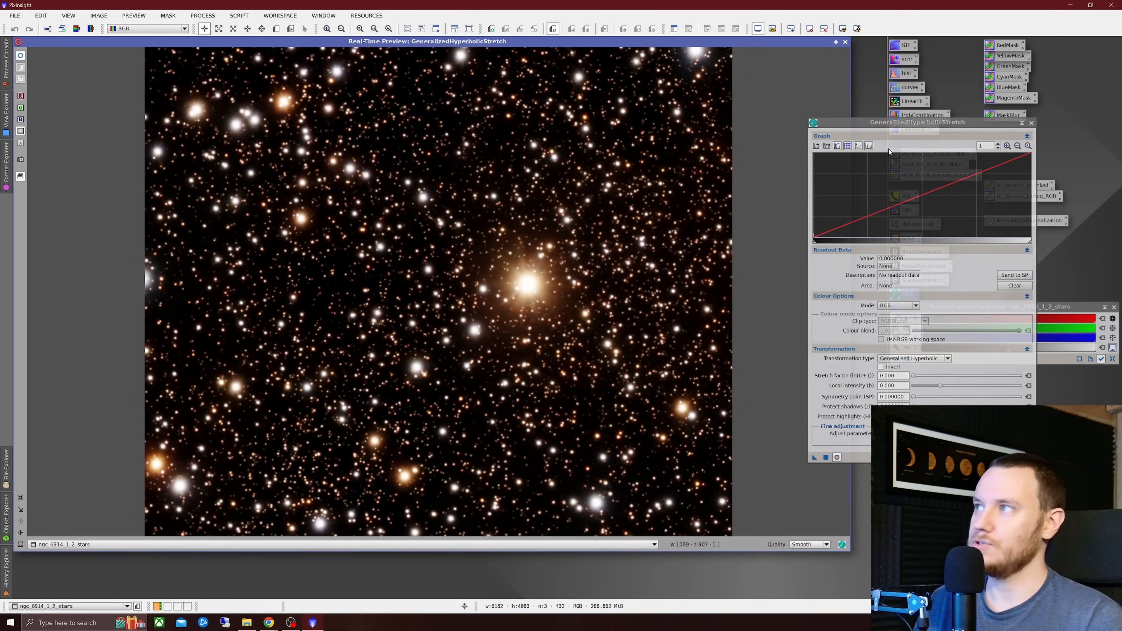
drag(891, 122, 820, 107)
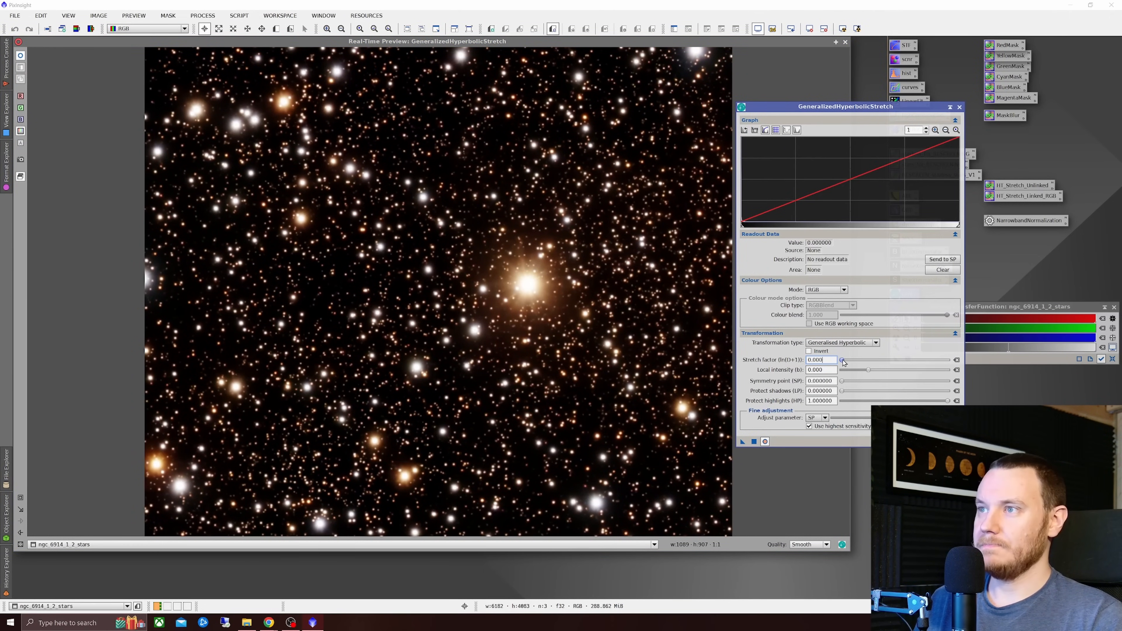
- Reset the stars image's screen transfer function and raise the stretch factor to 5.910
drag(844, 362, 848, 365)
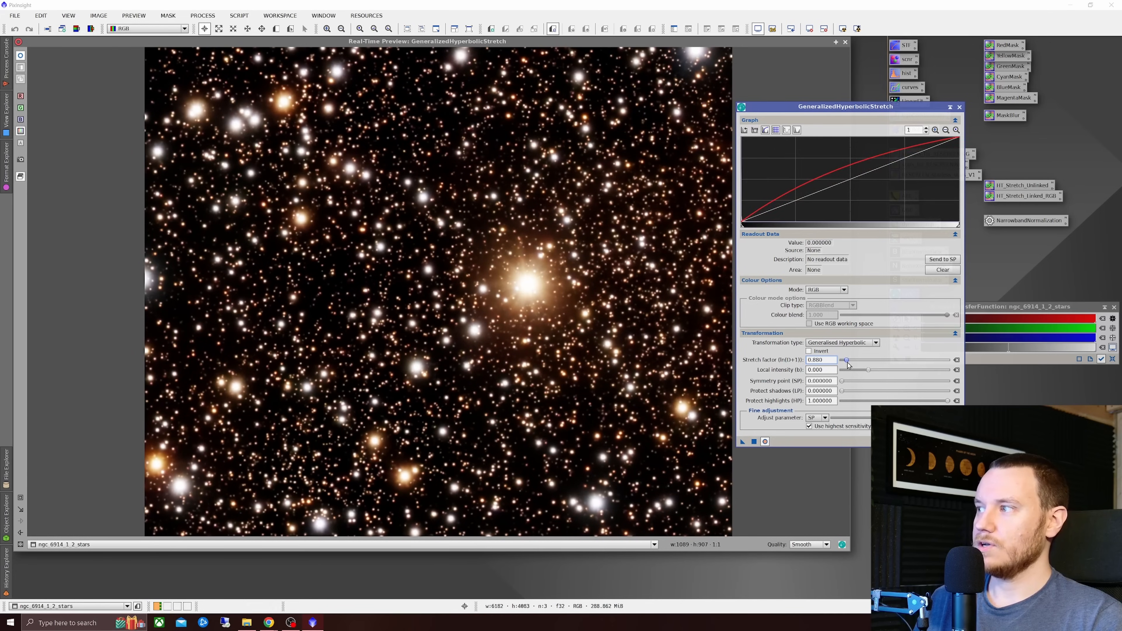
click(1114, 359)
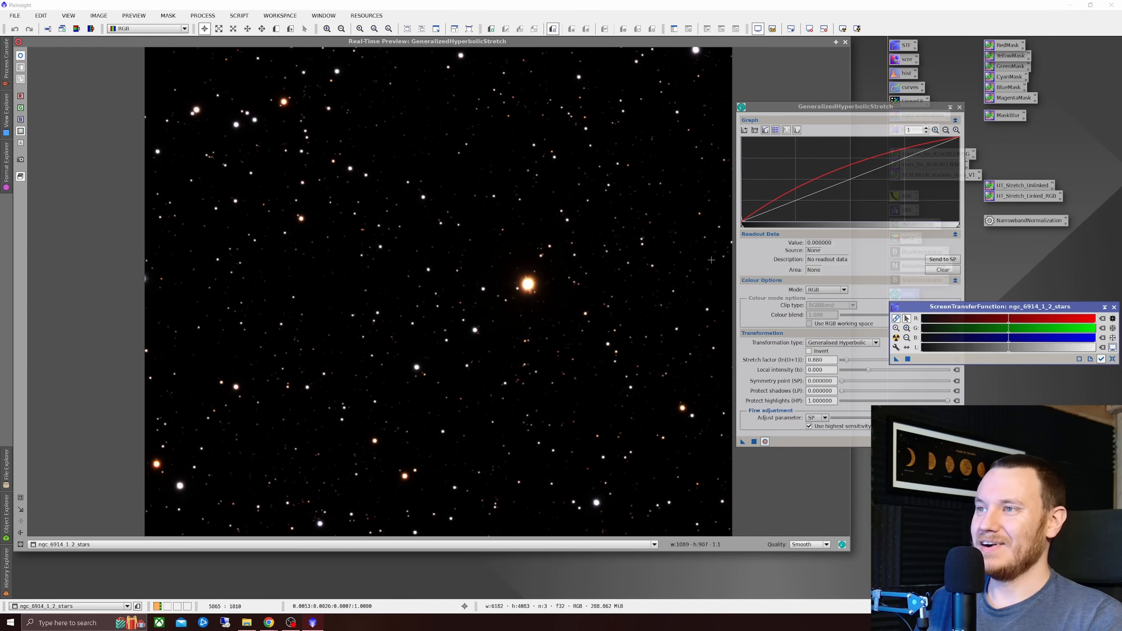
drag(845, 361, 872, 370)
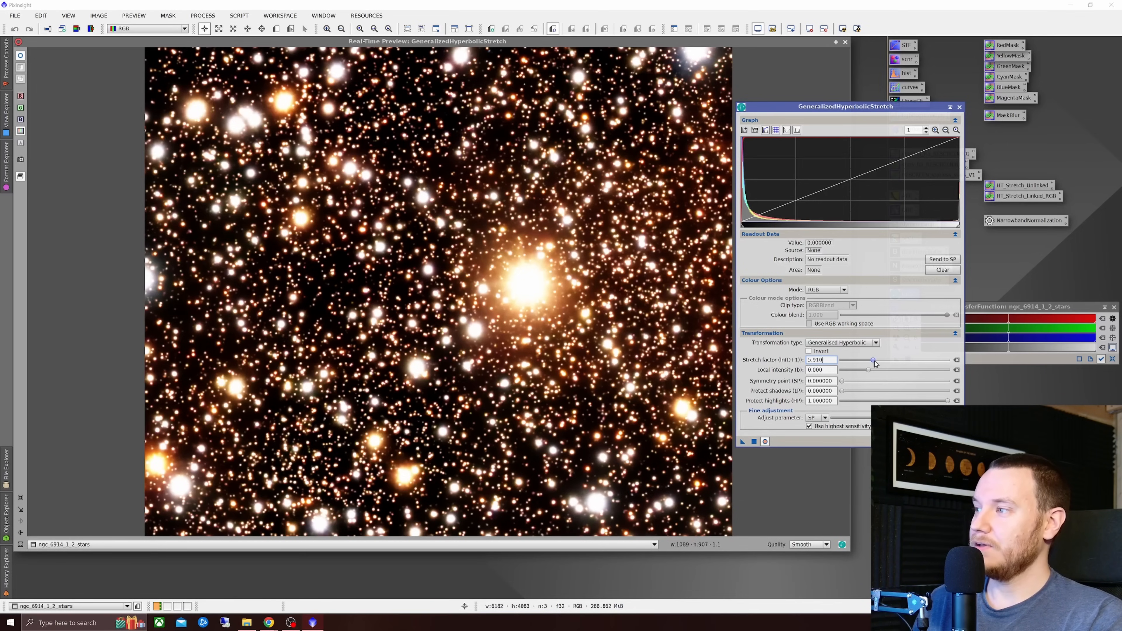
- Fine-tune the stars image's stretch factor on a close-up star field, testing 8.390 and settling on 4.580
drag(874, 360, 865, 362)
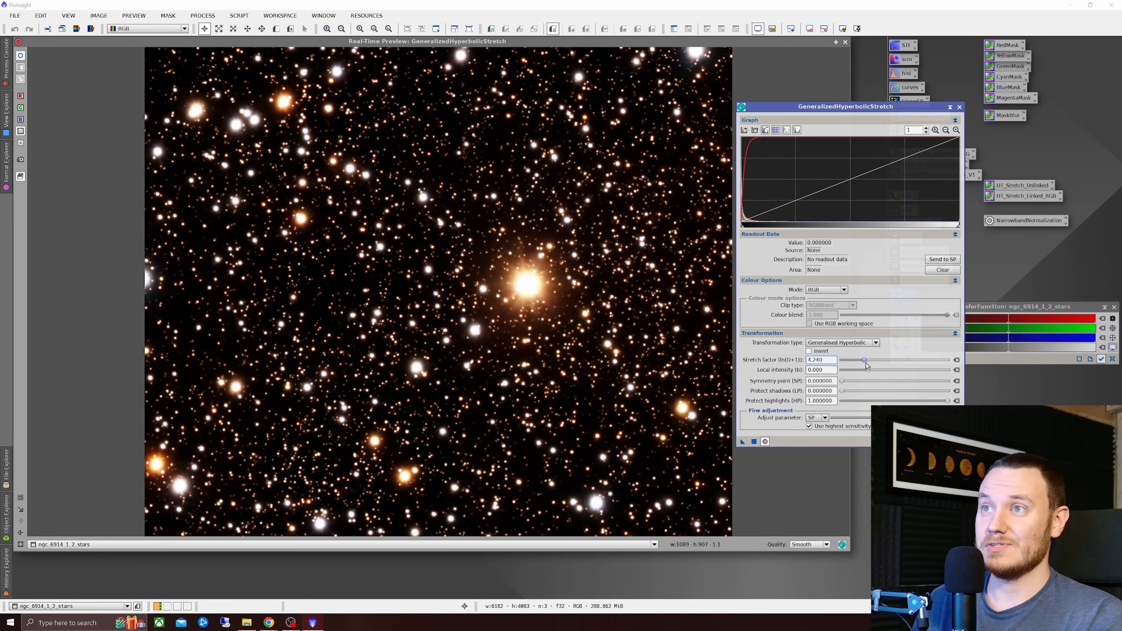
drag(866, 365, 861, 364)
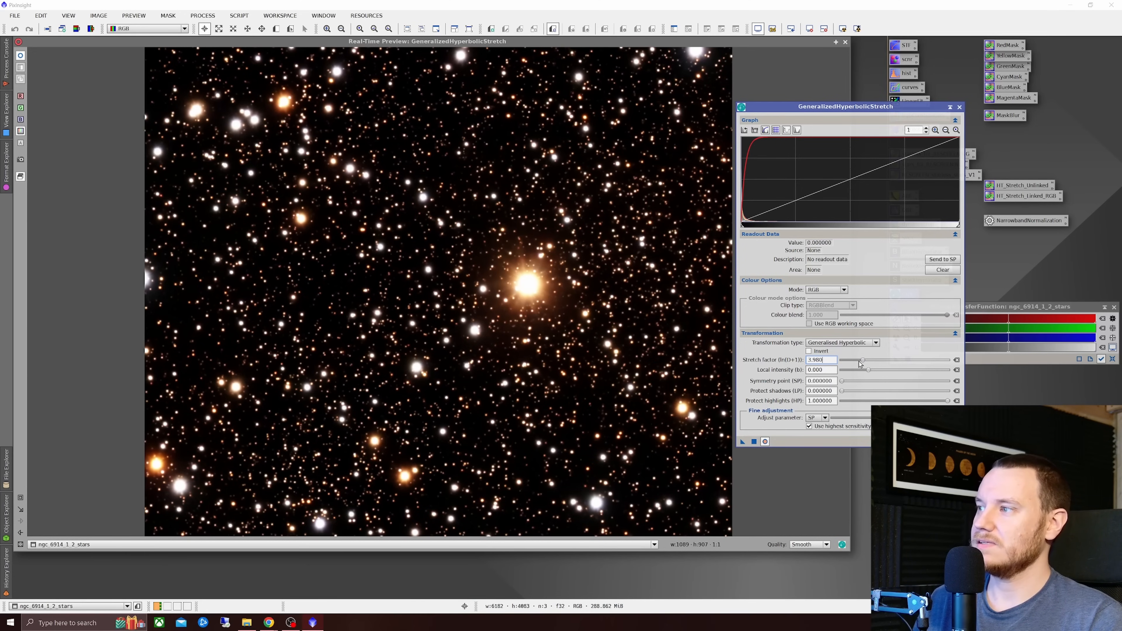
drag(862, 361, 866, 371)
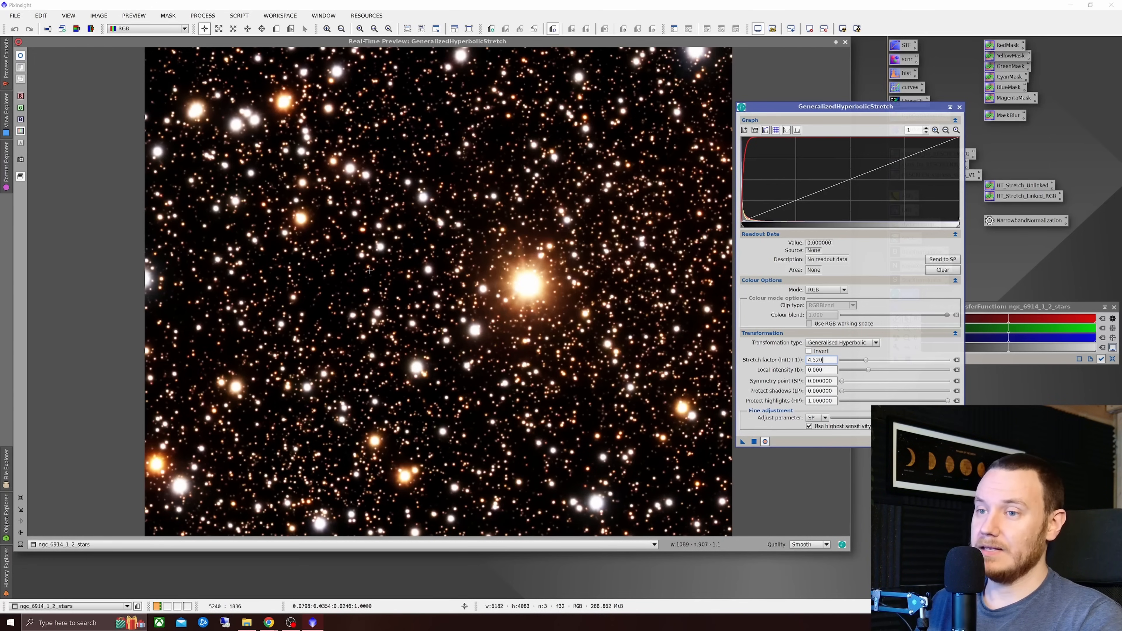
click(21, 498)
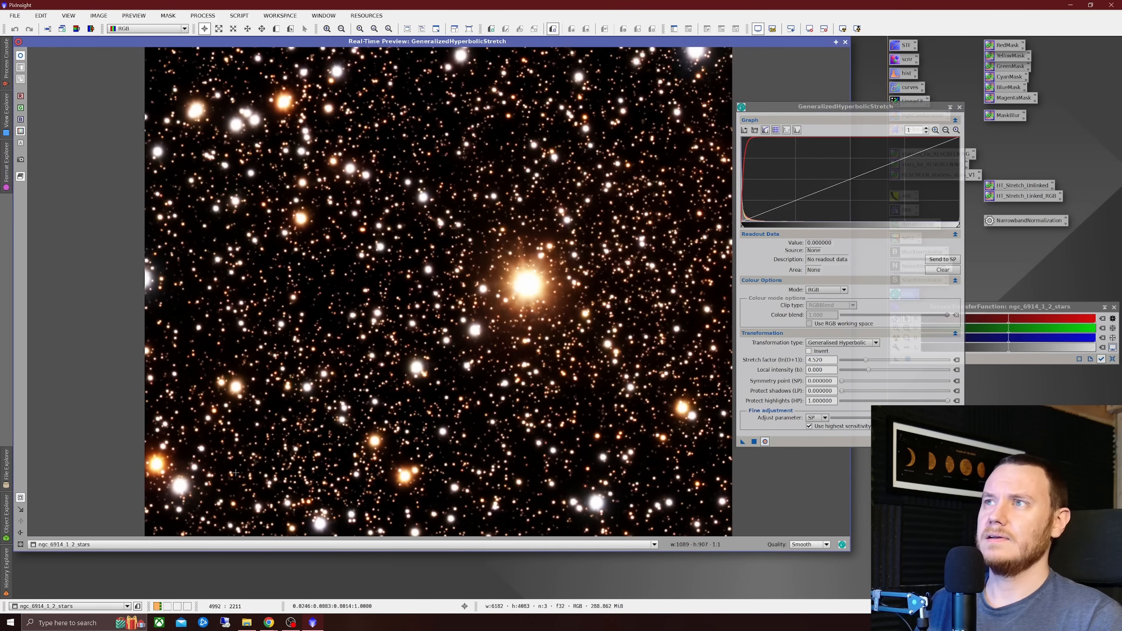
drag(194, 396, 417, 521)
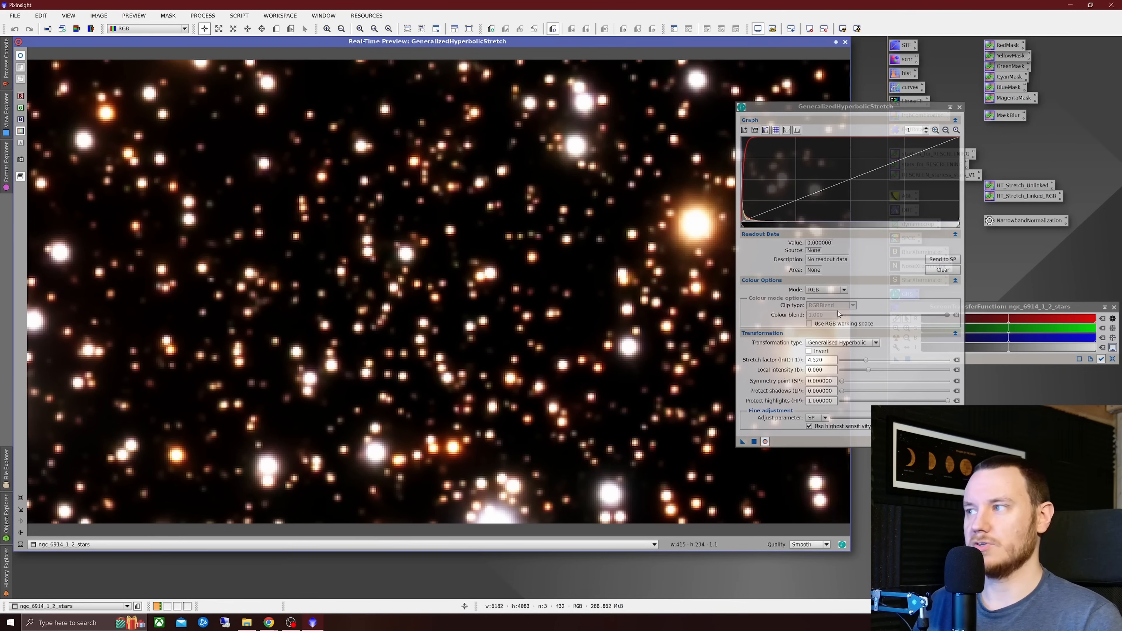
drag(867, 362, 886, 360)
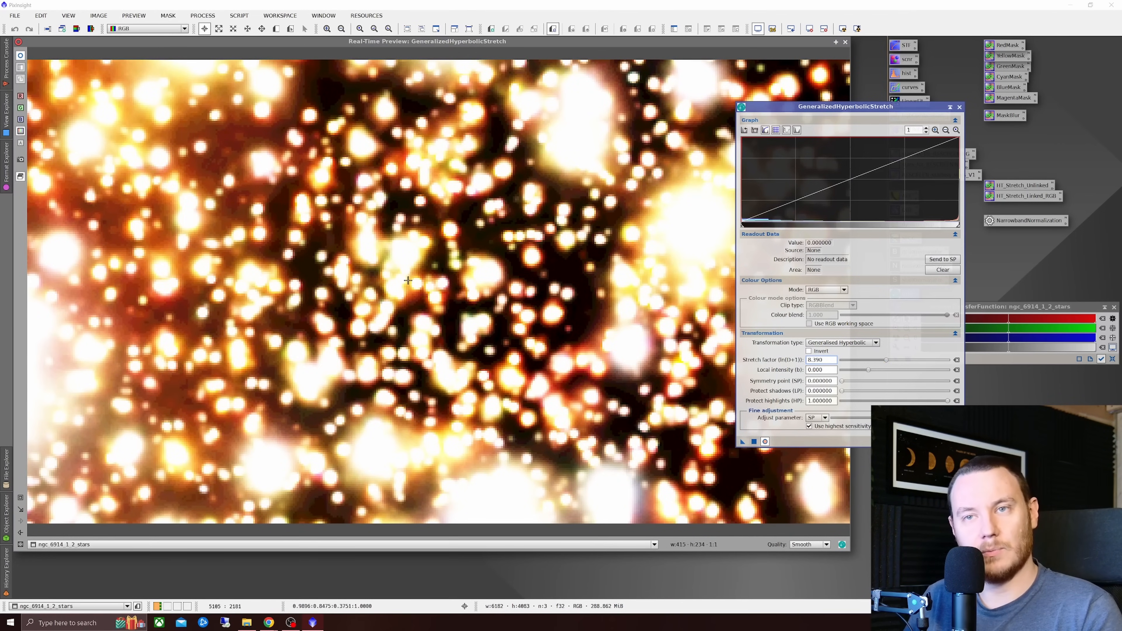
mouse_move(886, 362)
mouse_down()
mouse_move(853, 363)
mouse_move(867, 367)
mouse_up()
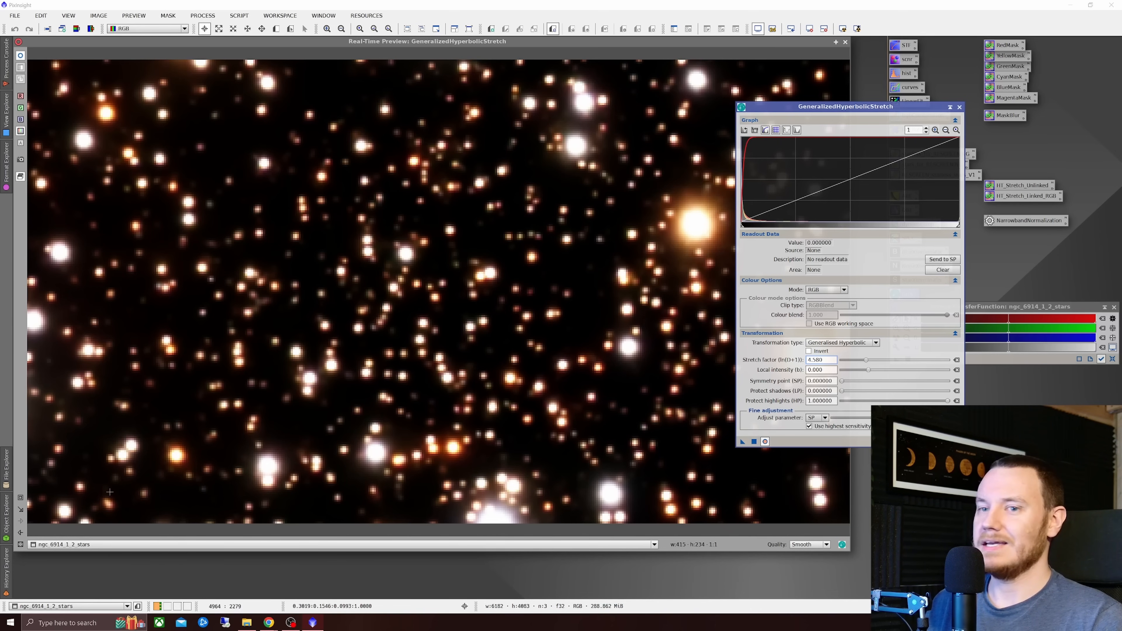
- Frame the bright star pair in the preview and set the local intensity to 1.690 after testing 6.770
click(21, 498)
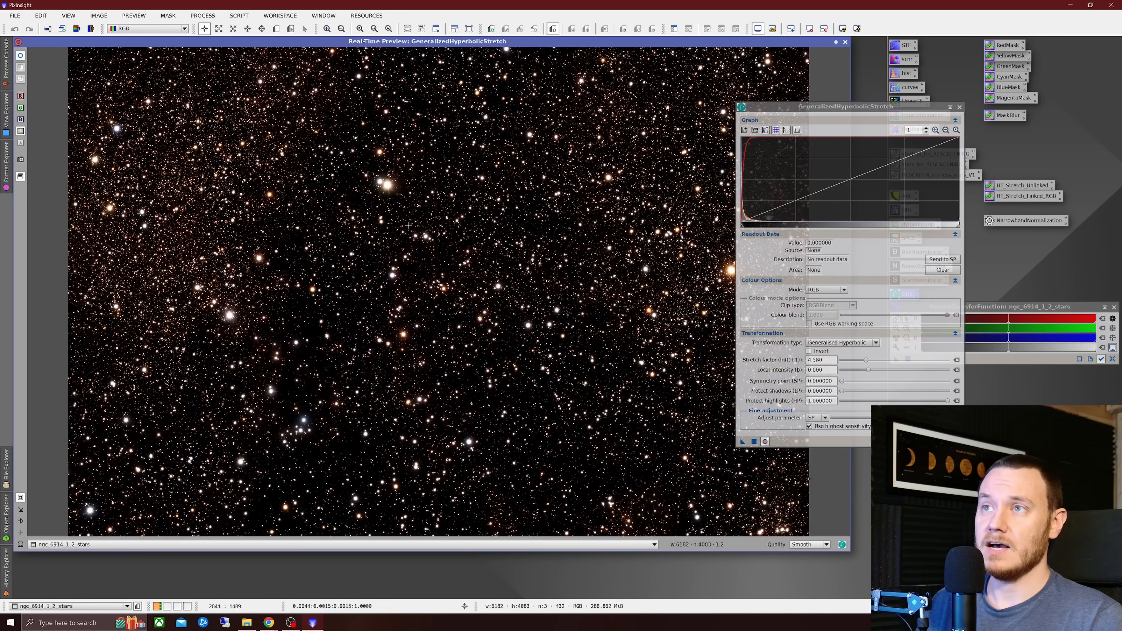
drag(300, 138, 466, 226)
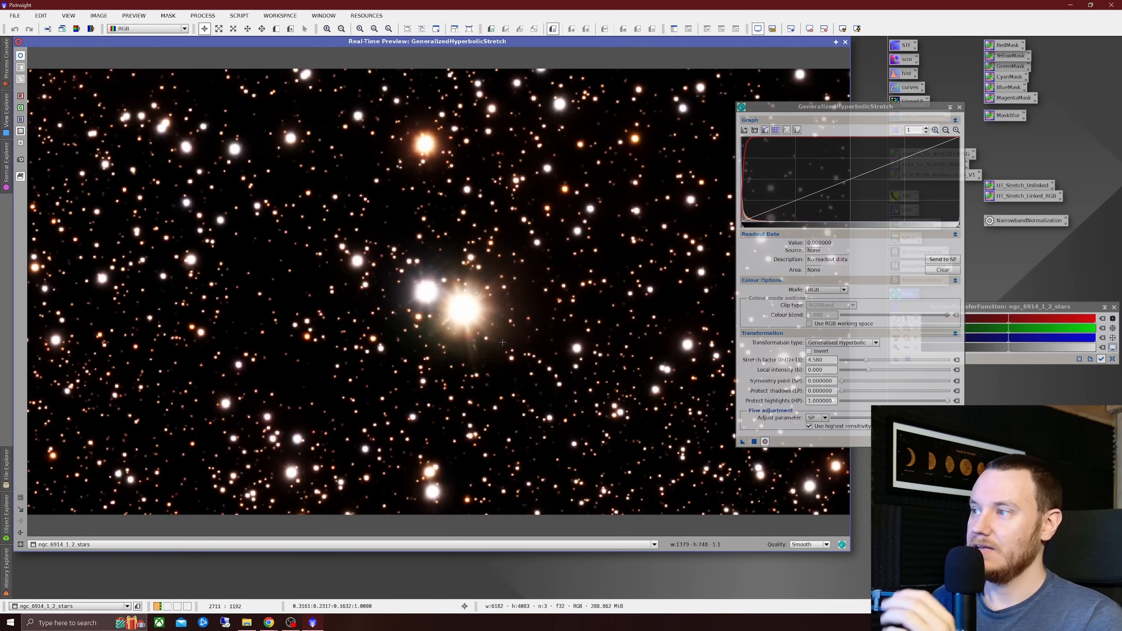
drag(863, 110, 820, 95)
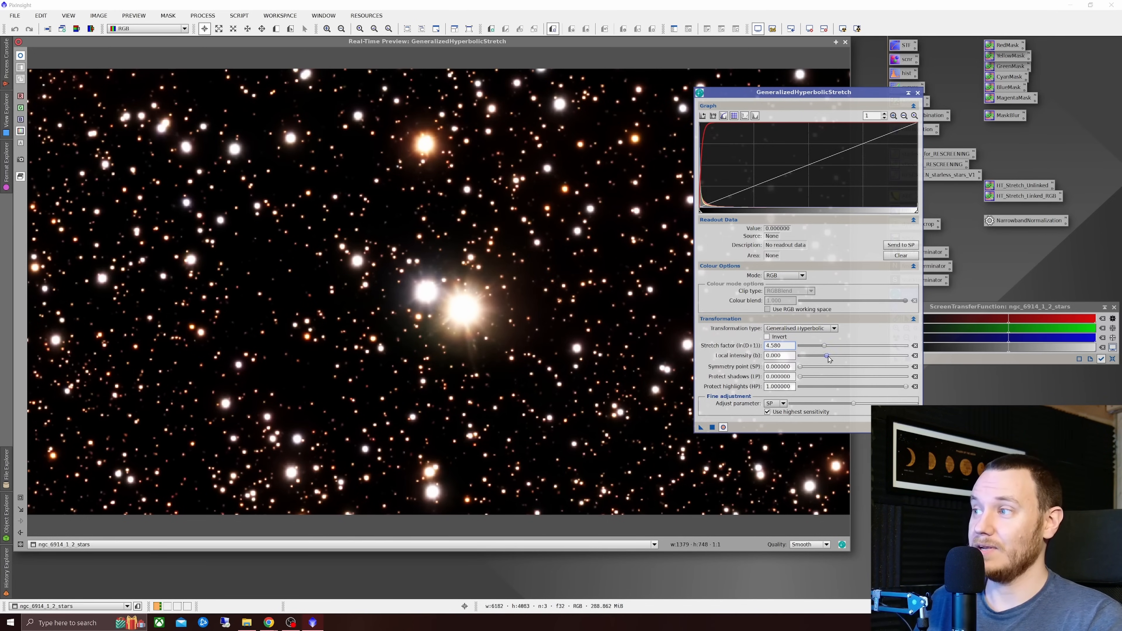
drag(827, 358, 864, 368)
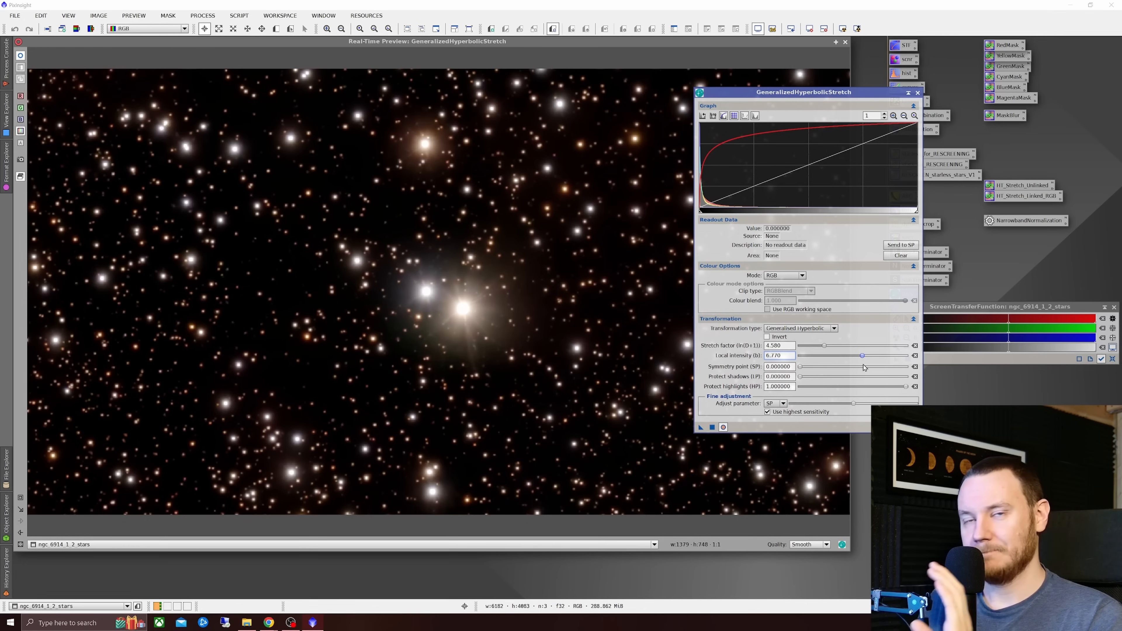
drag(864, 367, 836, 365)
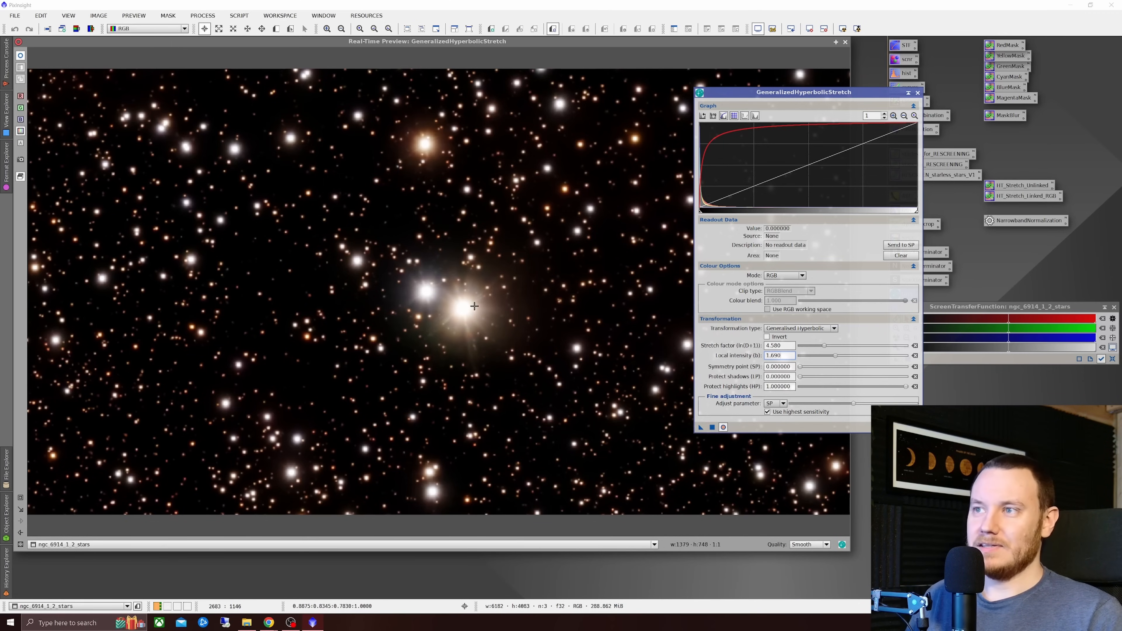
- Compare the bright star pair repeatedly with and without the hyperbolic stretch in the real-time preview
click(22, 57)
click(23, 57)
click(22, 57)
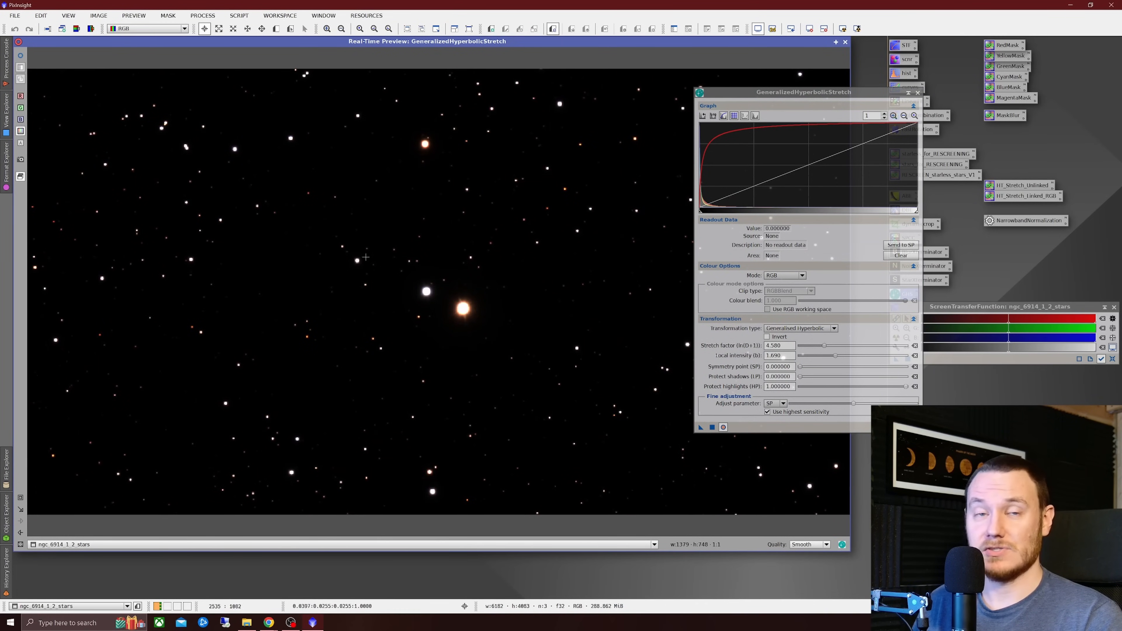
click(22, 57)
click(22, 57)
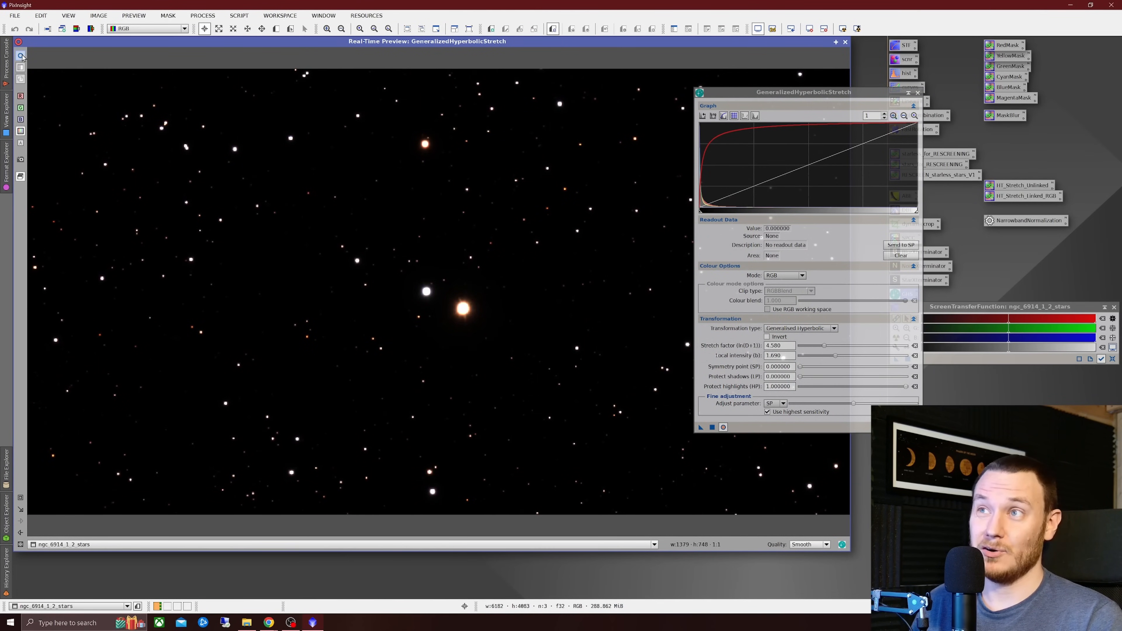
click(22, 57)
click(20, 56)
click(21, 56)
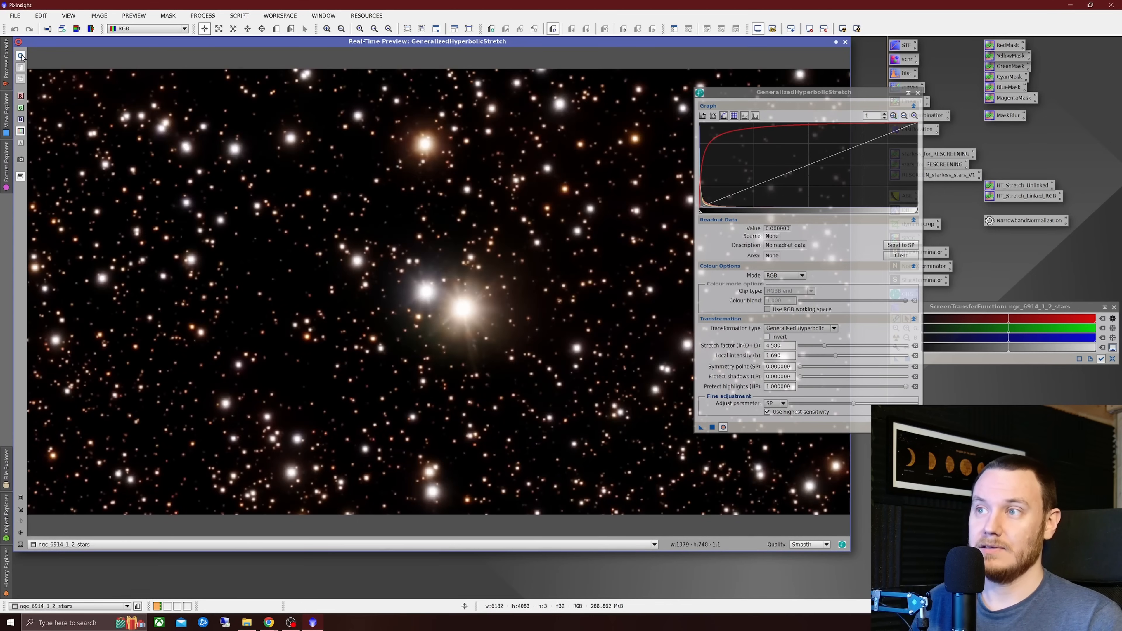
click(21, 56)
click(21, 56)
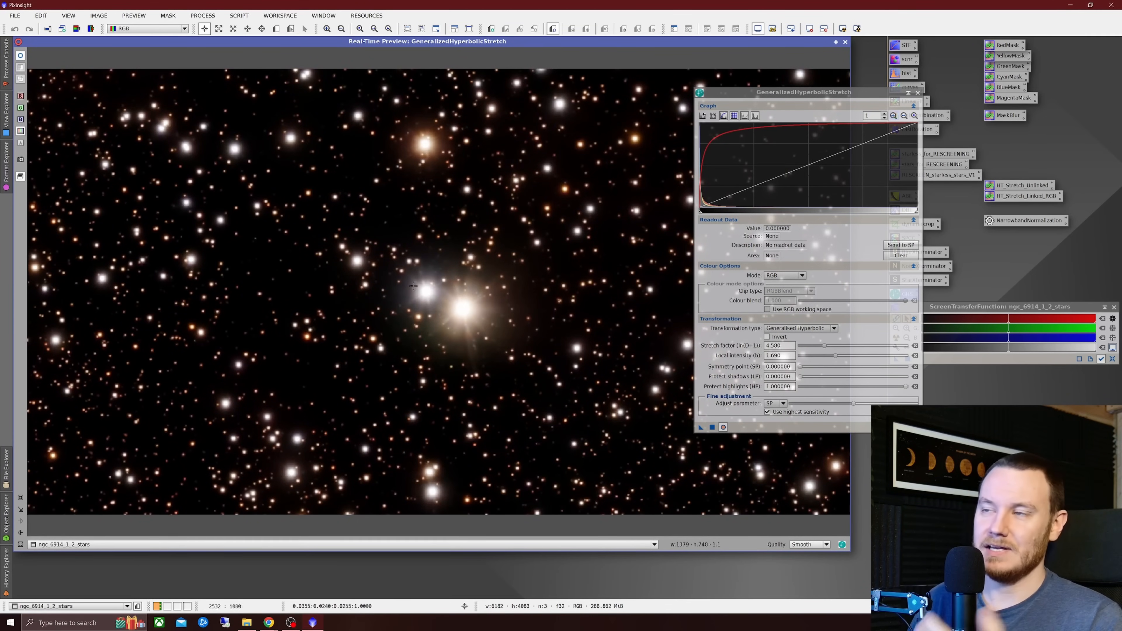
- Apply the hyperbolic stretch to the stars image and close the stretch tool and its real-time preview
click(712, 427)
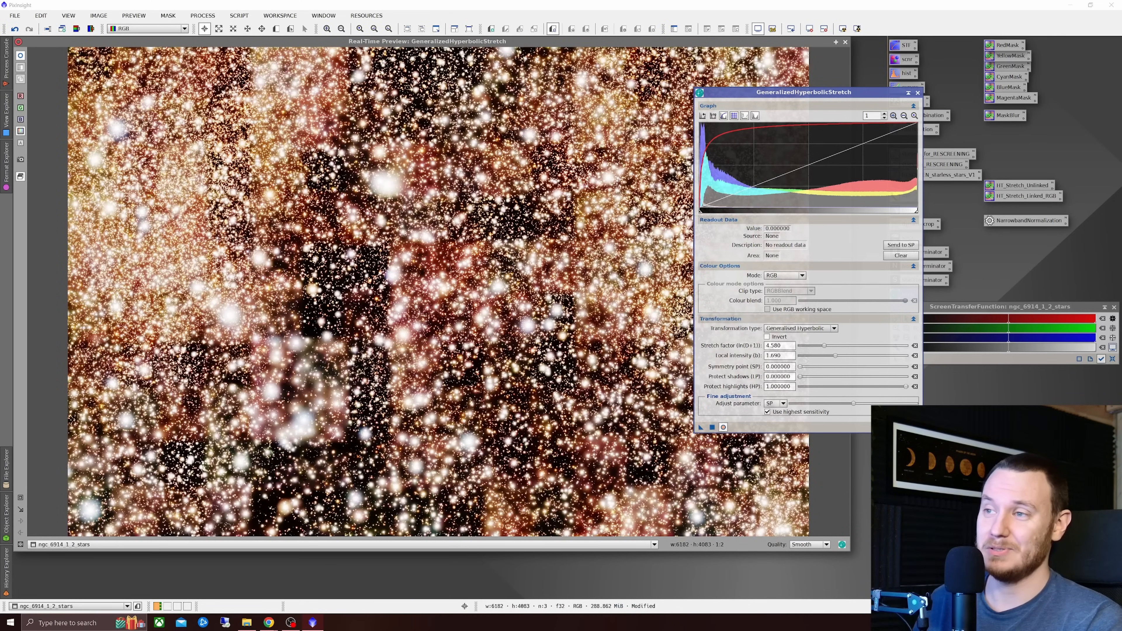
click(914, 427)
click(917, 92)
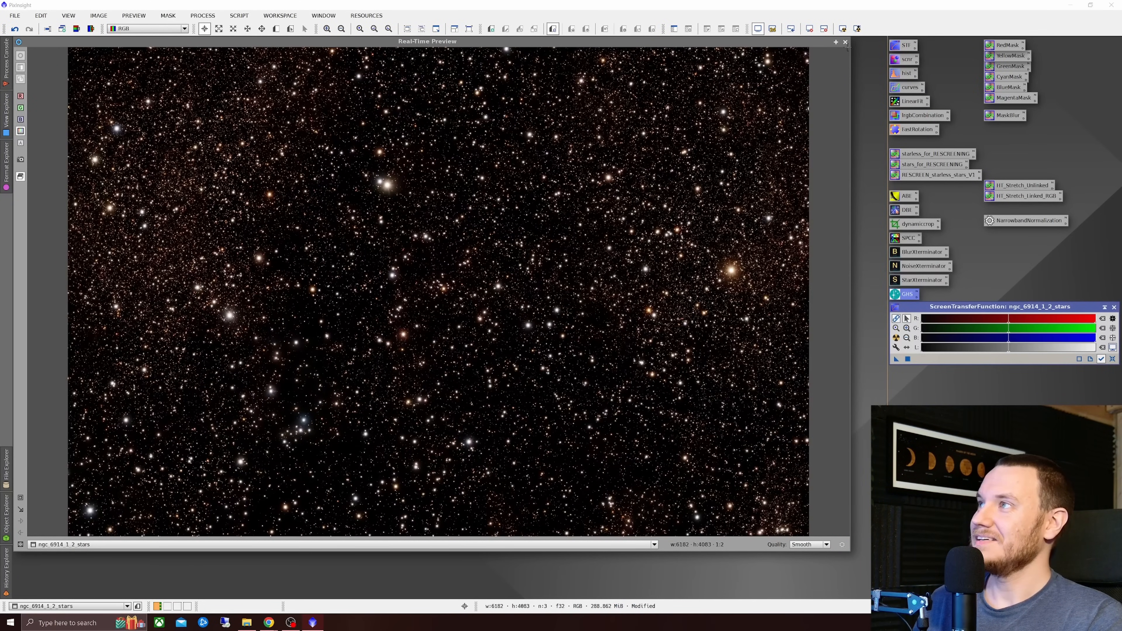
click(845, 42)
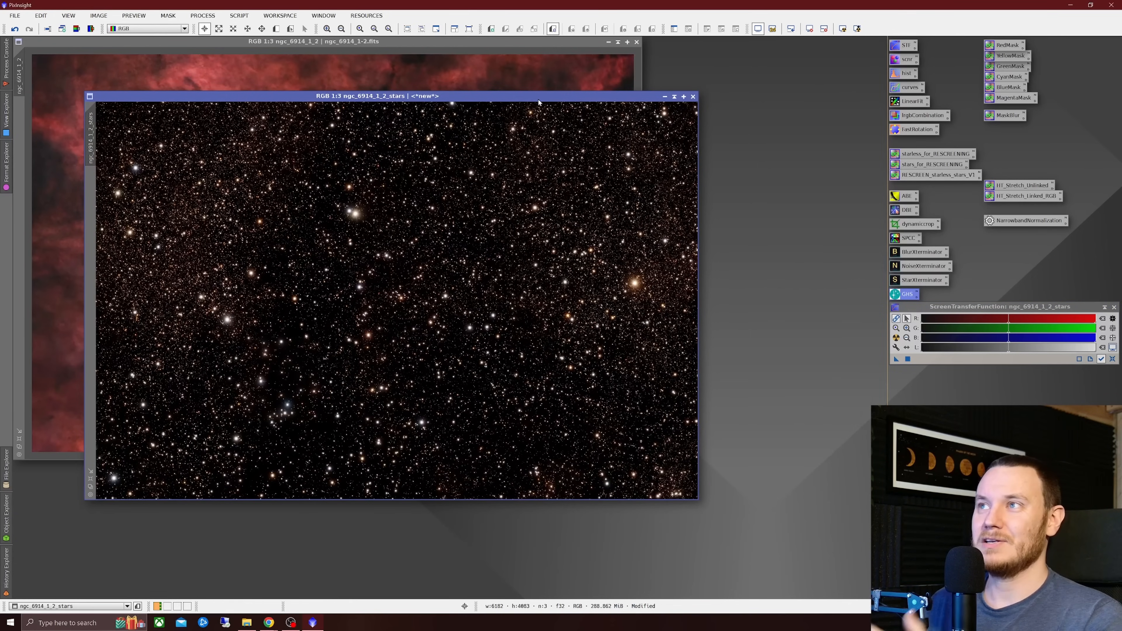
- Bring the starless nebula image in front of the stars image and create a clone of it
drag(538, 99, 583, 116)
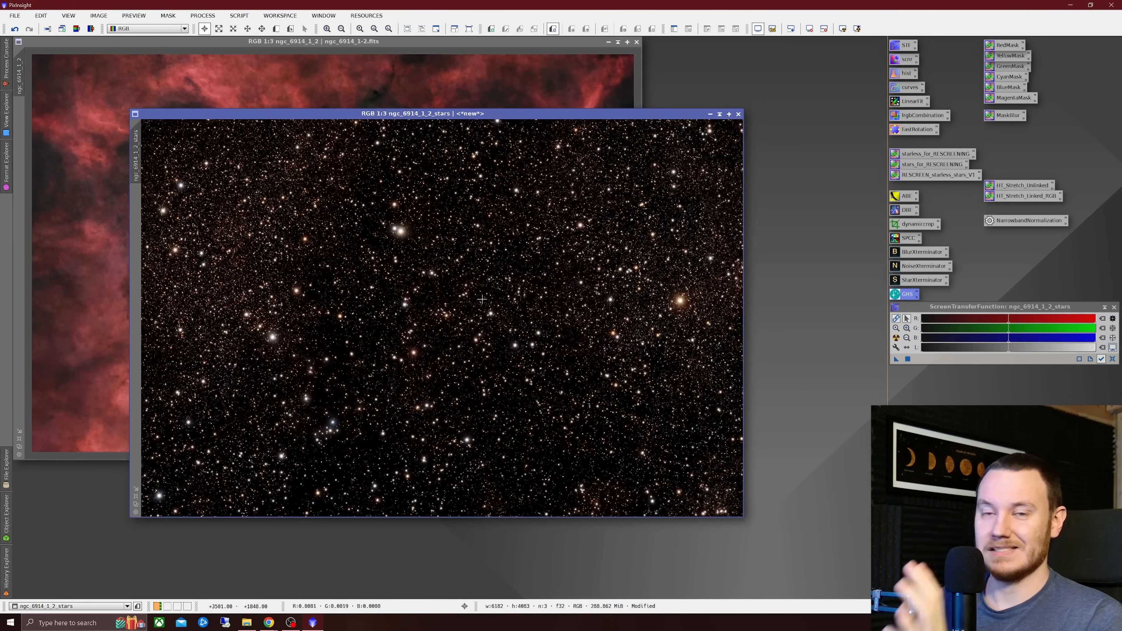
click(494, 85)
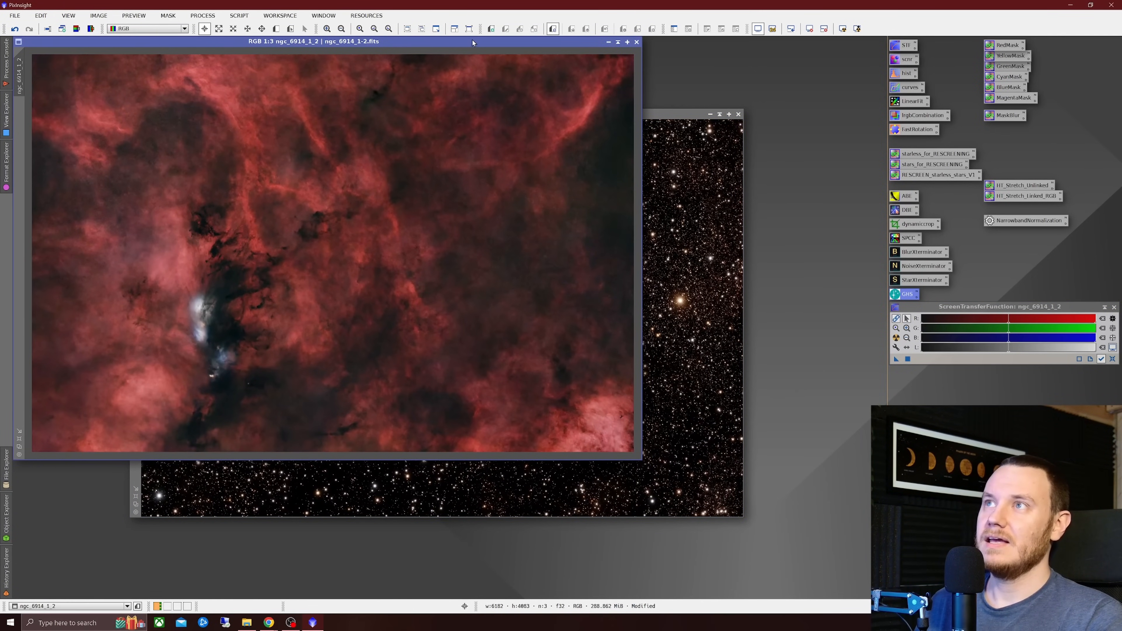
drag(472, 42, 542, 52)
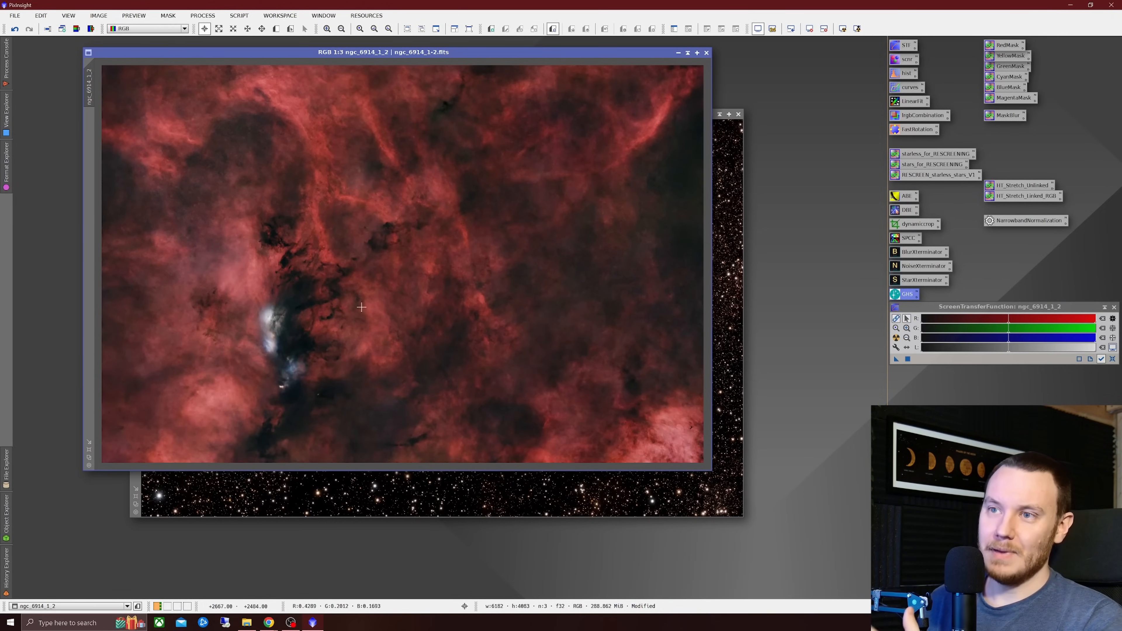
scroll(320, 329, up, 2)
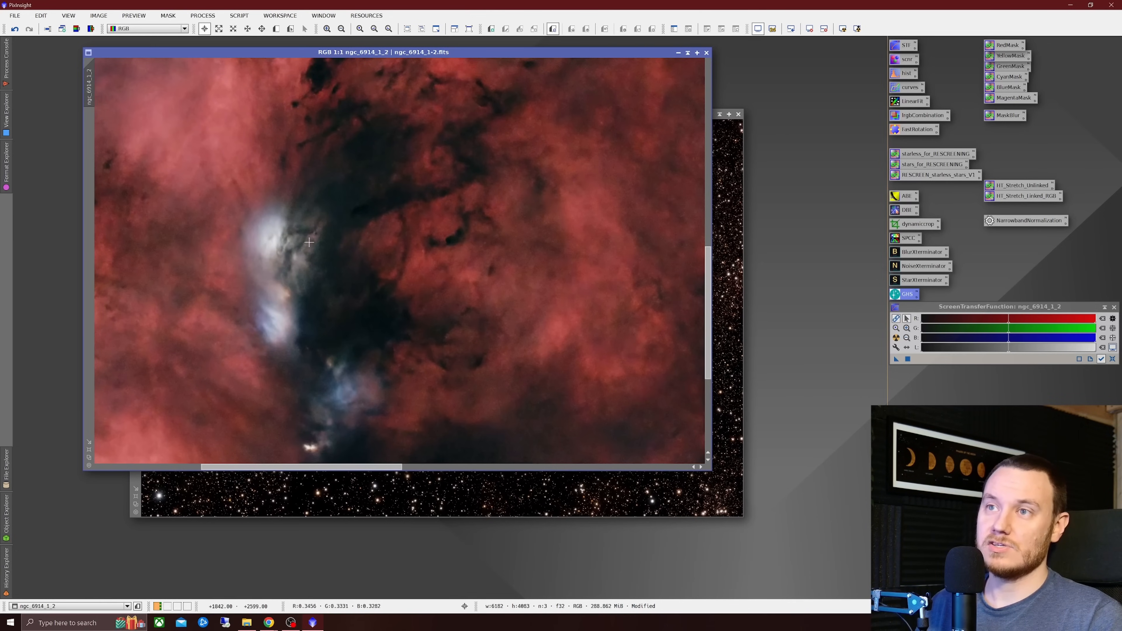
scroll(287, 354, down, 1)
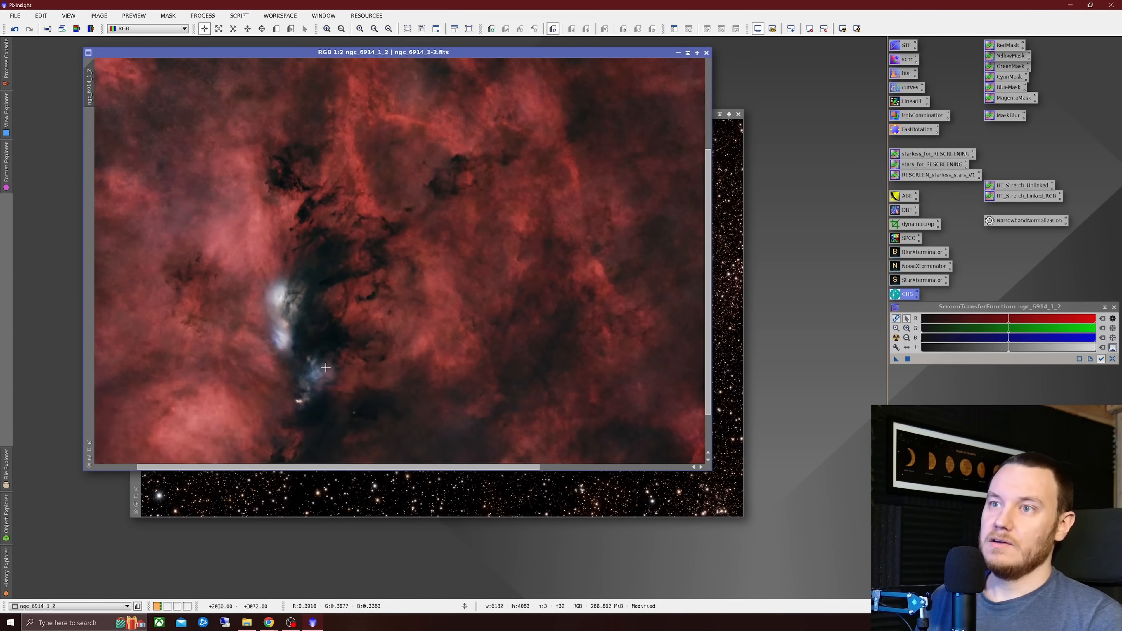
scroll(277, 344, down, 1)
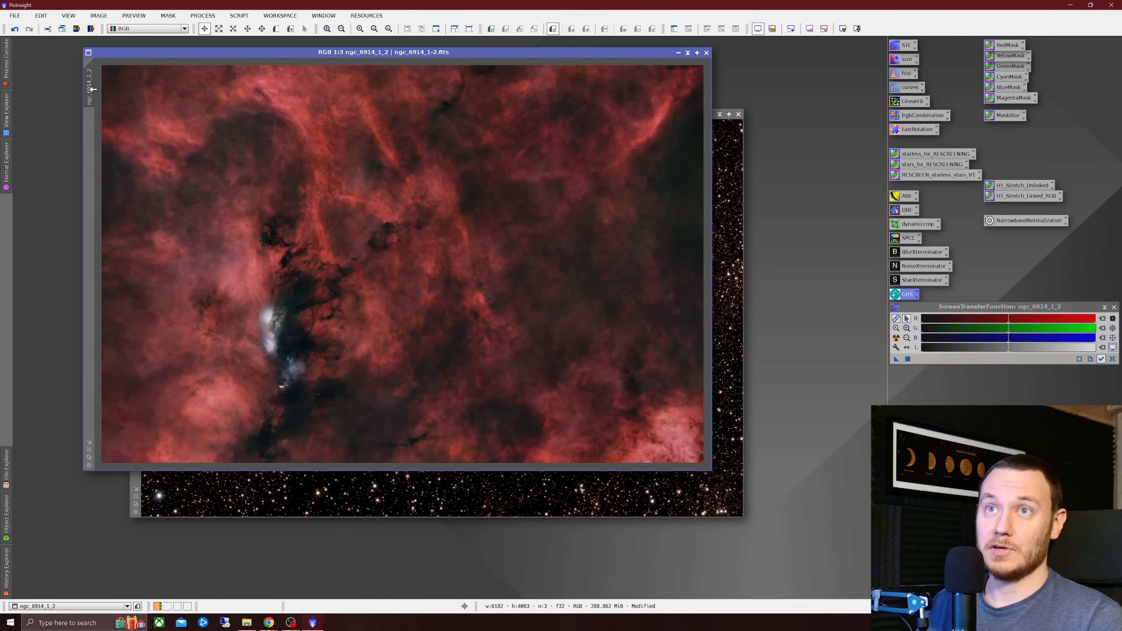
drag(89, 86, 172, 126)
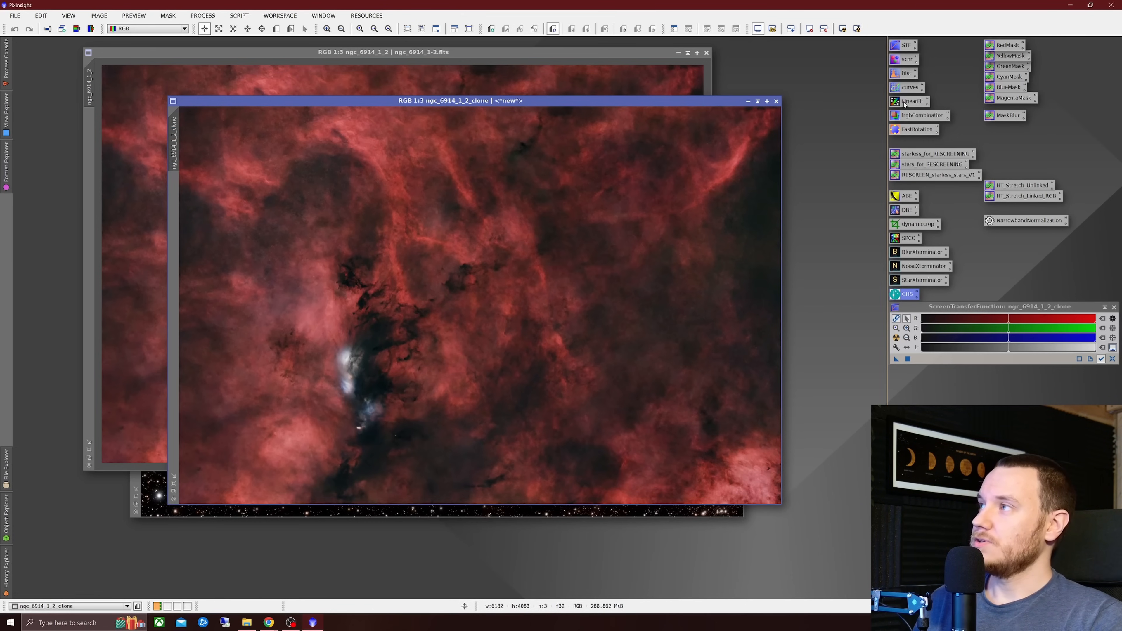
- Open CurvesTransformation with a real-time preview of the cloned starless image and place its window over the preview
double_click(907, 89)
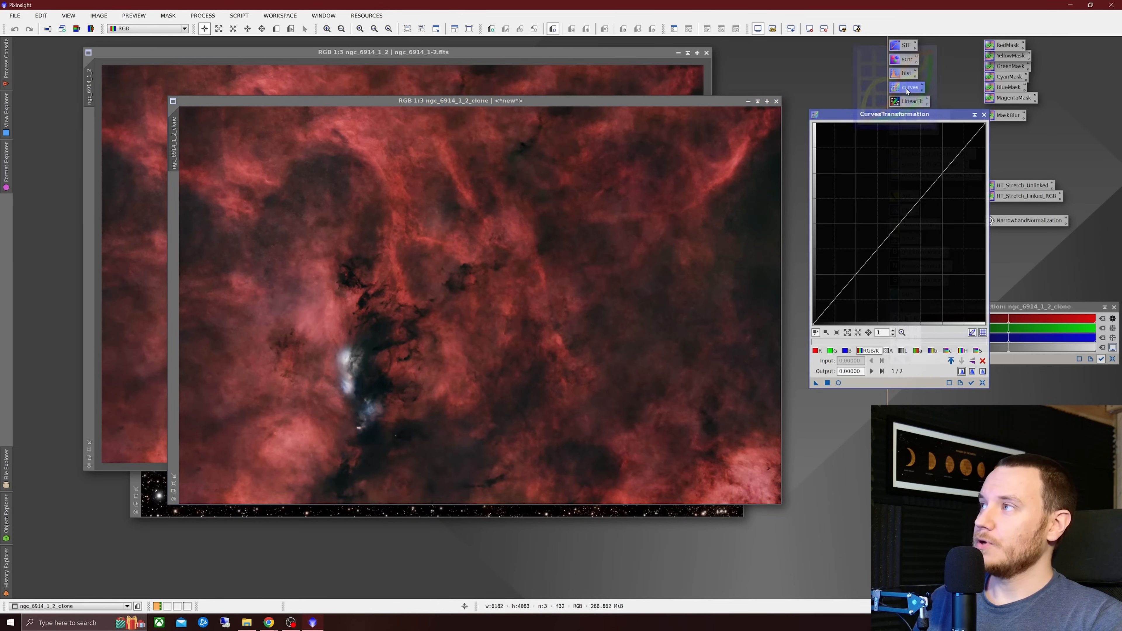
click(839, 382)
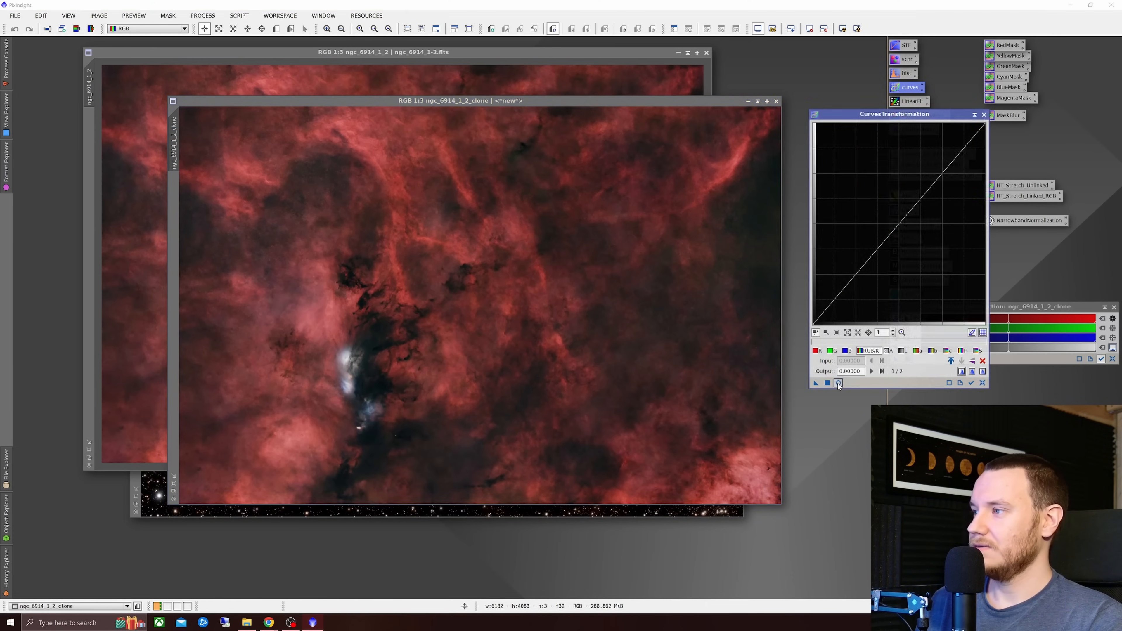
drag(892, 114, 707, 135)
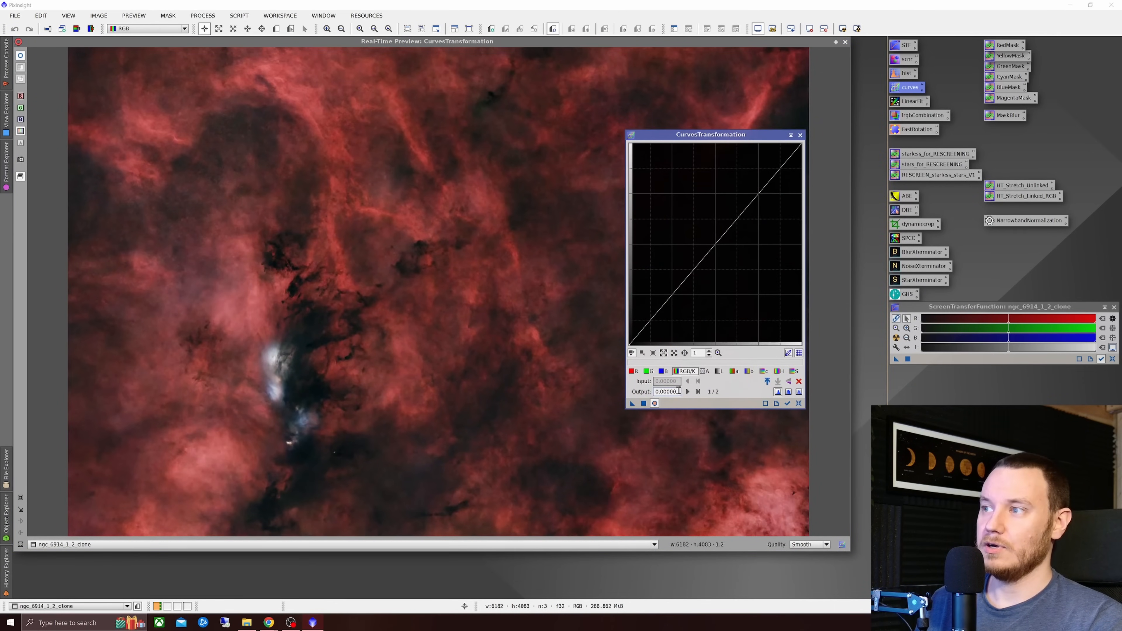
- Raise the midtones of the blue channel curve with a point at input 0.51014, output 0.79769
click(663, 371)
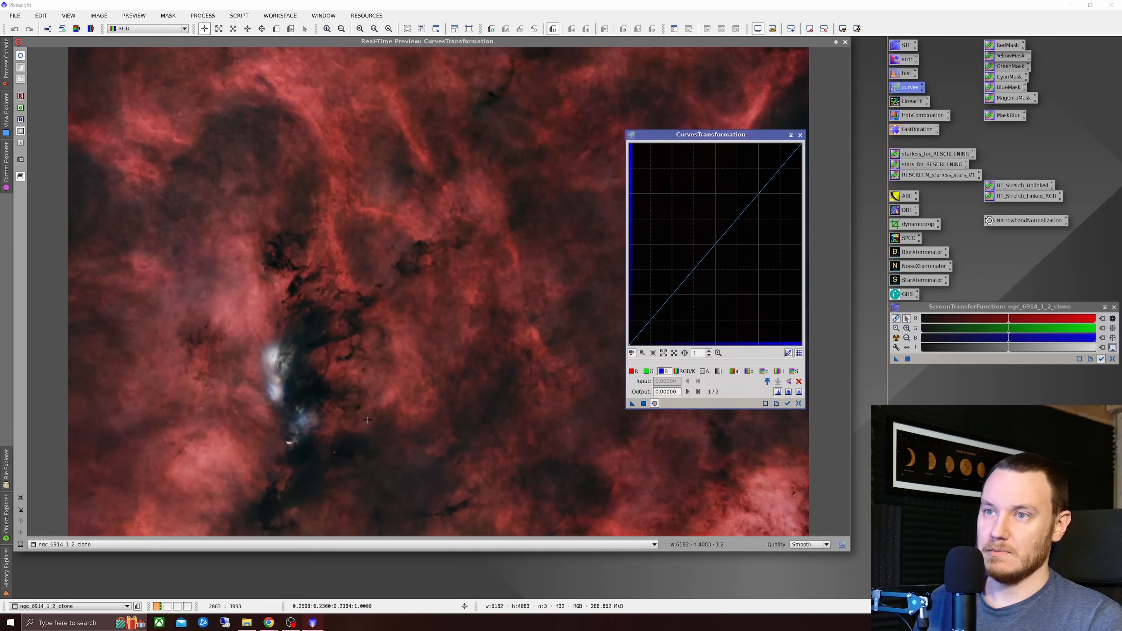
click(726, 214)
drag(726, 214, 719, 190)
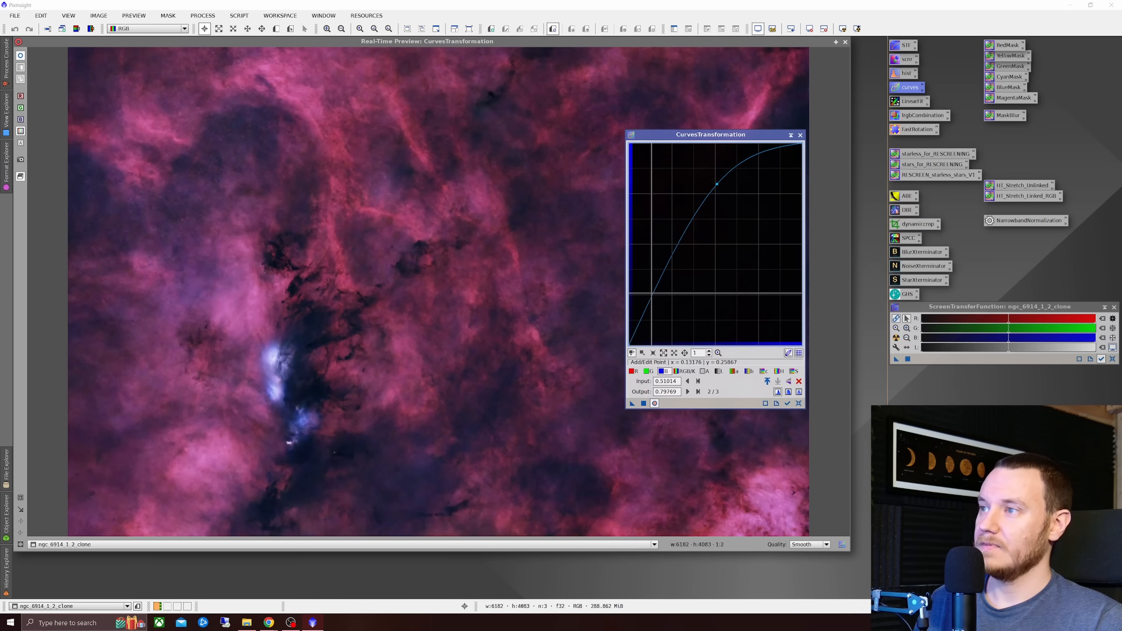
- Add a shadow point to the blue curve at input 0.12162, output 0.23555, and reposition the curves window
drag(656, 297, 660, 313)
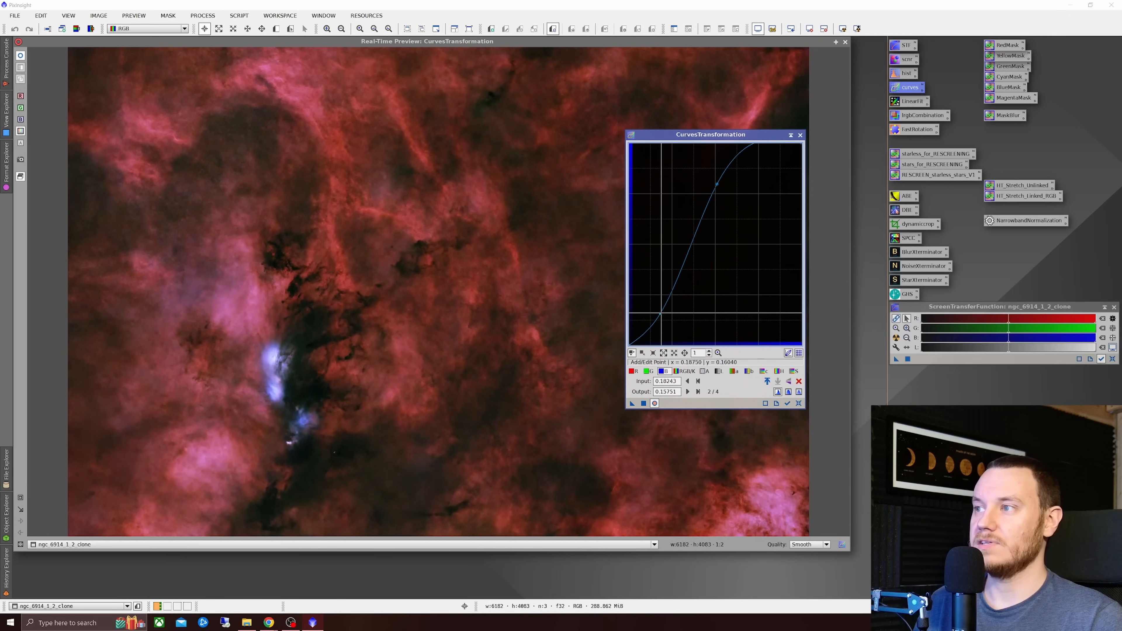
drag(660, 313, 649, 297)
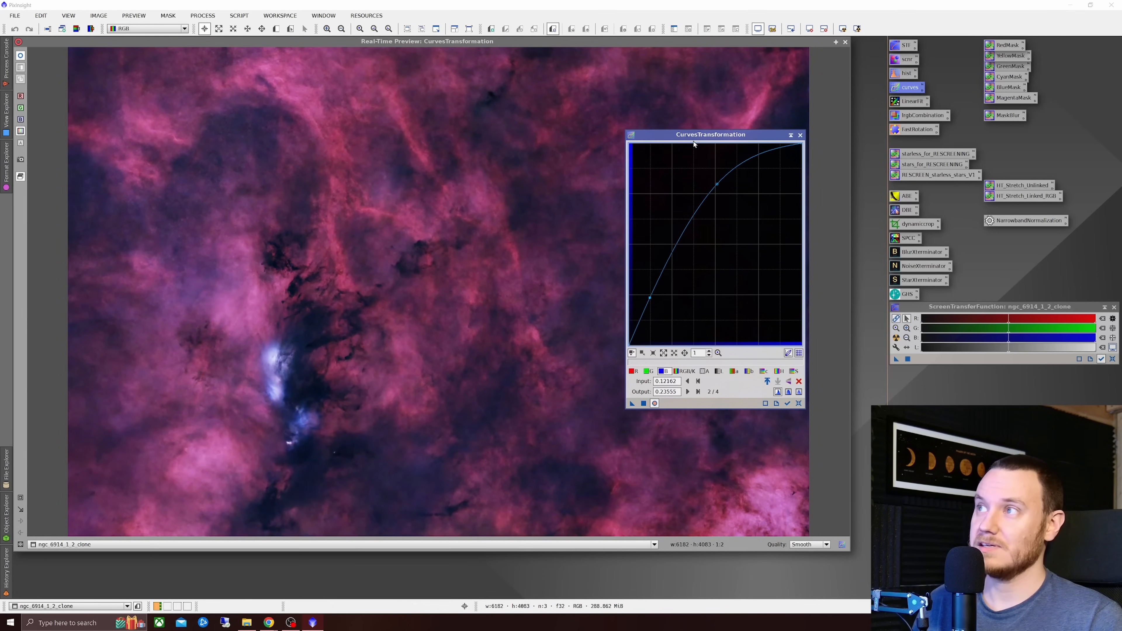
drag(694, 142, 776, 151)
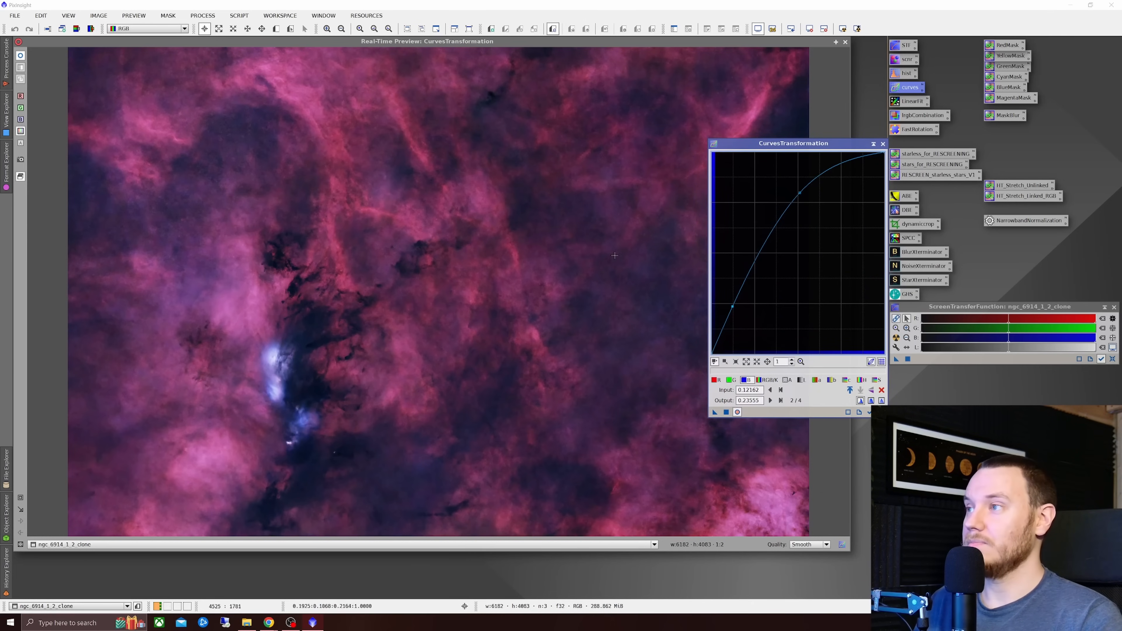
drag(759, 144, 635, 130)
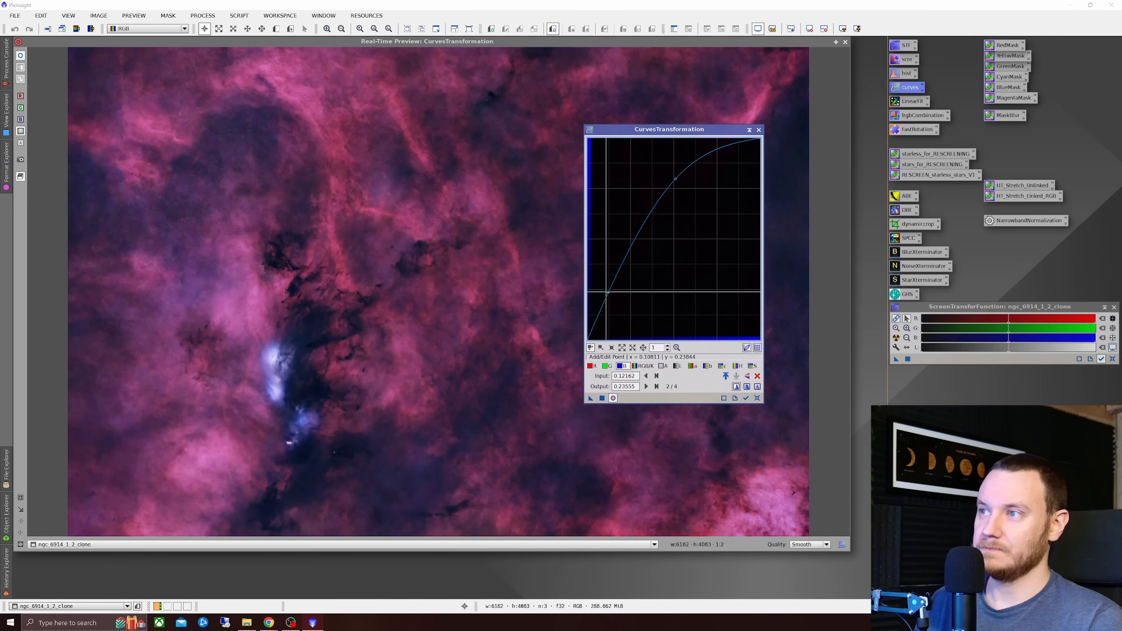
- Move the blue curve's shadow point to input 0.18074, output 0.16329, and add a saturation point at input 0.44088, output 0.60549
drag(608, 293, 618, 307)
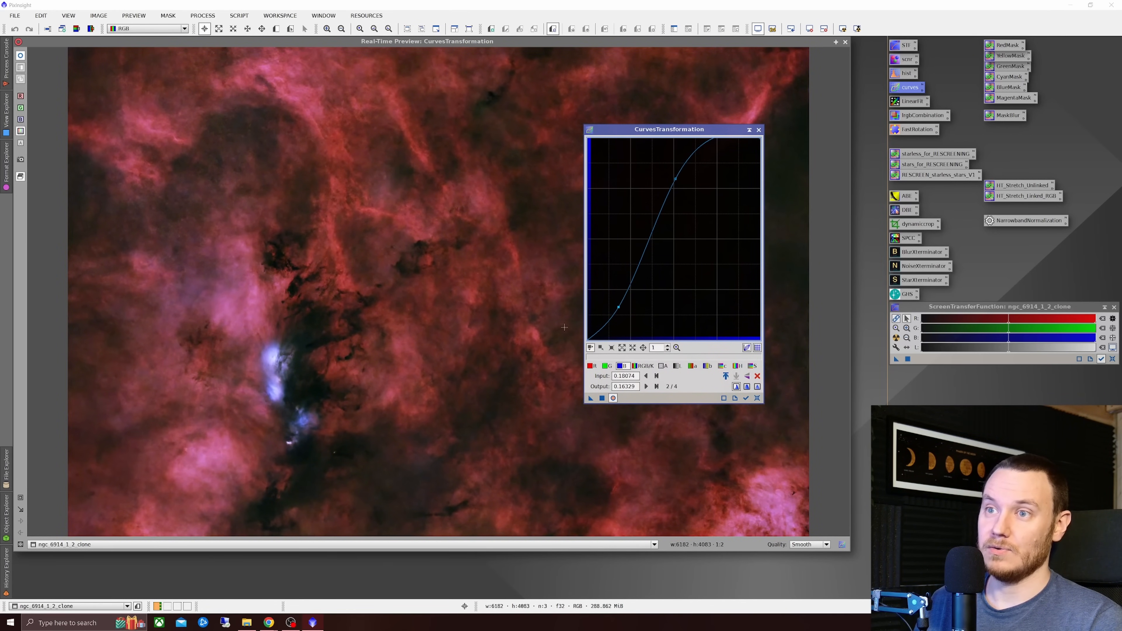
click(750, 366)
click(672, 241)
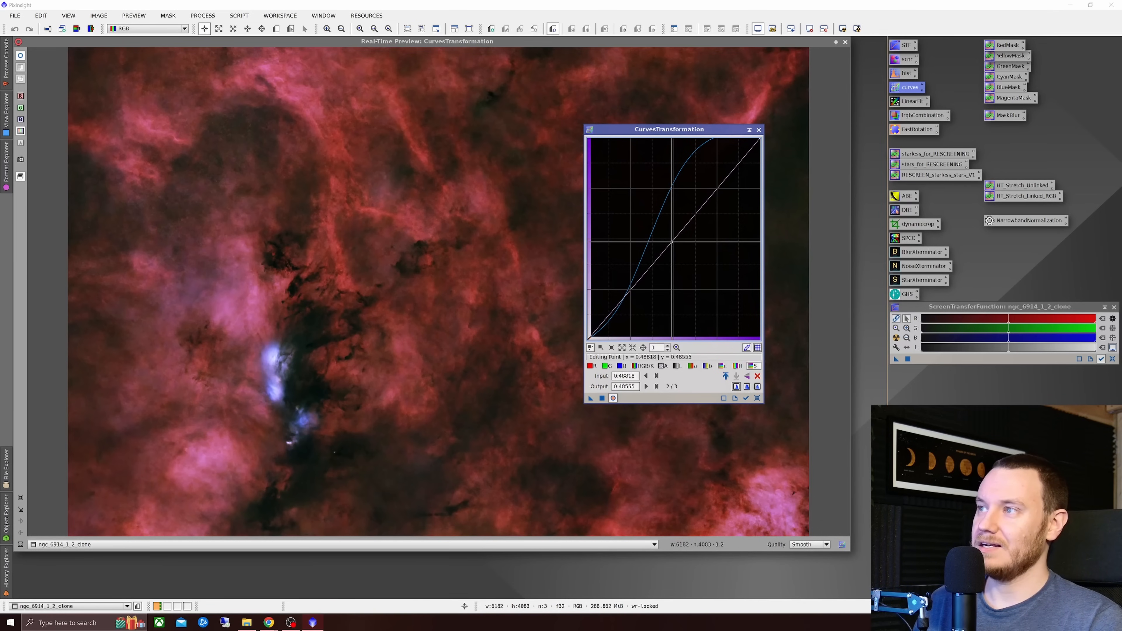
drag(671, 241, 663, 218)
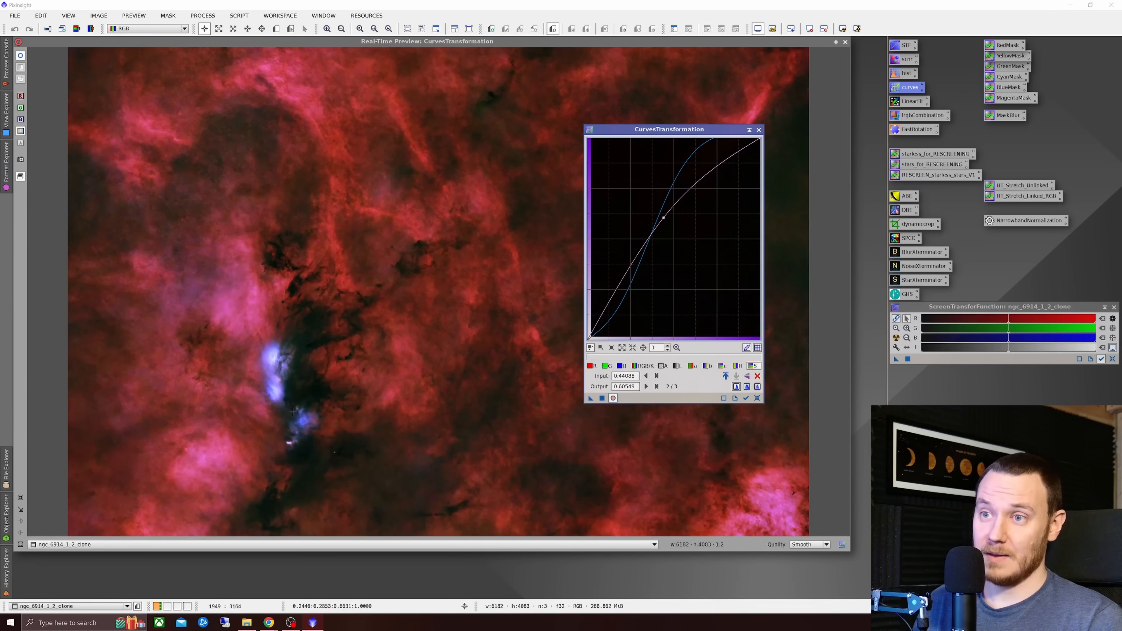
- Apply the curves to the cloned starless image, reset CurvesTransformation, and close it with its real-time preview
click(601, 398)
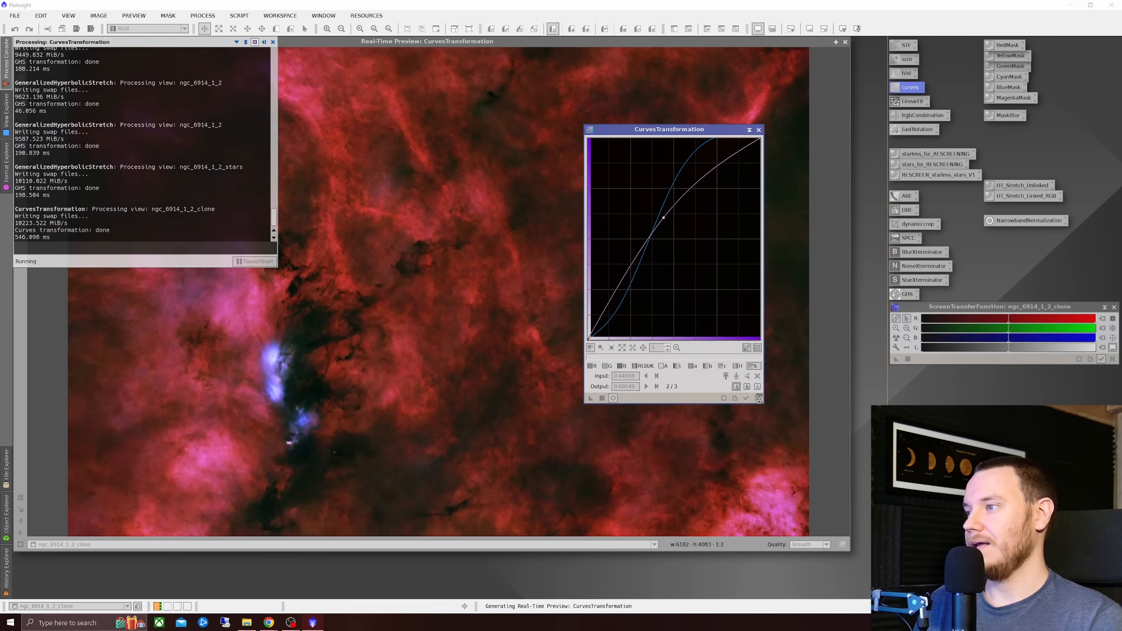
click(757, 398)
click(758, 130)
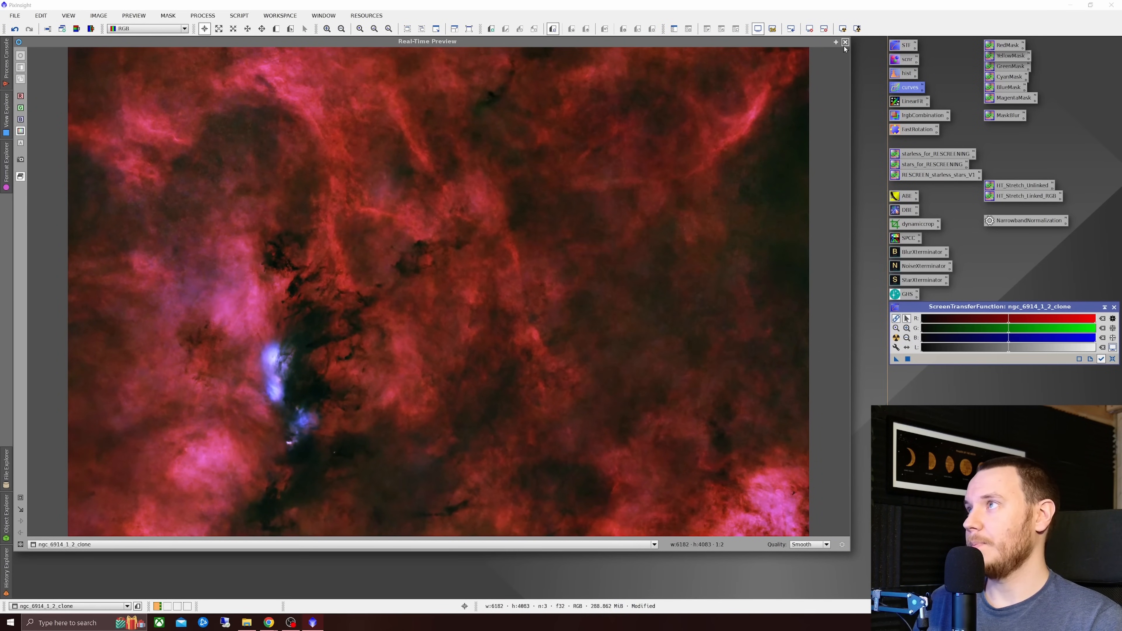
click(845, 43)
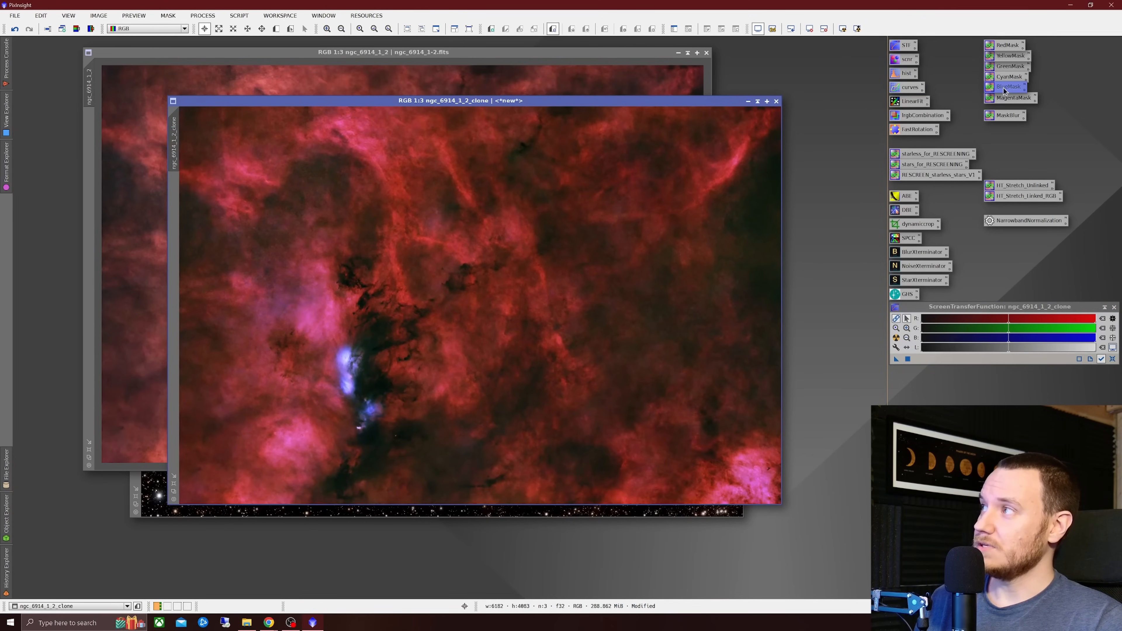
- Generate a BlueMask from the boosted clone, discard the clone without saving, and move the mask window clear of the starless image
mouse_move(1023, 86)
mouse_down()
mouse_move(464, 289)
mouse_move(387, 341)
mouse_up()
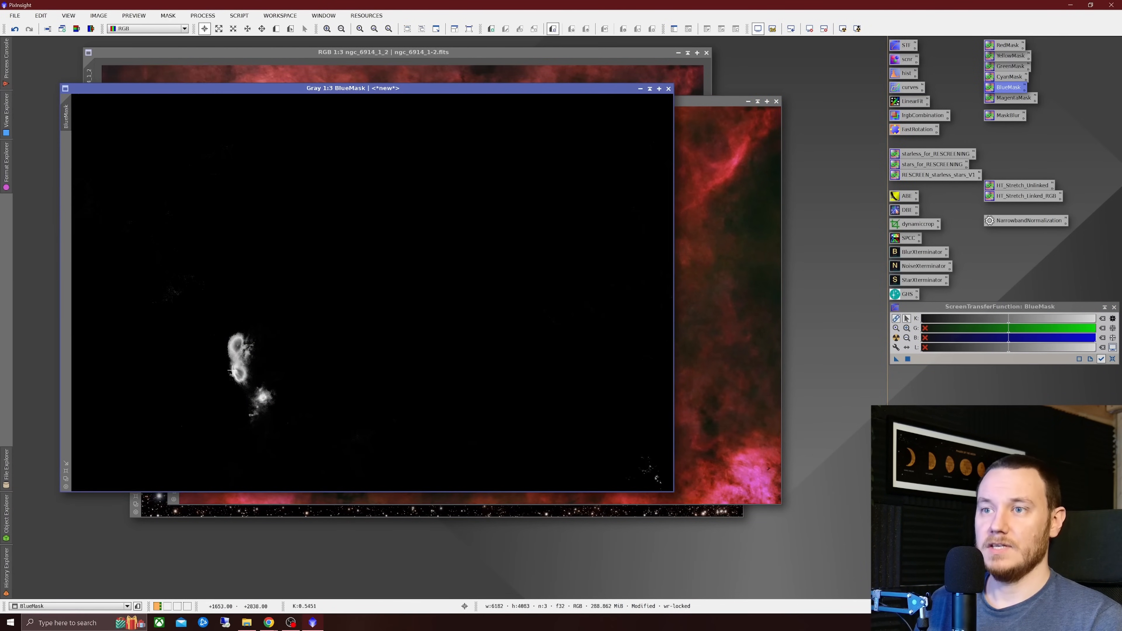
mouse_move(475, 88)
mouse_down()
mouse_move(608, 110)
mouse_move(618, 148)
mouse_up()
click(776, 102)
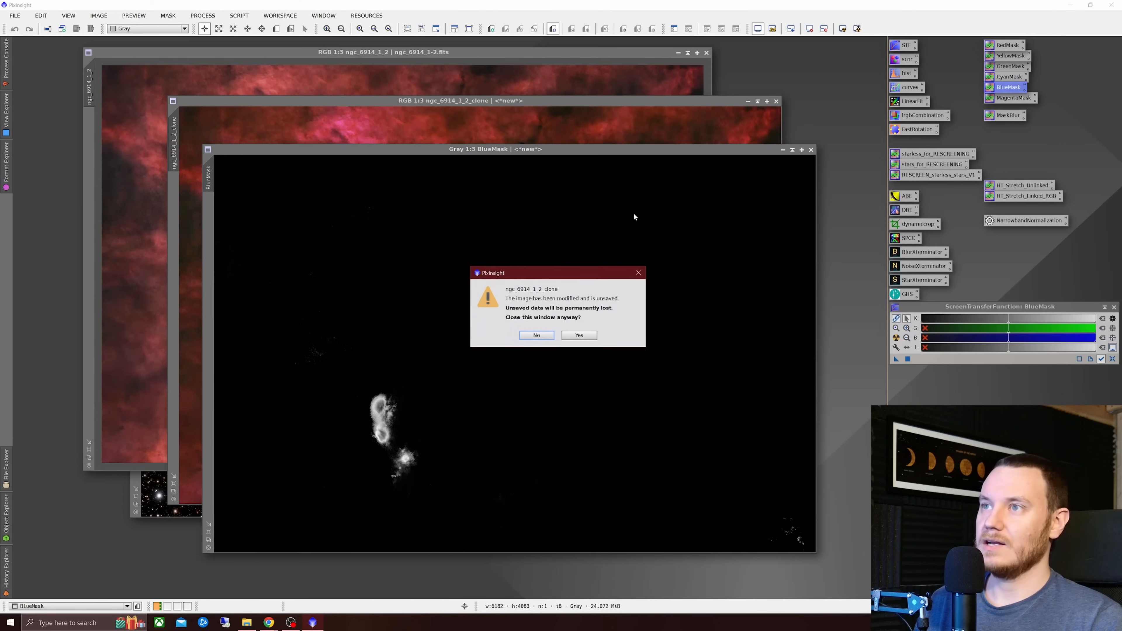
click(577, 334)
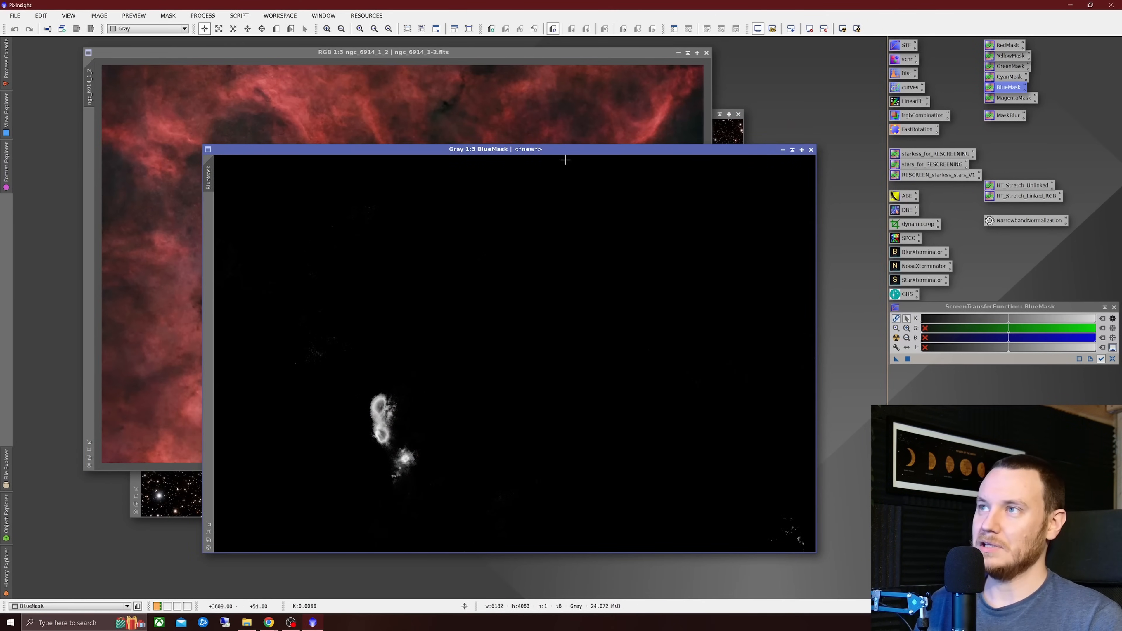
drag(573, 150, 611, 109)
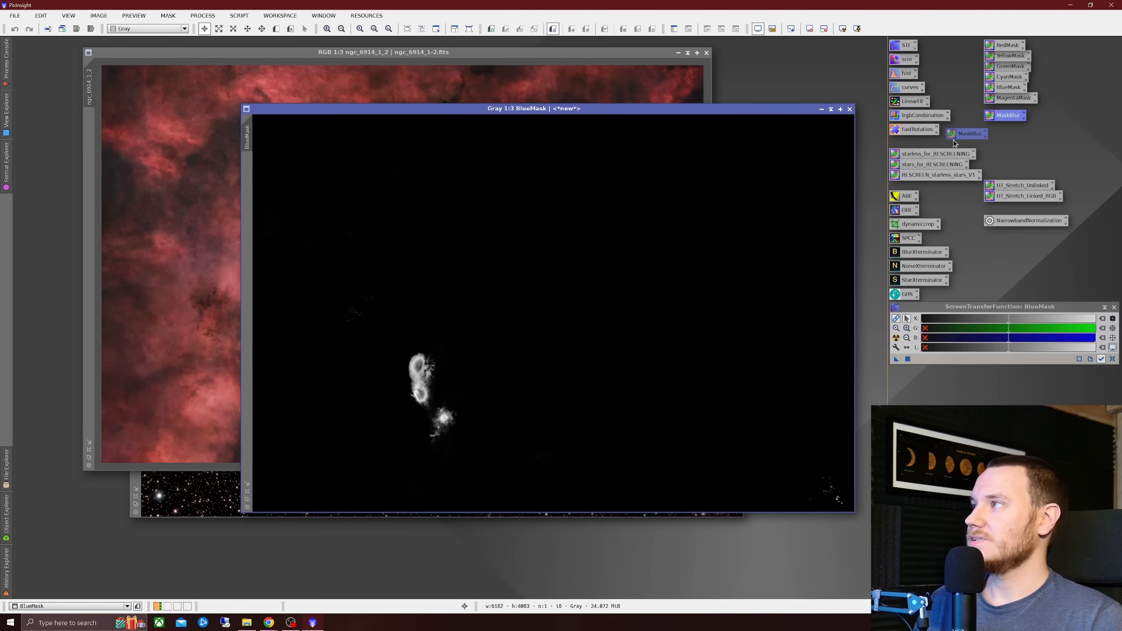
- Soften the blue mask with repeated MaskBlur applications and inspect its blurred edges up close
drag(952, 140, 760, 240)
drag(1006, 119, 561, 301)
drag(1002, 114, 443, 347)
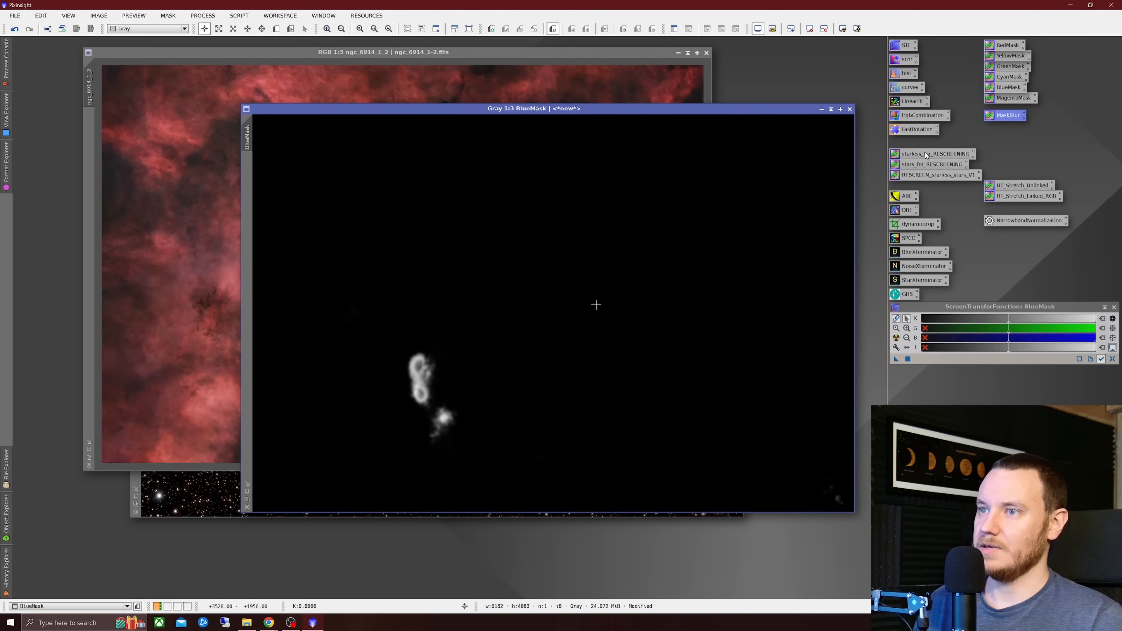
drag(988, 119, 486, 330)
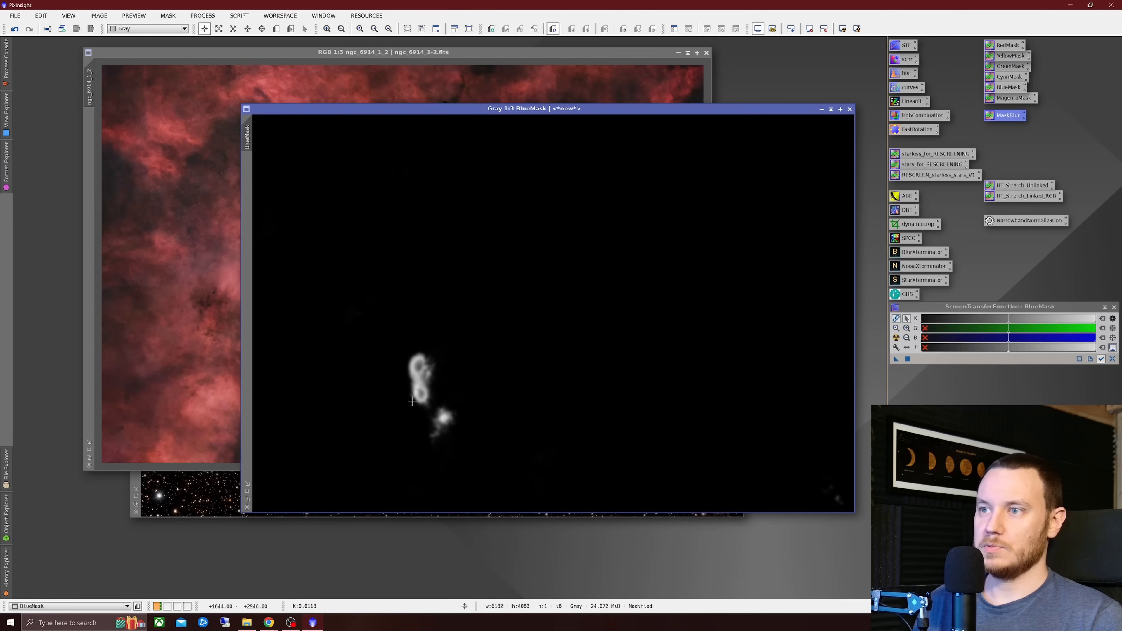
scroll(432, 380, up, 2)
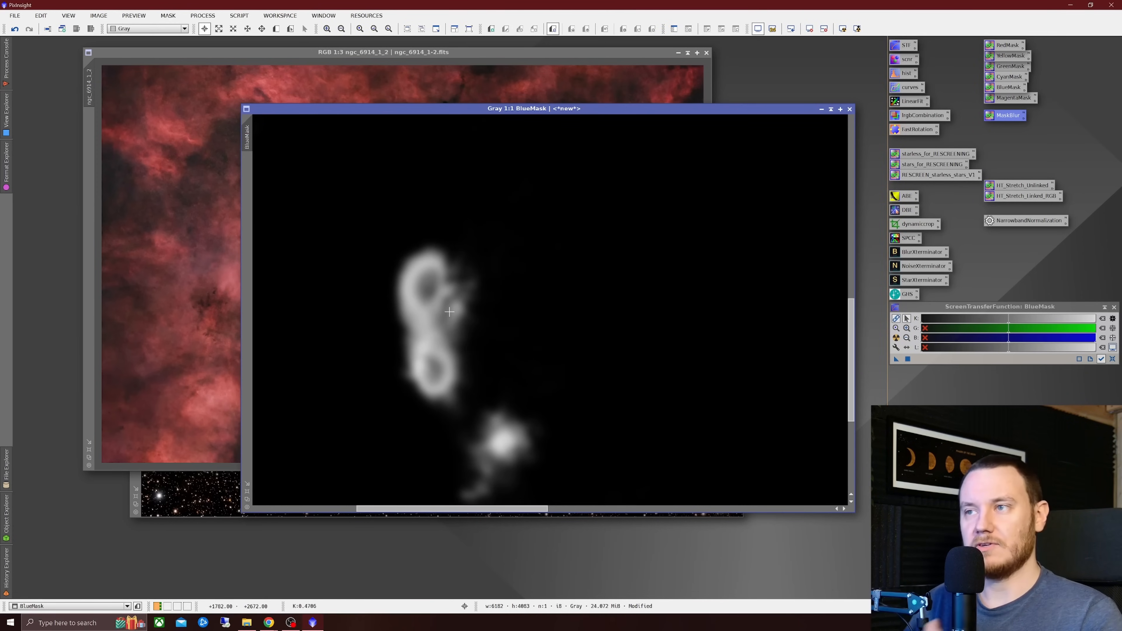
scroll(449, 312, down, 5)
scroll(449, 312, up, 3)
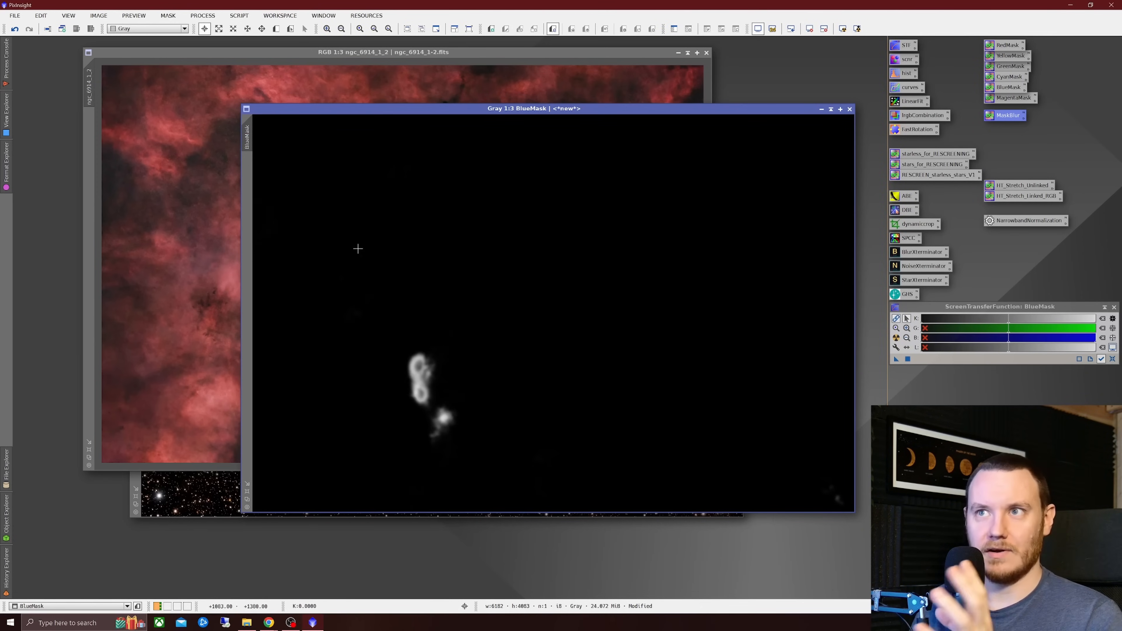
- Apply the blue mask to the original starless image and open CurvesTransformation with a real-time preview of it
drag(234, 145, 90, 127)
click(339, 66)
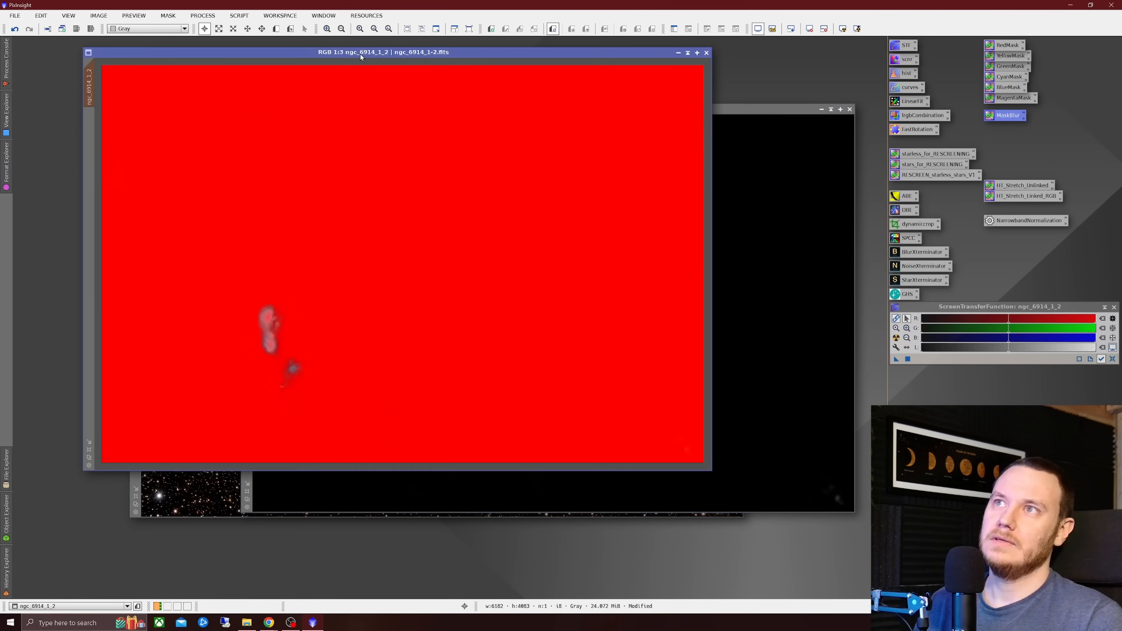
double_click(903, 89)
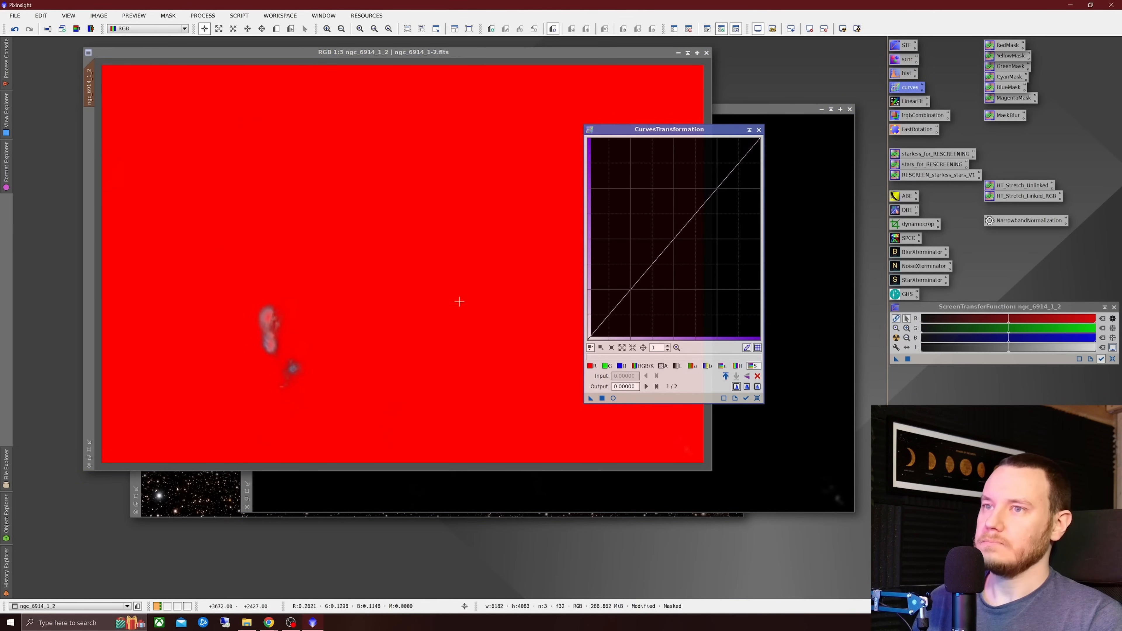
click(612, 398)
- Raise the masked area's blue curve at input 0.42905, output 0.61705, and green curve at input 0.45777, output 0.55780
click(621, 366)
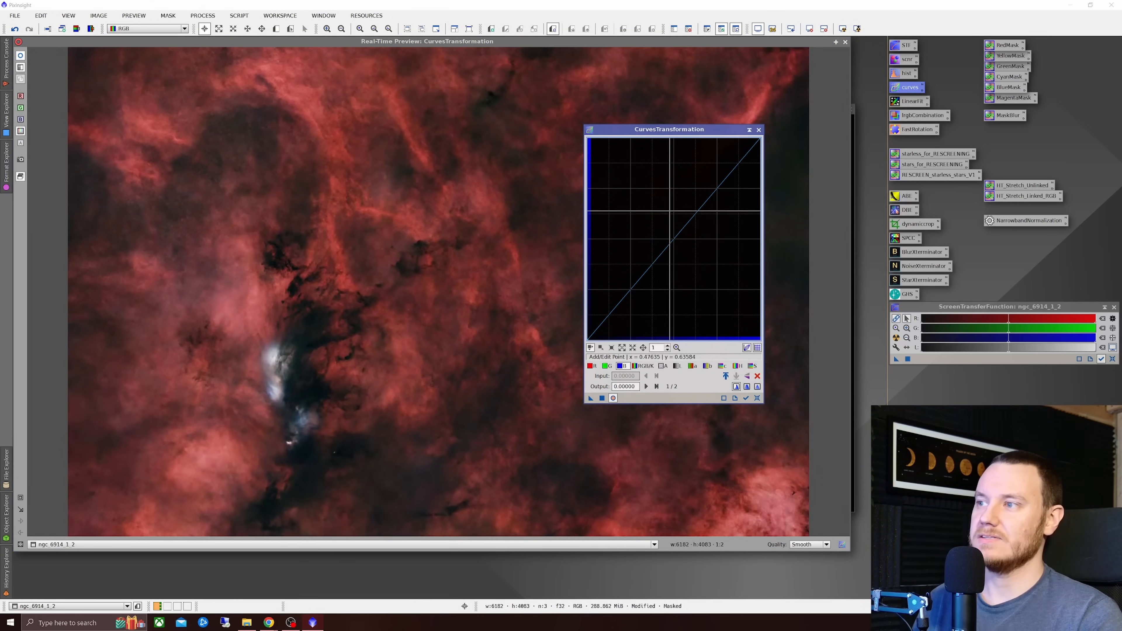
drag(673, 241, 661, 215)
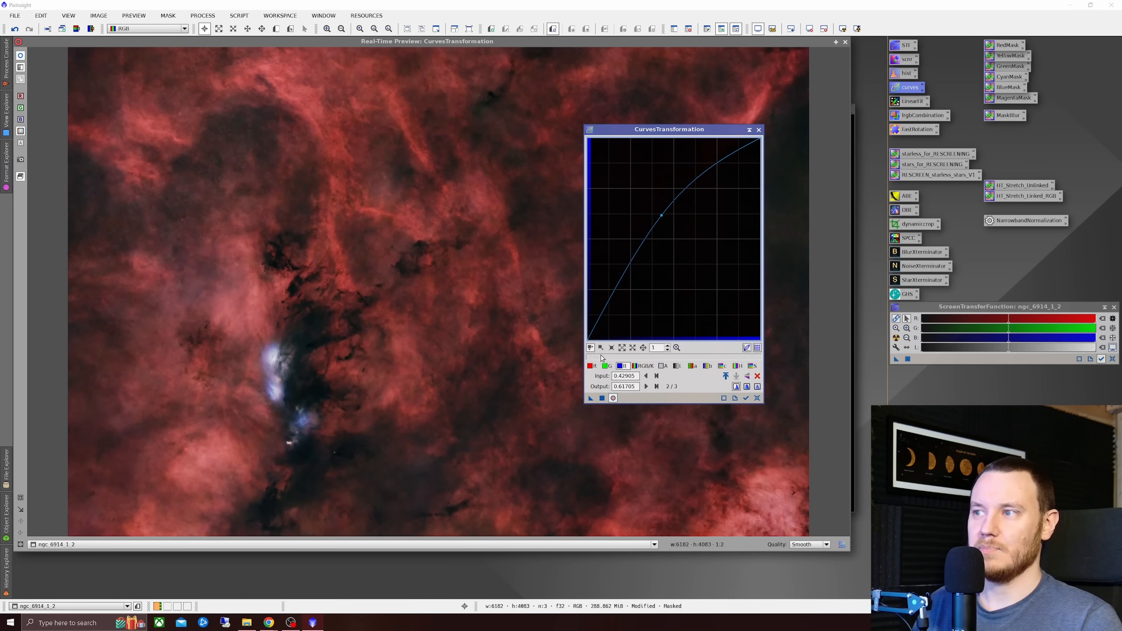
click(608, 365)
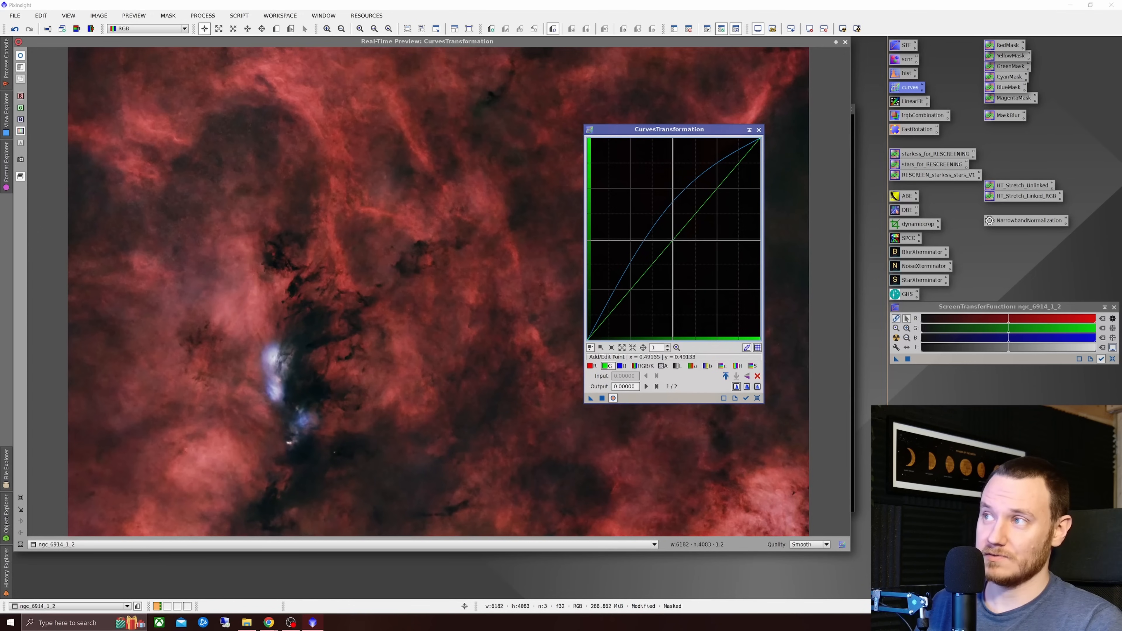
drag(668, 244, 667, 227)
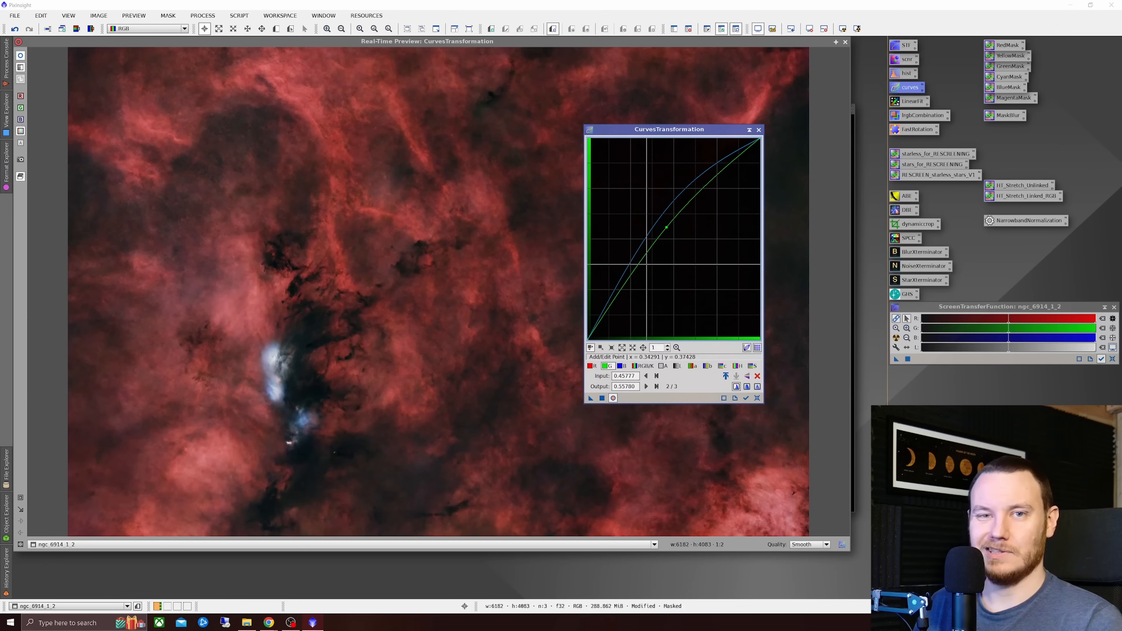
- Apply the blue and green curves to the masked starless image, reset CurvesTransformation, and close it with its preview
click(621, 365)
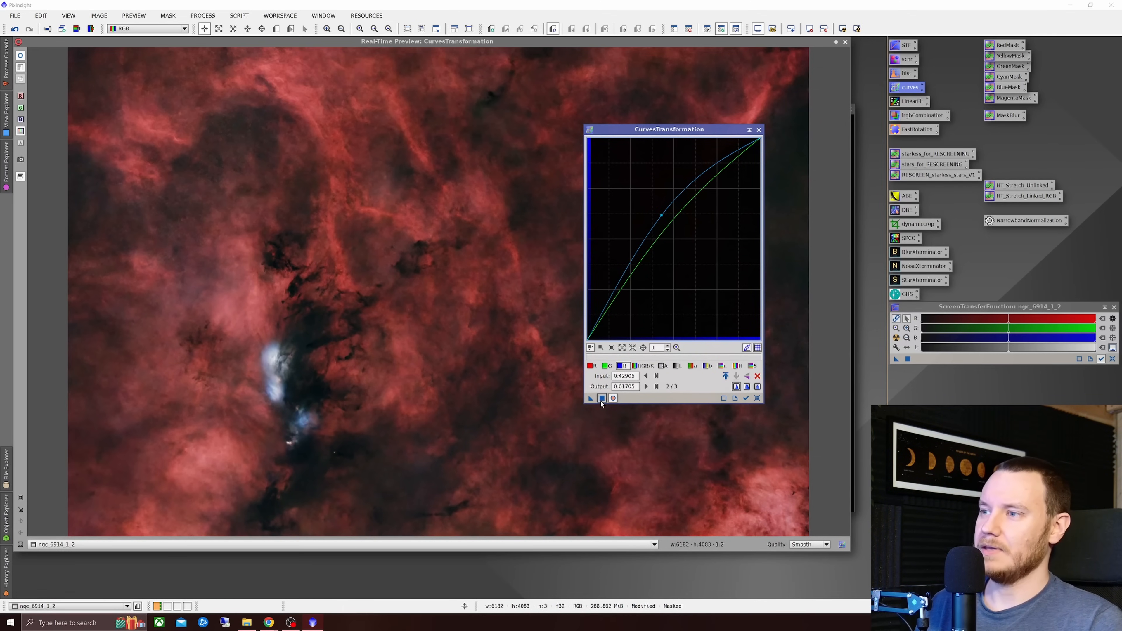
click(757, 398)
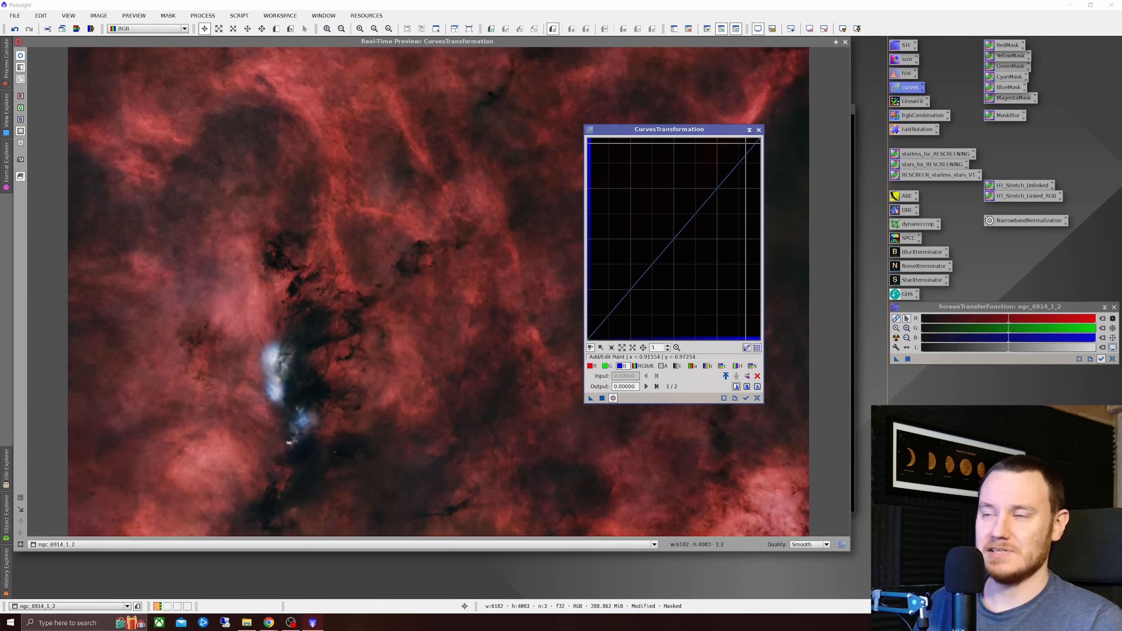
click(758, 129)
click(845, 41)
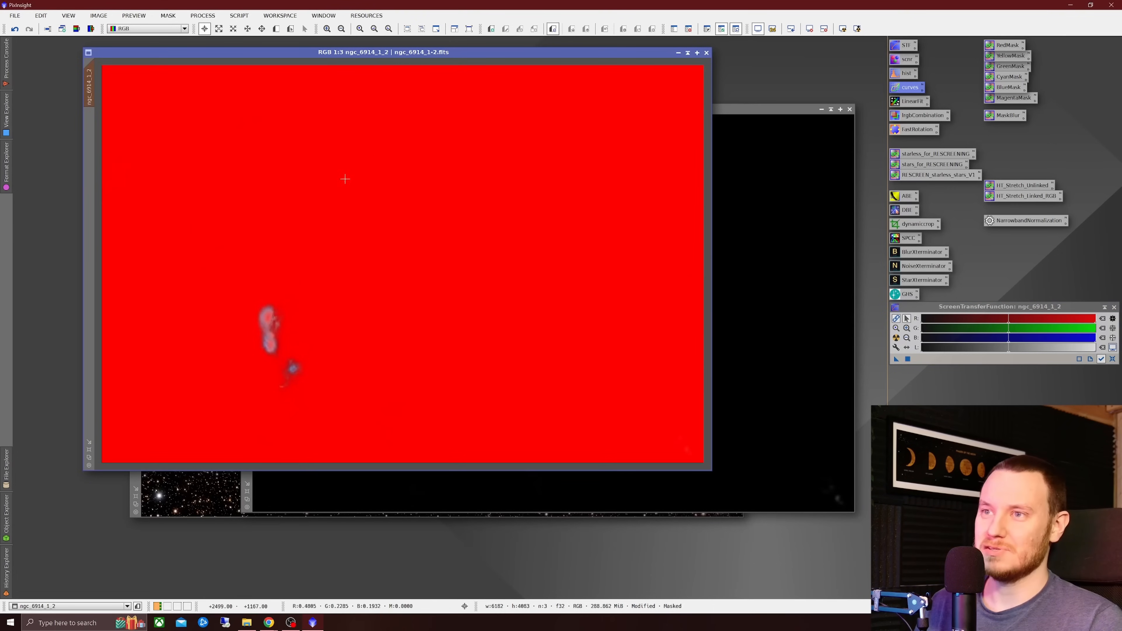
- Close the BlueMask image without saving to remove the mask from the starless image
click(802, 113)
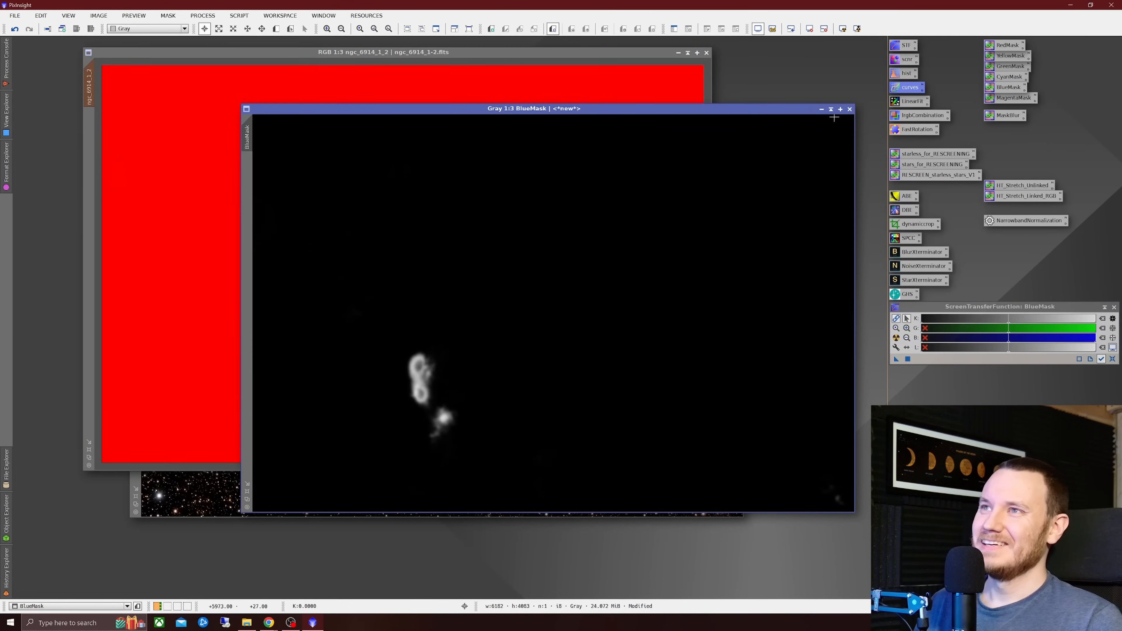
click(849, 109)
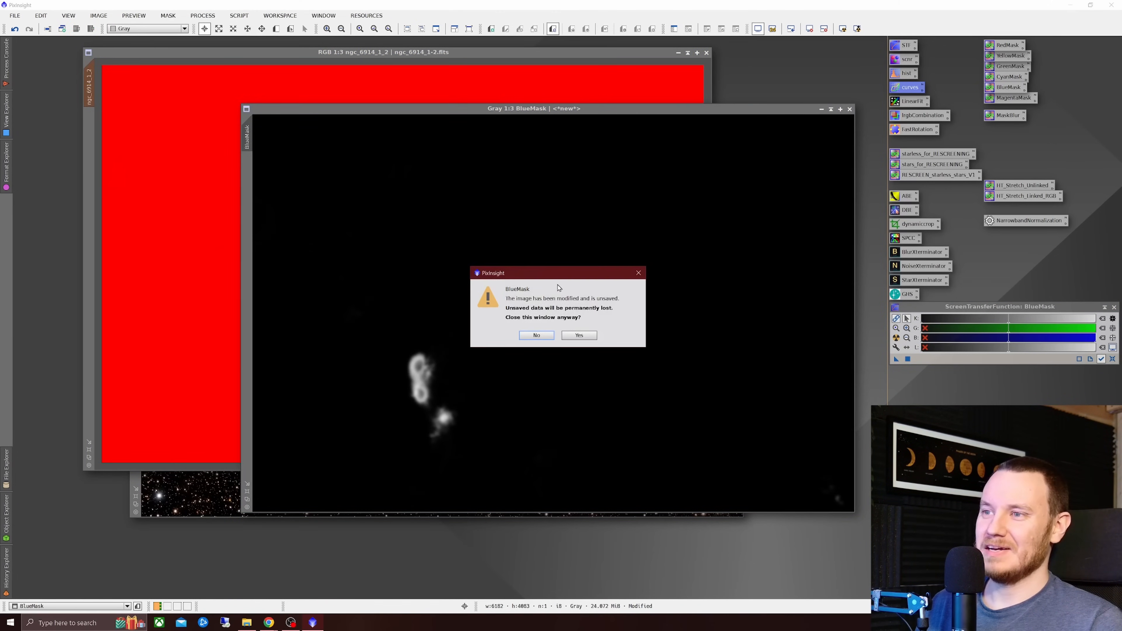
click(580, 335)
click(587, 338)
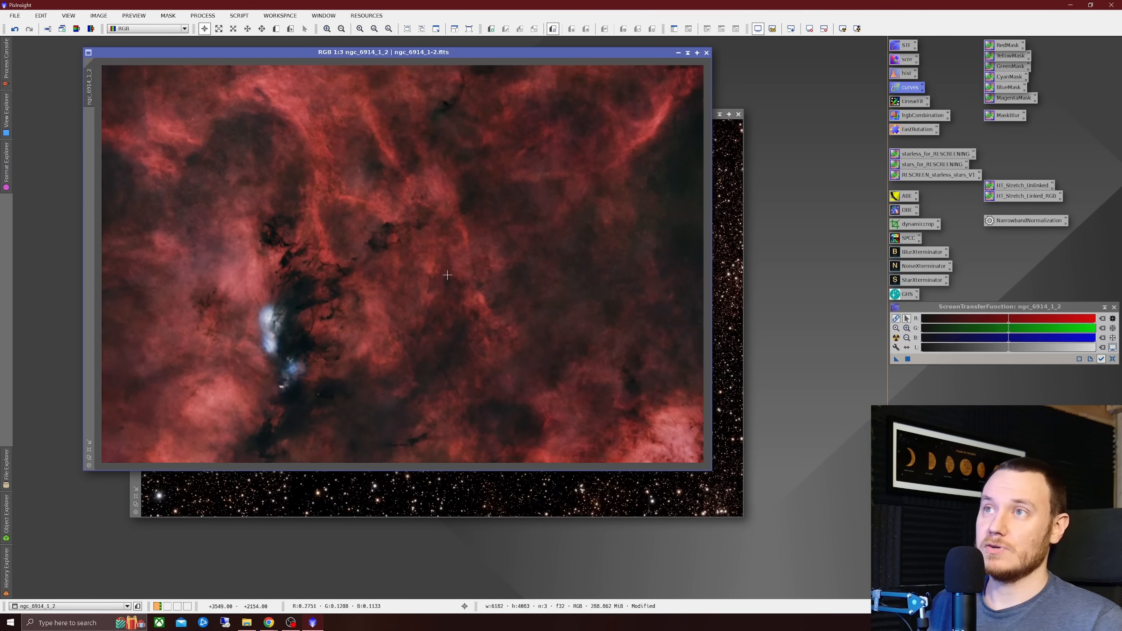
- Preview a contrast curve on the starless image, with RGB/K points at input 0.61149, output 0.64451 and input 0.20439, output 0.18786
double_click(907, 87)
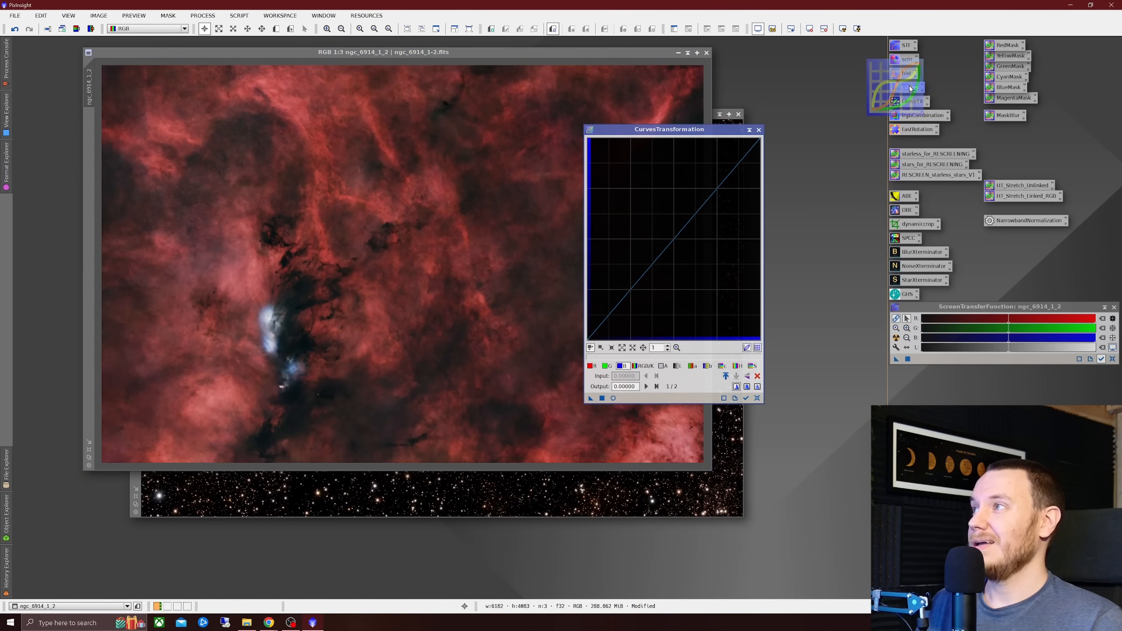
click(614, 398)
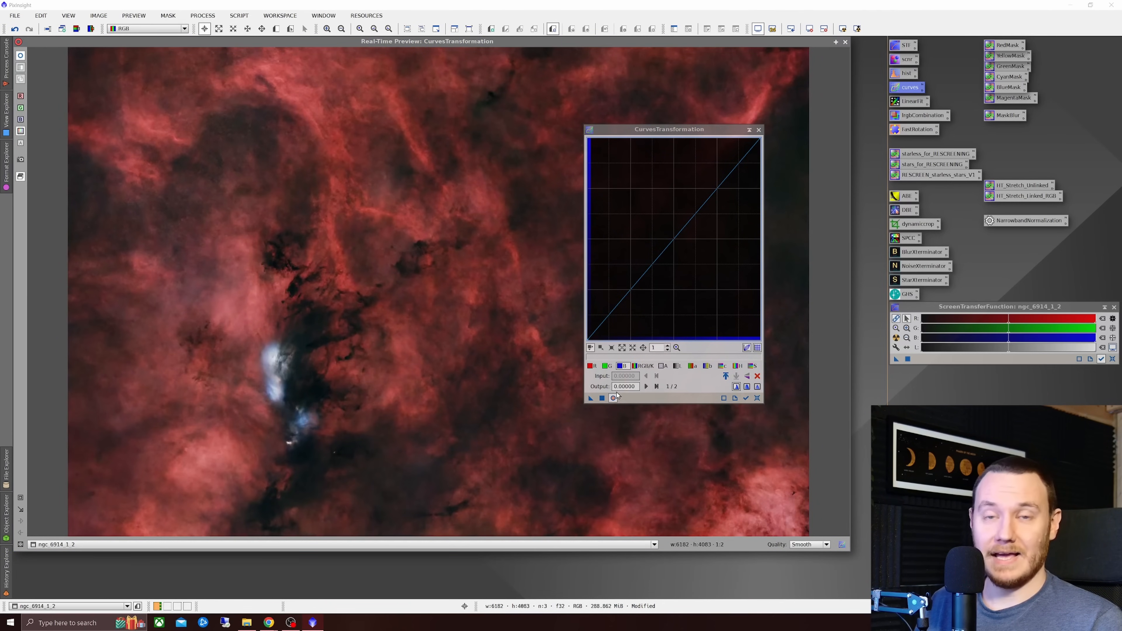
click(647, 368)
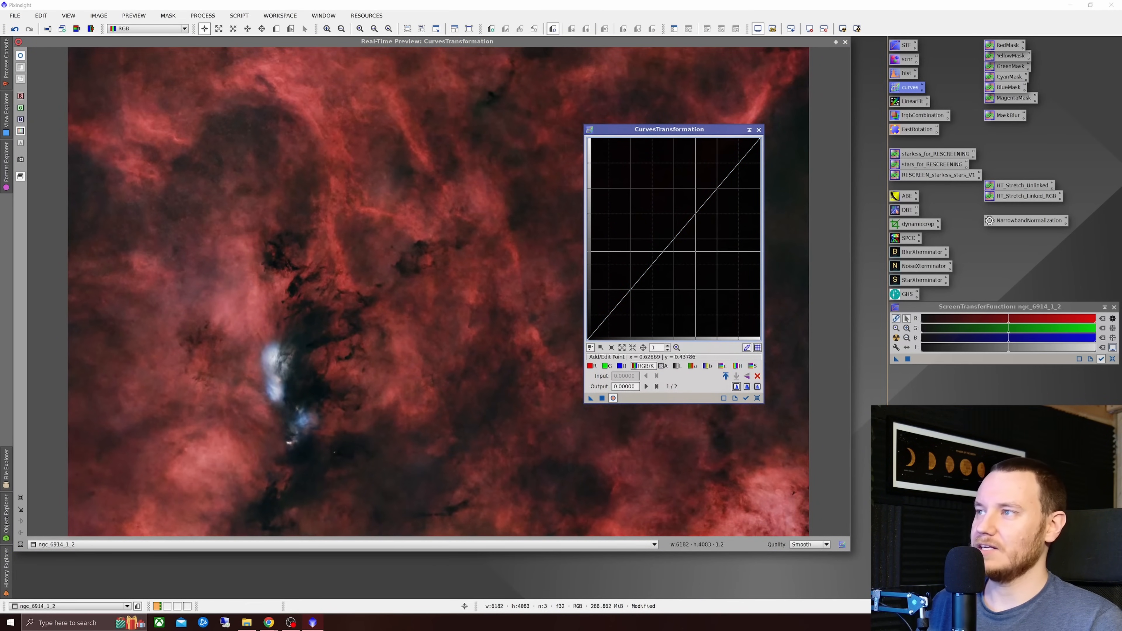
click(694, 209)
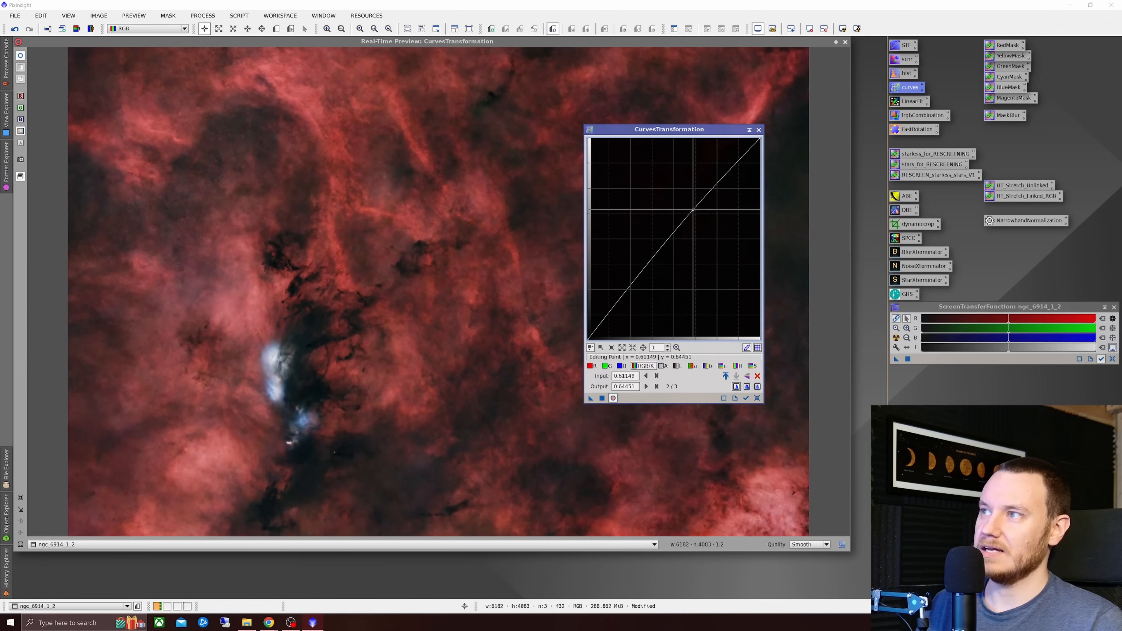
drag(623, 295, 623, 303)
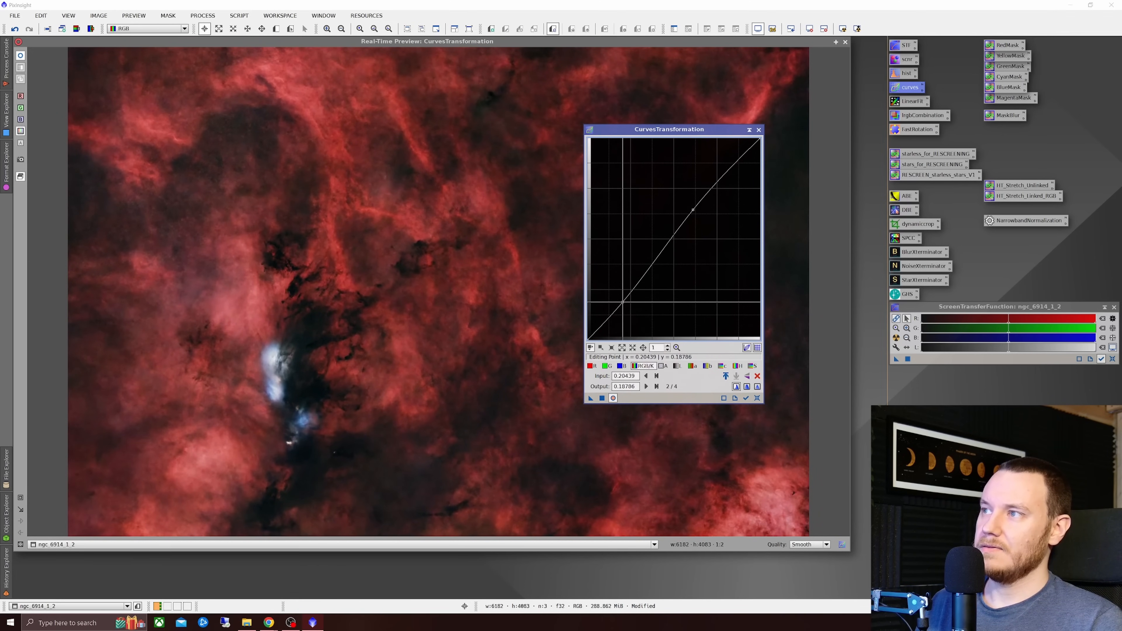
- Compare the starless image before and after the RGB/K contrast curve, then apply the curve to it
click(20, 57)
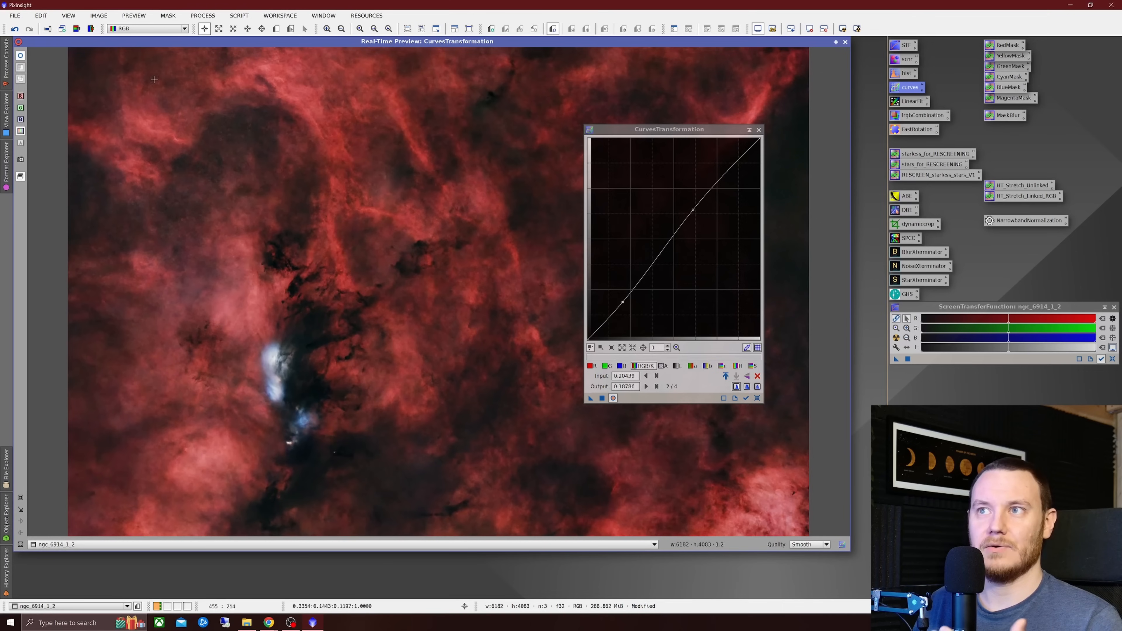
mouse_move(707, 130)
mouse_down()
mouse_move(842, 142)
mouse_move(718, 111)
mouse_up()
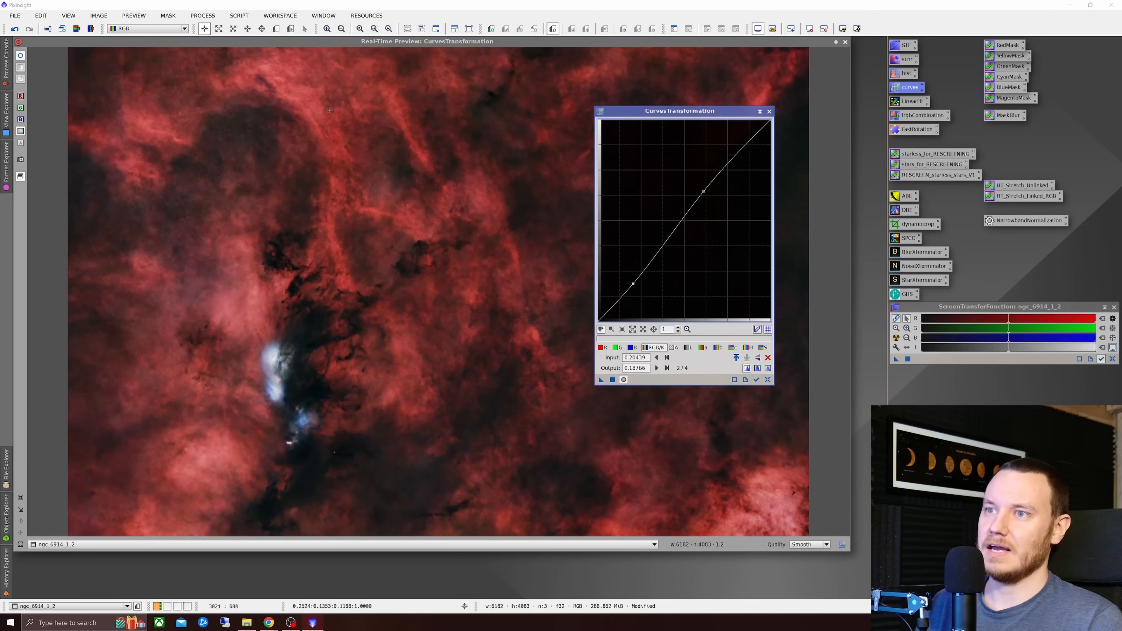
click(20, 56)
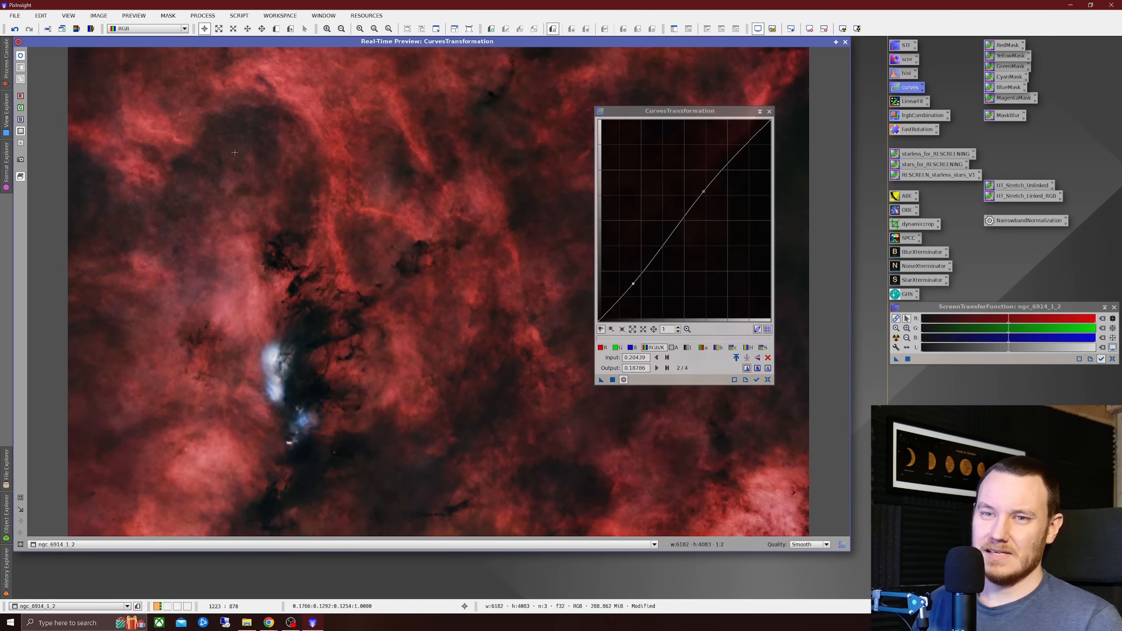
click(612, 379)
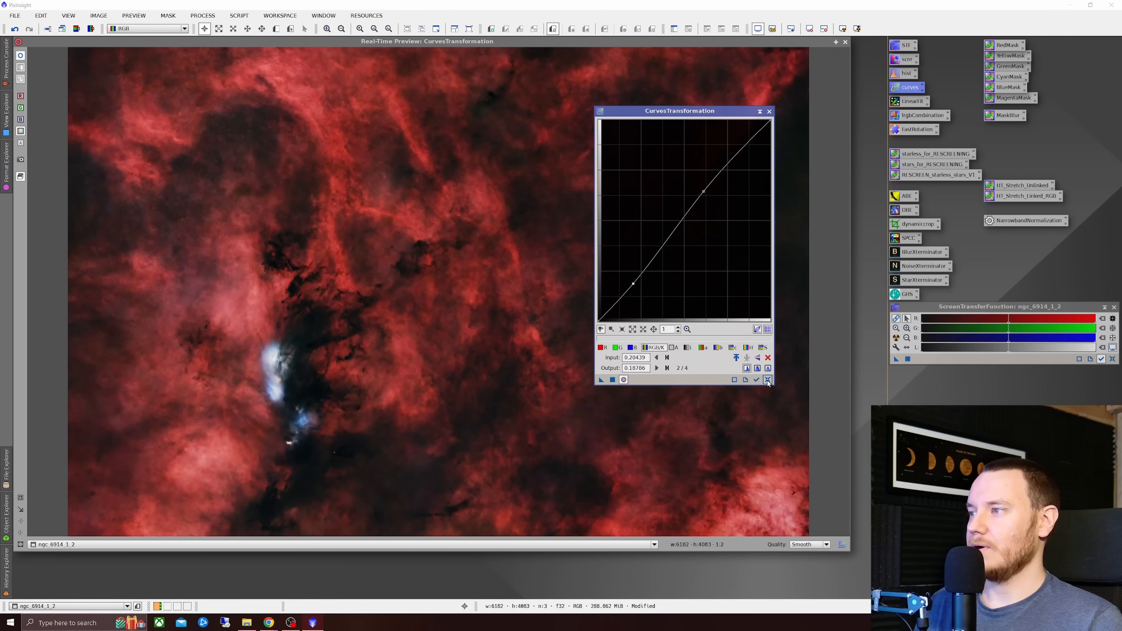
- Close CurvesTransformation and its preview, and run the DarkStructureEnhance script on the starless image with 8 layers removed, amount 0.40 and 1 iteration
click(769, 111)
click(844, 43)
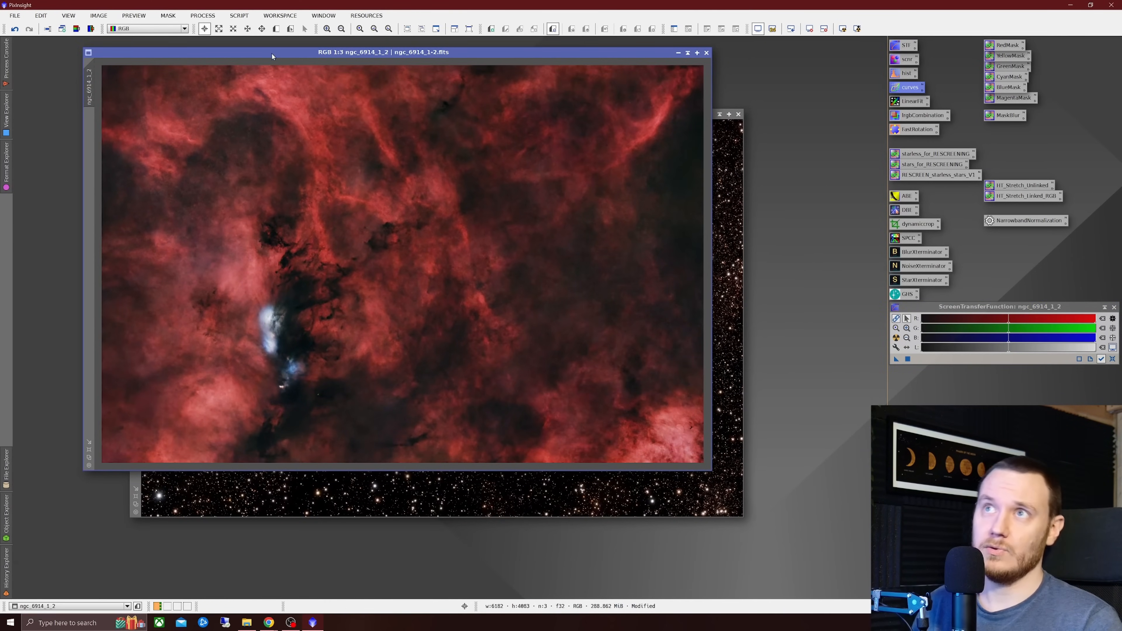
click(239, 15)
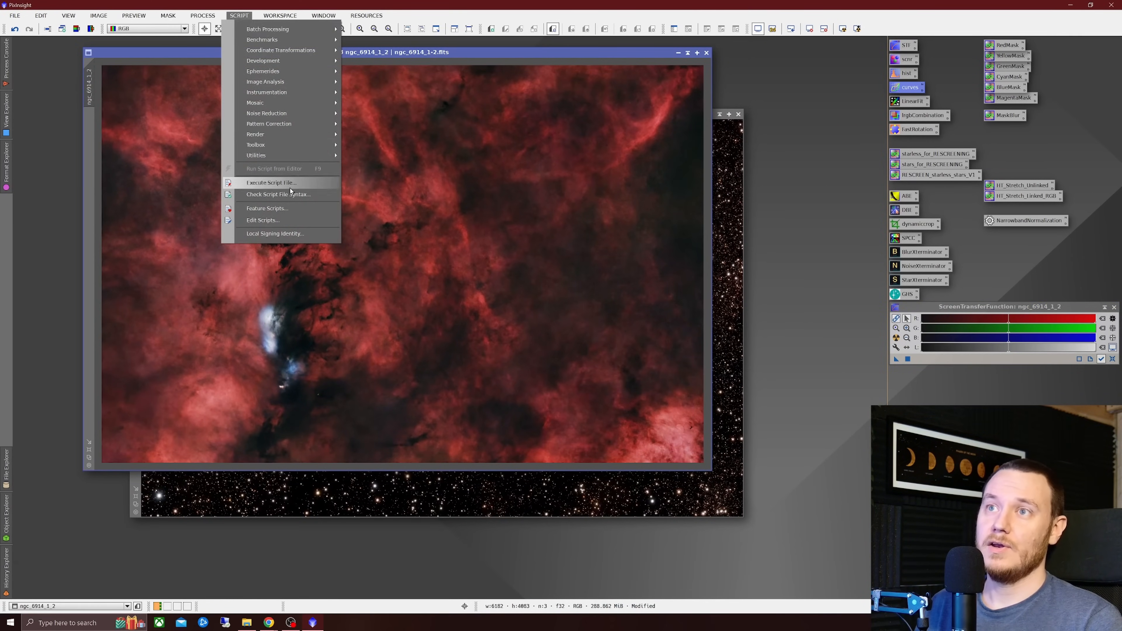
mouse_move(288, 156)
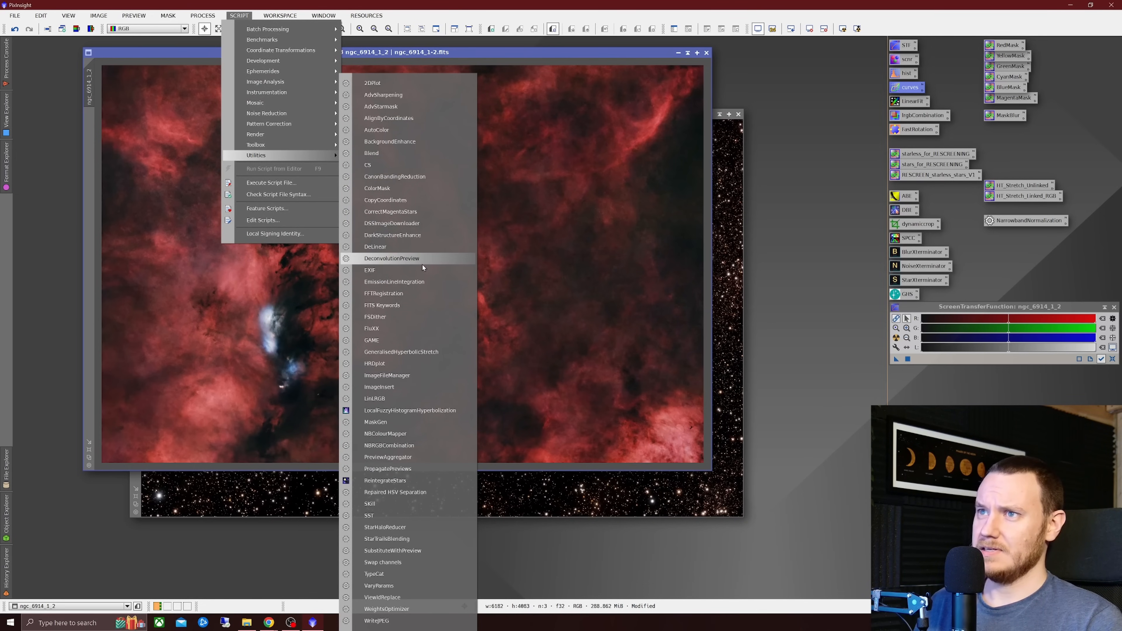
click(400, 234)
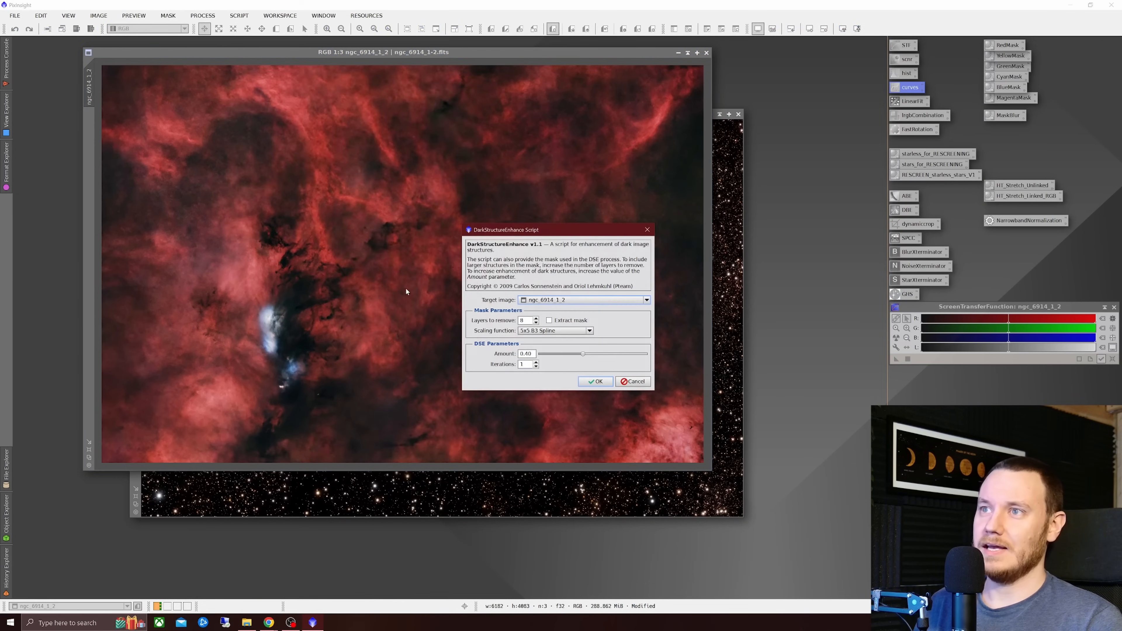
click(595, 381)
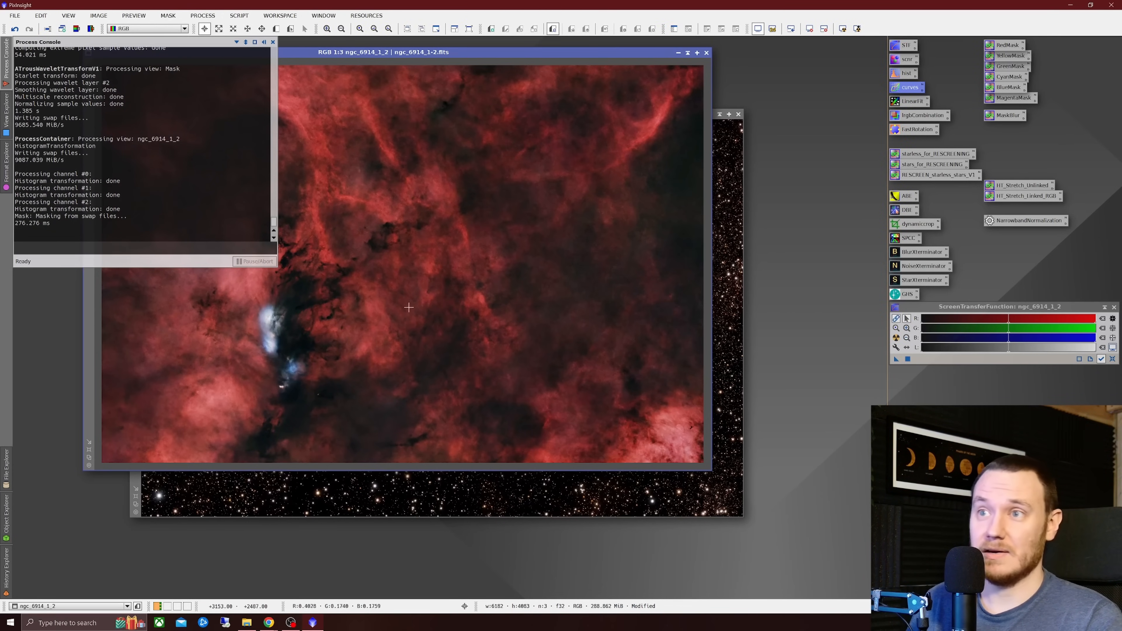
- Compare the starless image before and after the dark structure enhancement, keeping the enhanced version
right_click(513, 242)
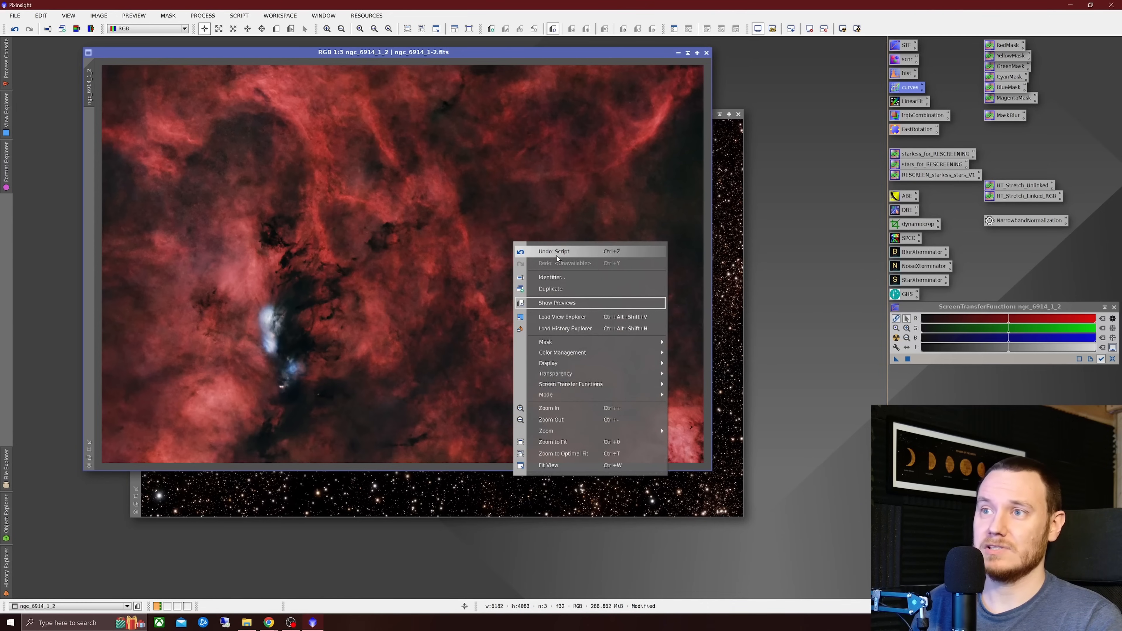
click(557, 255)
right_click(588, 220)
click(627, 242)
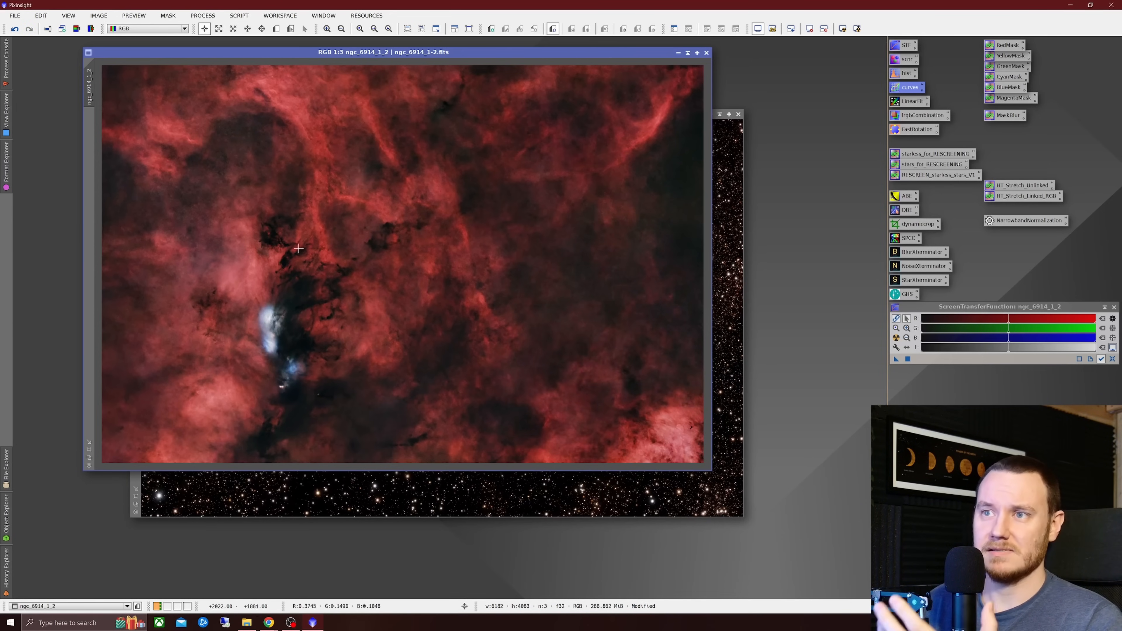
scroll(299, 249, up, 1)
scroll(295, 259, down, 2)
scroll(381, 267, up, 1)
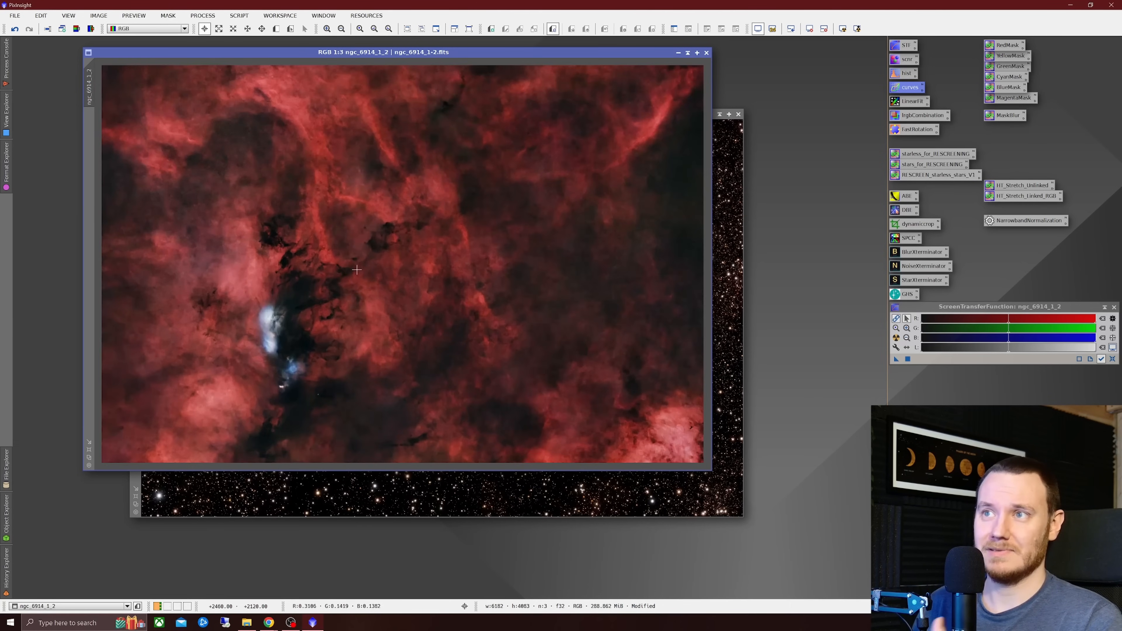
- Reposition the stars image window, bring the starless image back to the front, and check its detail up close
click(737, 179)
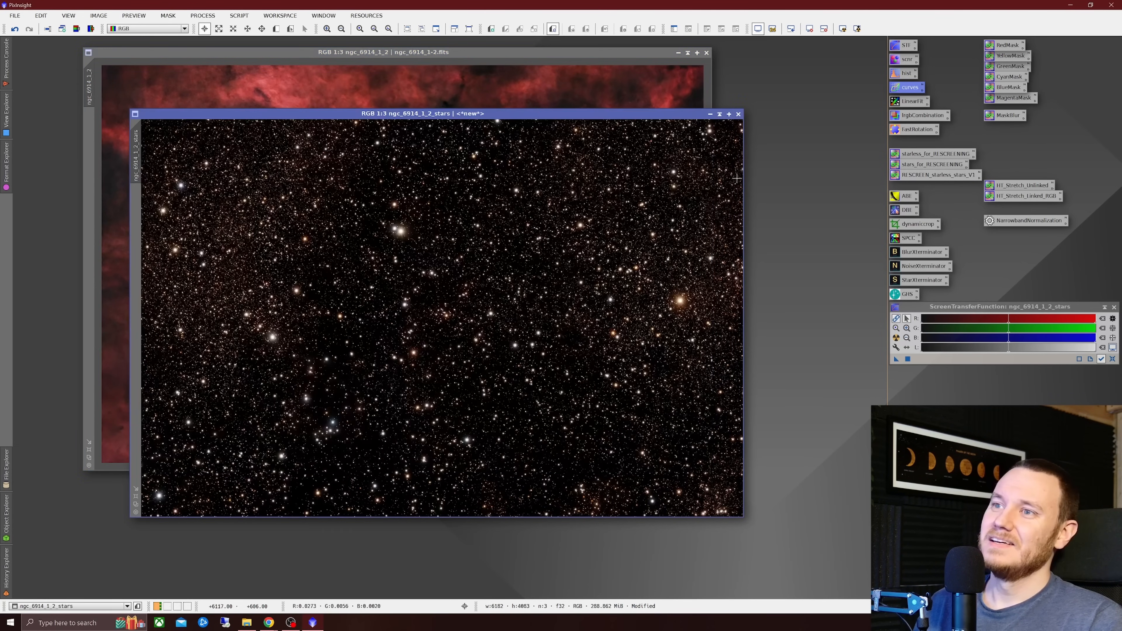
drag(582, 119, 521, 142)
click(533, 58)
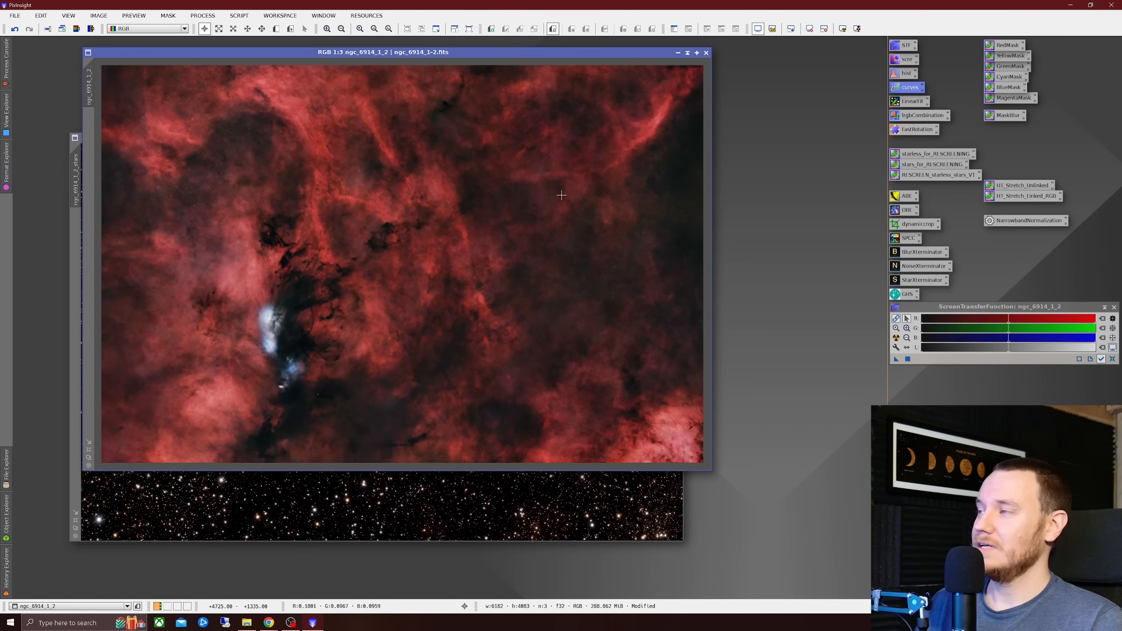
scroll(543, 289, up, 1)
scroll(553, 287, up, 1)
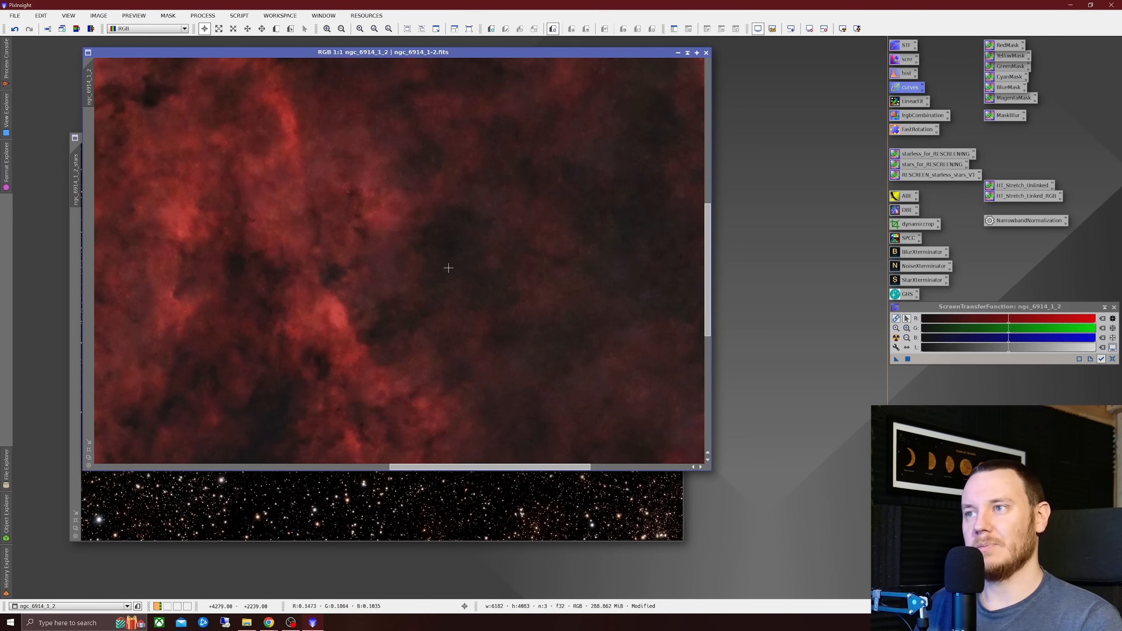
scroll(447, 268, down, 2)
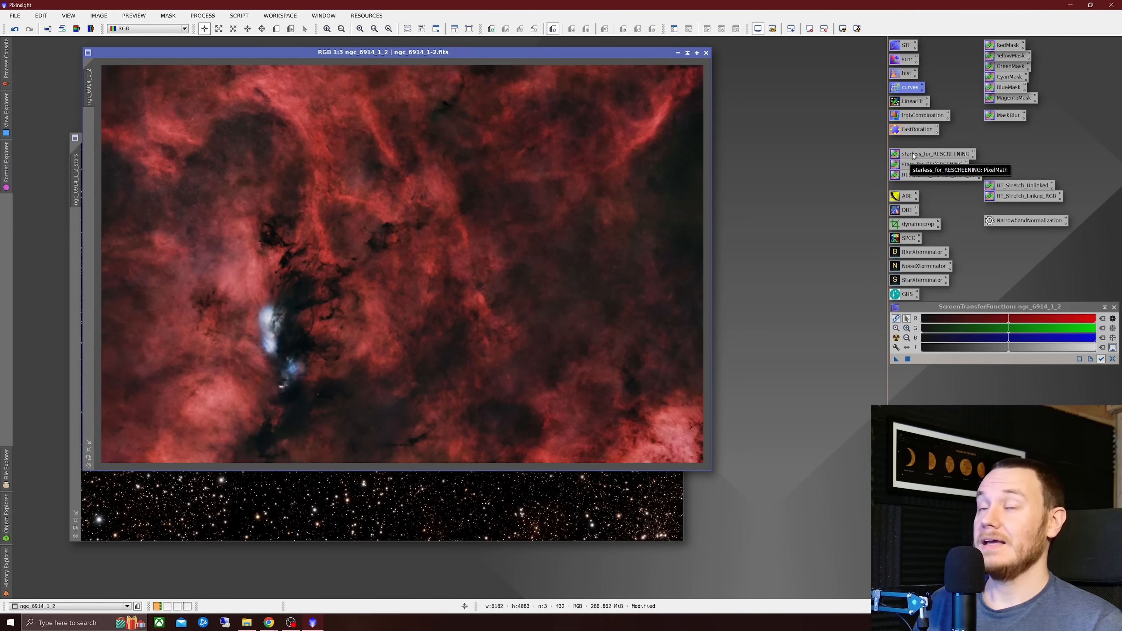
- Apply starless_for_RESCREENING to the starless image and stars_for_RESCREENING to the stars image, and combine the results with RESCREEN_starless_stars_V1
drag(912, 153, 523, 177)
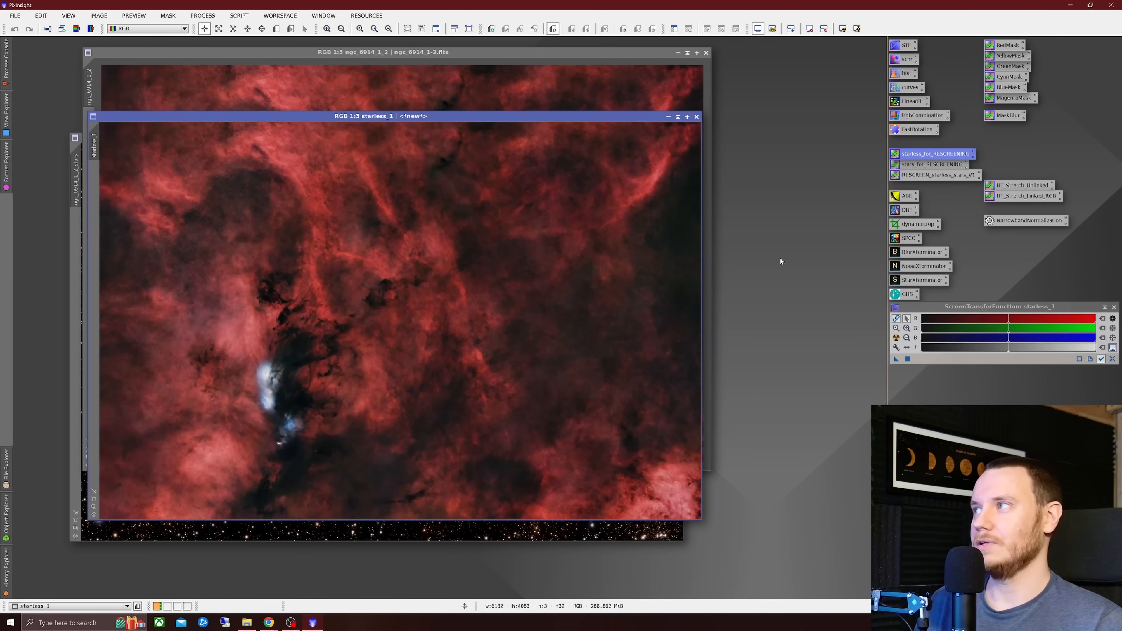
click(563, 531)
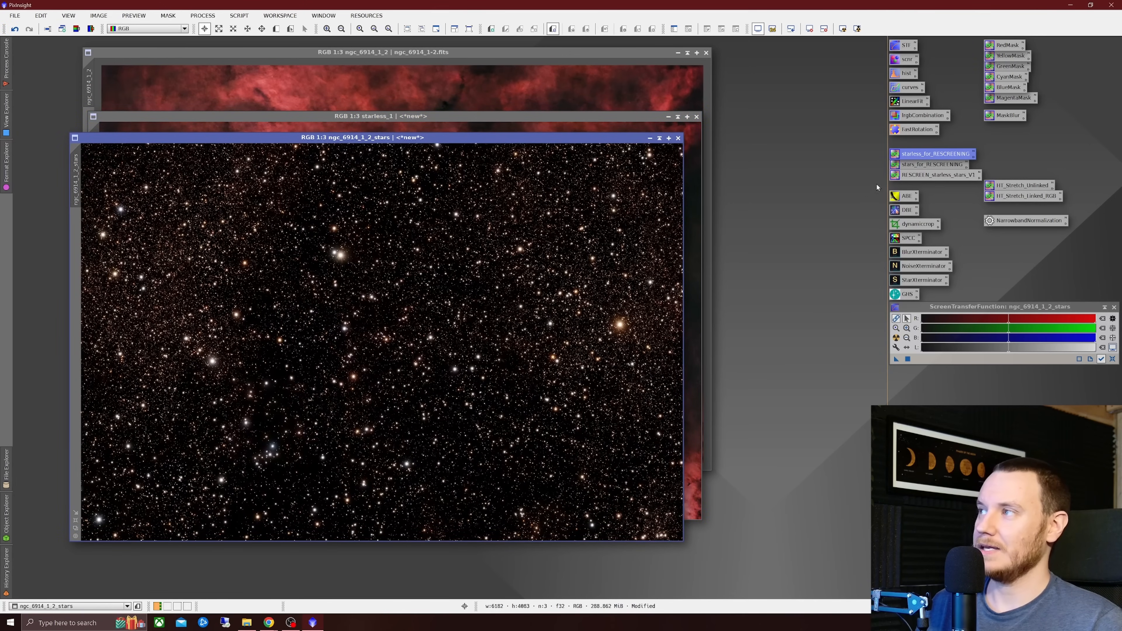
drag(932, 168, 401, 288)
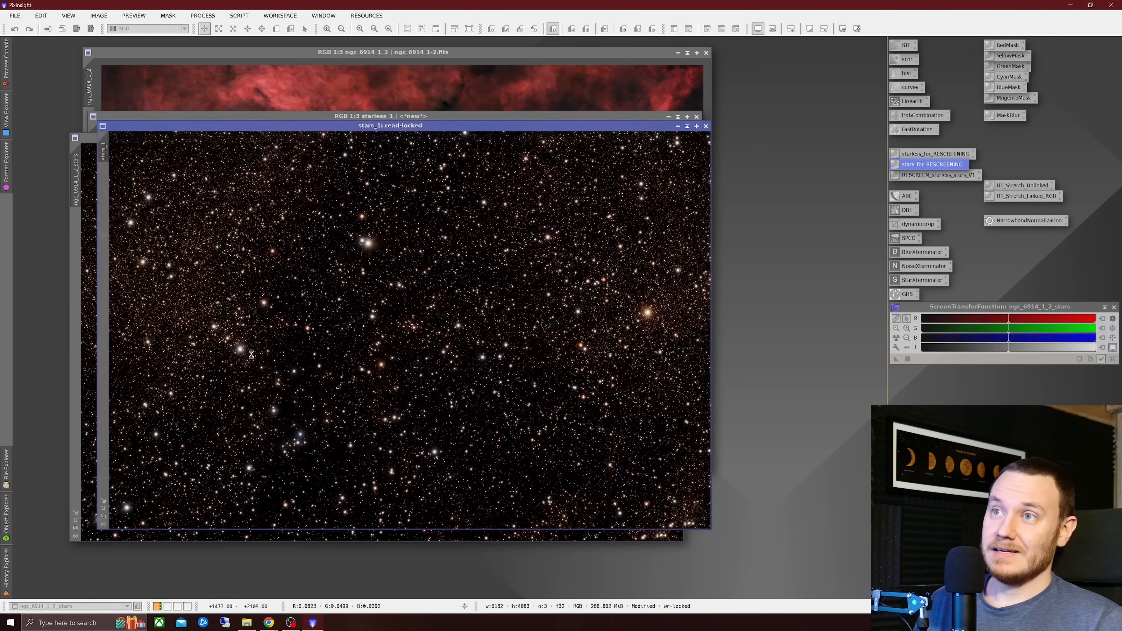
drag(932, 175, 444, 246)
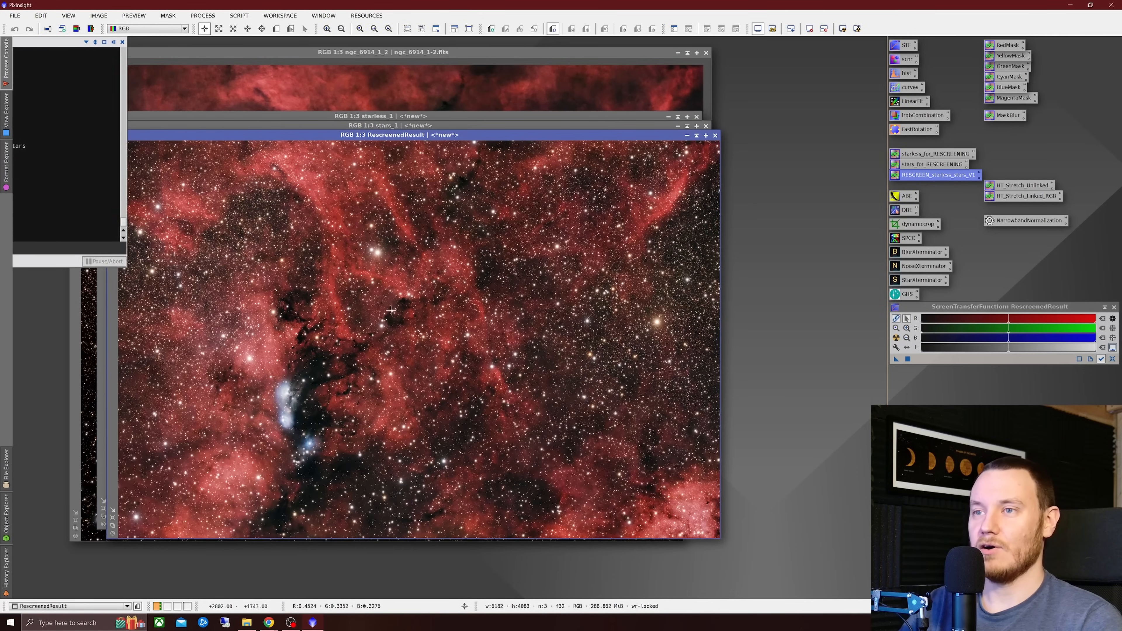
drag(550, 140, 540, 91)
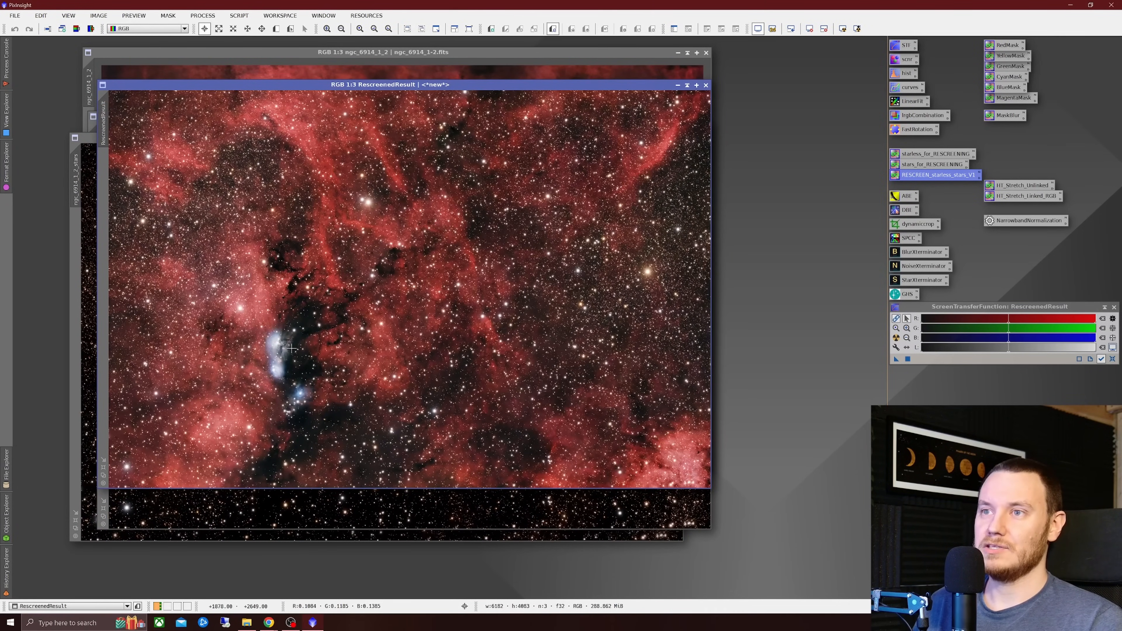
- Check the blue nebula in the rescreened image and apply NoiseXTerminator with Denoise 0.51 and Detail 0.15
scroll(291, 349, up, 2)
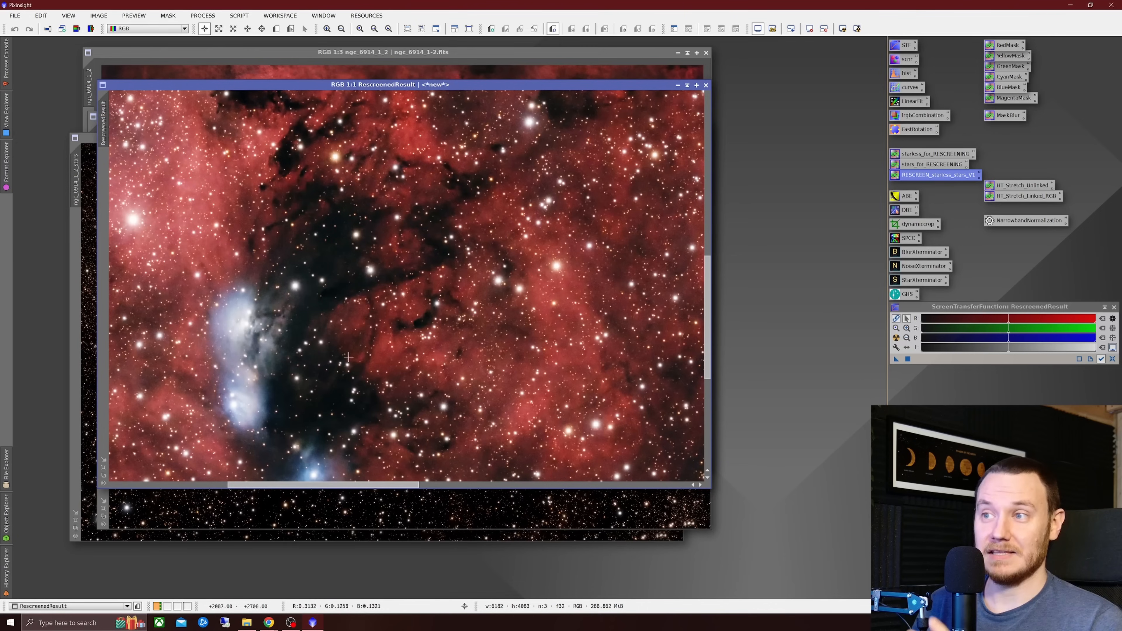
scroll(204, 356, up, 1)
scroll(320, 328, down, 1)
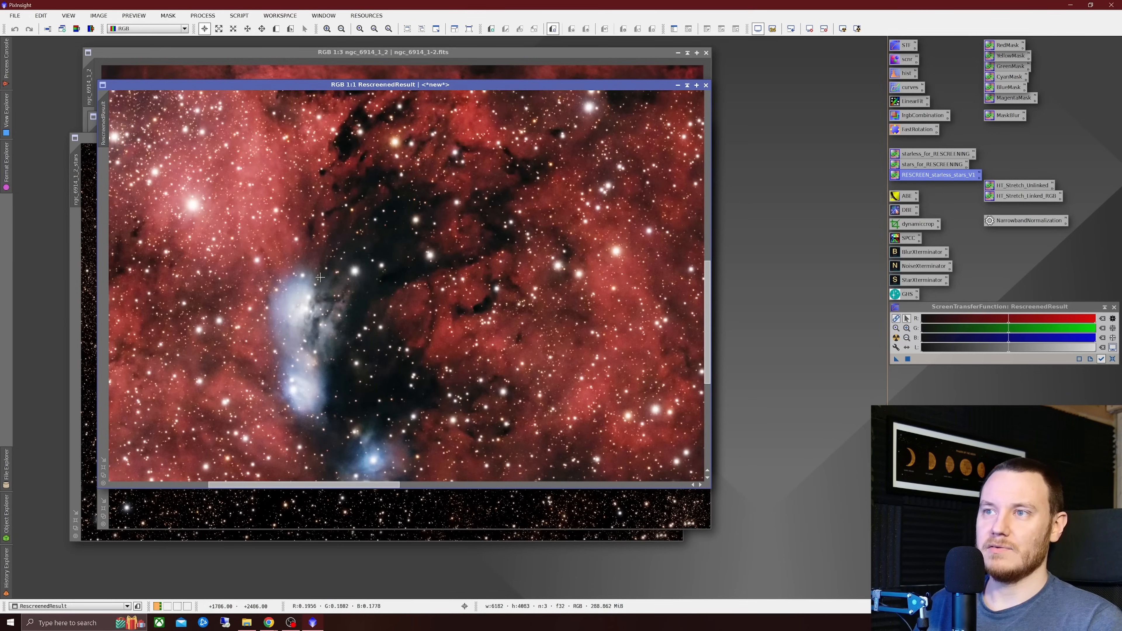
scroll(321, 277, up, 1)
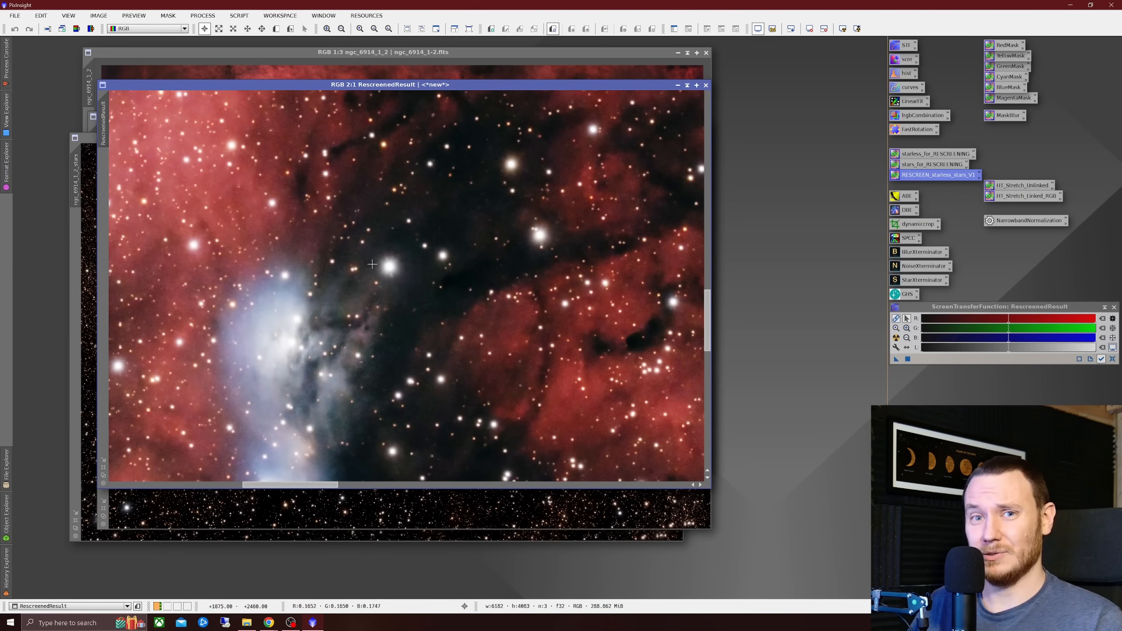
scroll(356, 262, down, 1)
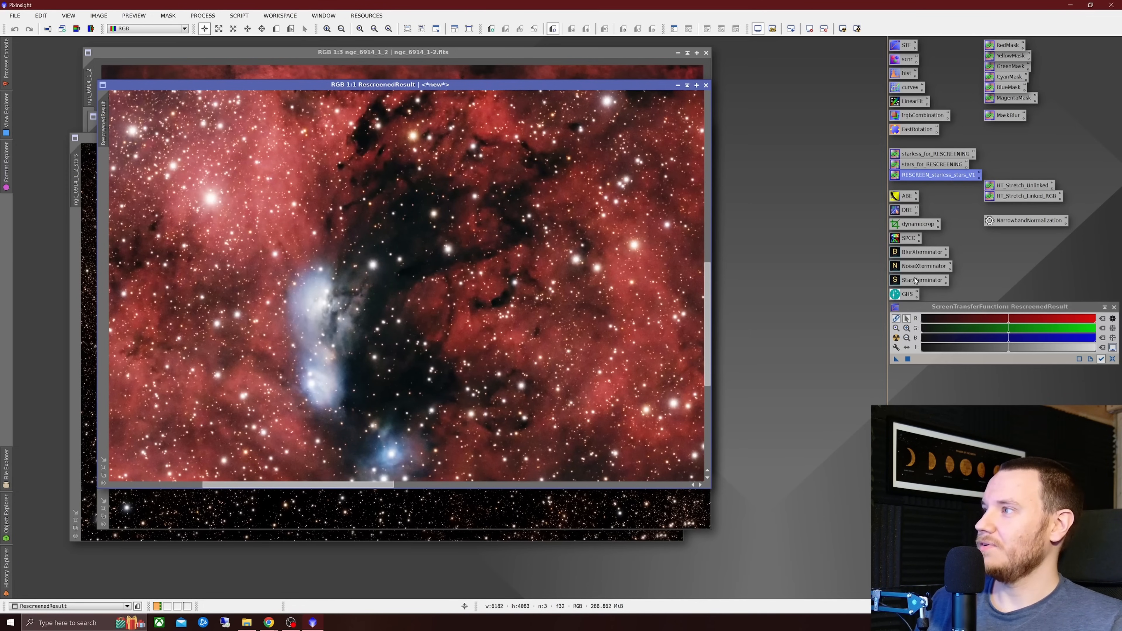
double_click(919, 268)
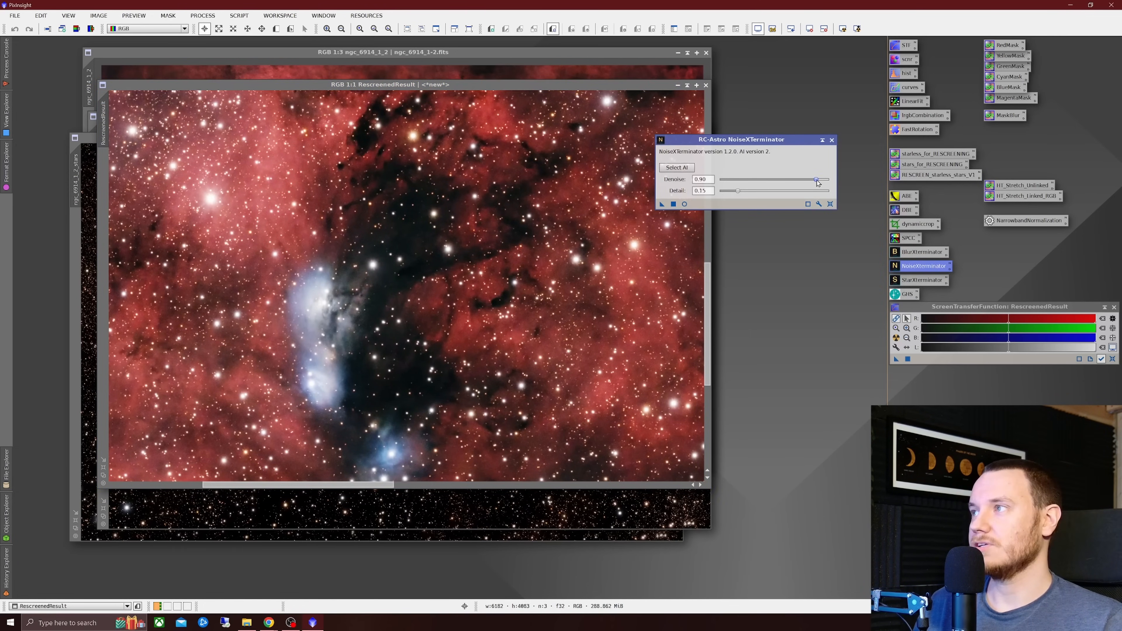
drag(817, 183, 778, 182)
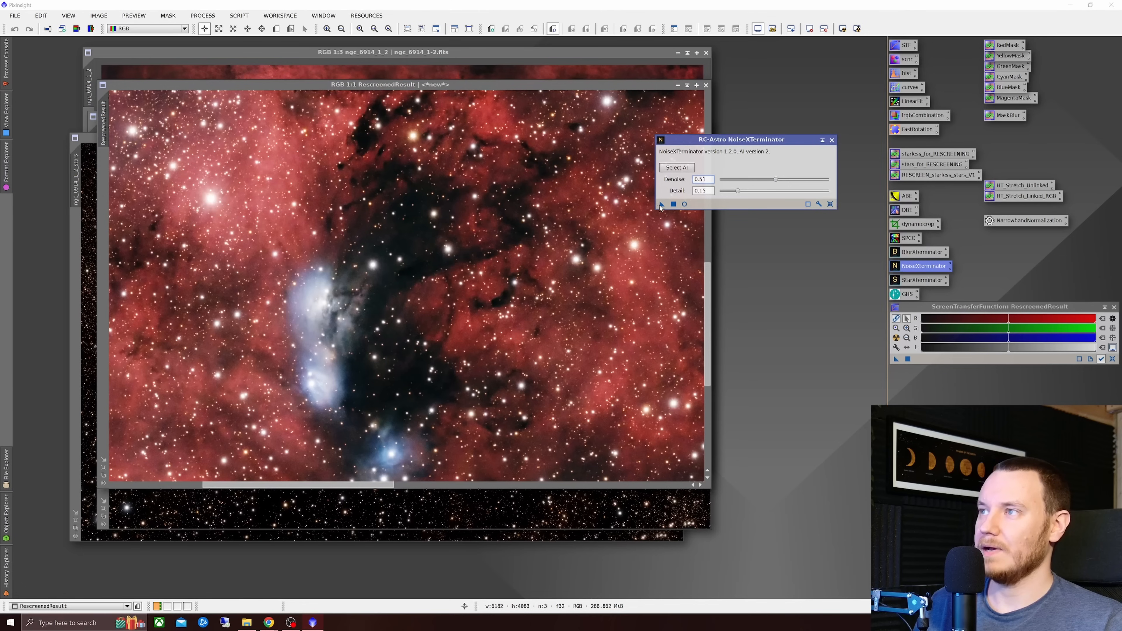
drag(661, 205, 532, 235)
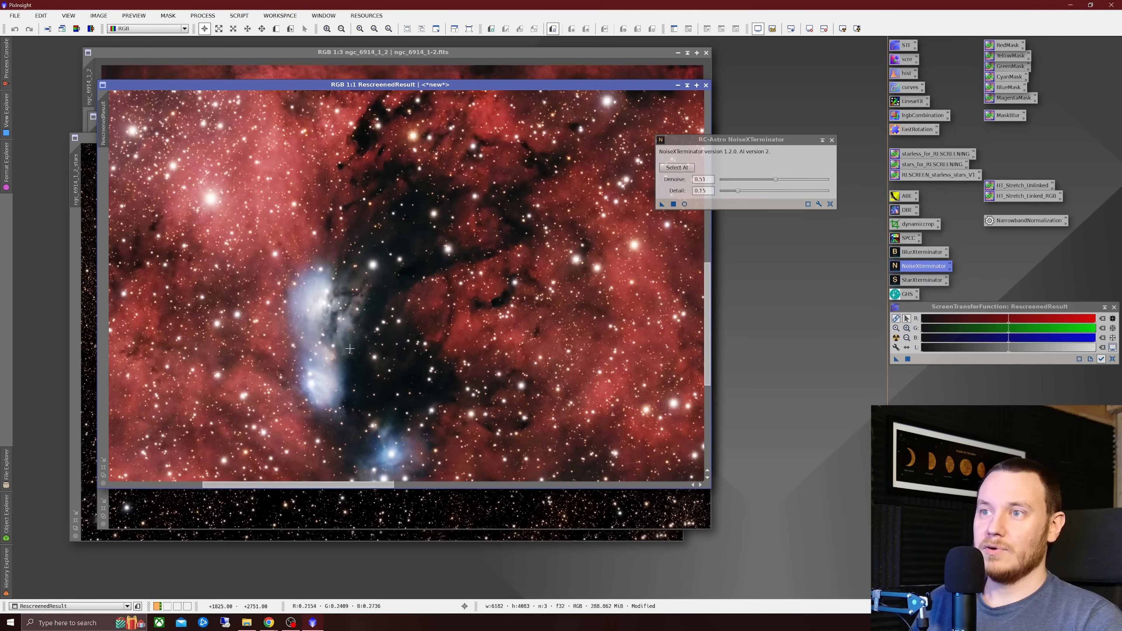
- Compare the rescreened image's blue nebula before and after noise reduction, keep the denoised version, and close NoiseXTerminator
scroll(340, 347, up, 2)
right_click(387, 257)
click(432, 265)
right_click(425, 247)
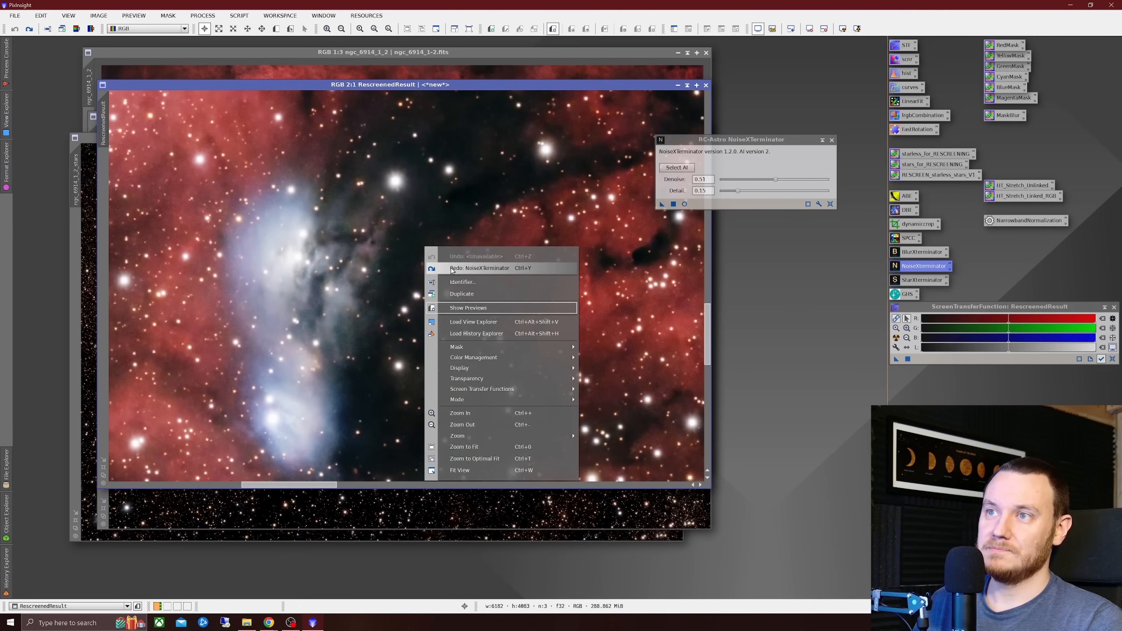
click(451, 270)
right_click(510, 215)
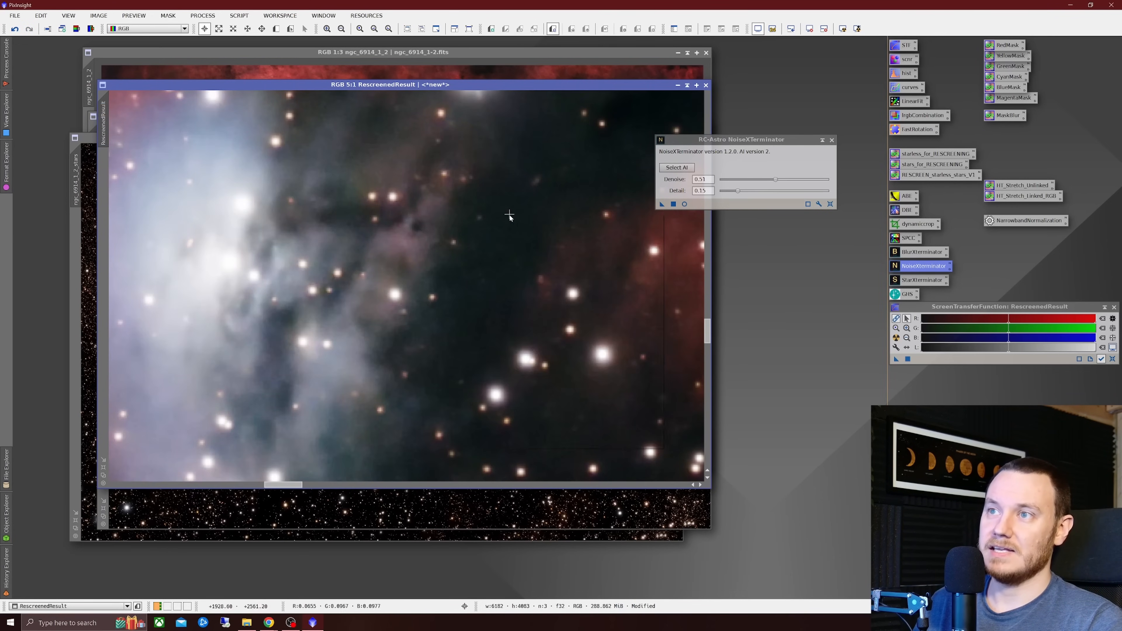
click(522, 224)
right_click(482, 214)
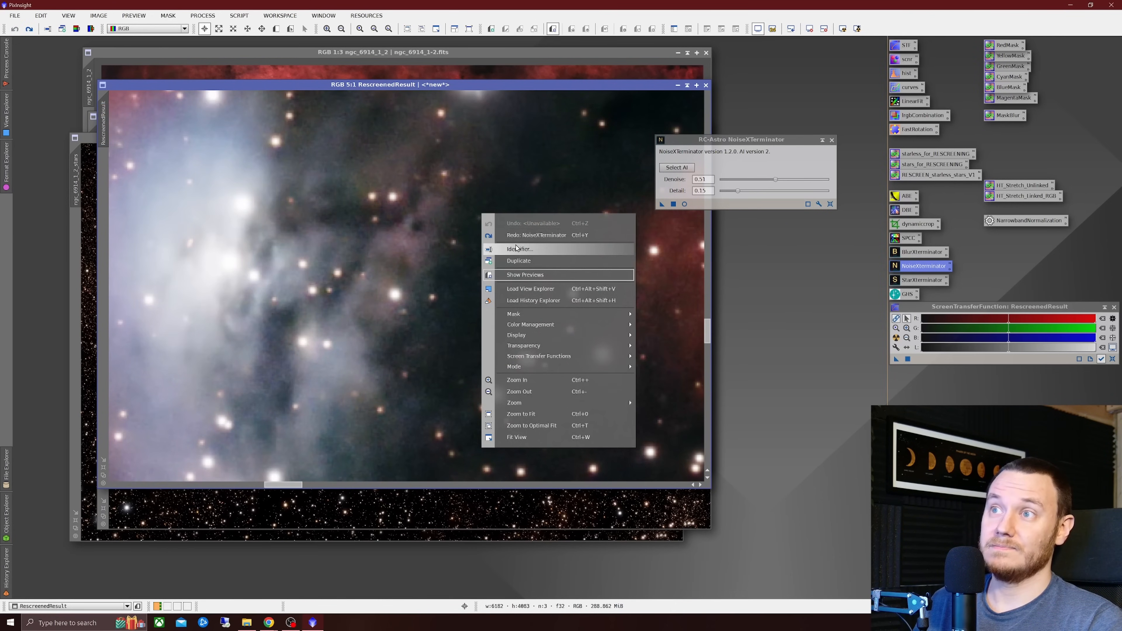
click(503, 234)
scroll(453, 250, down, 4)
scroll(453, 249, down, 2)
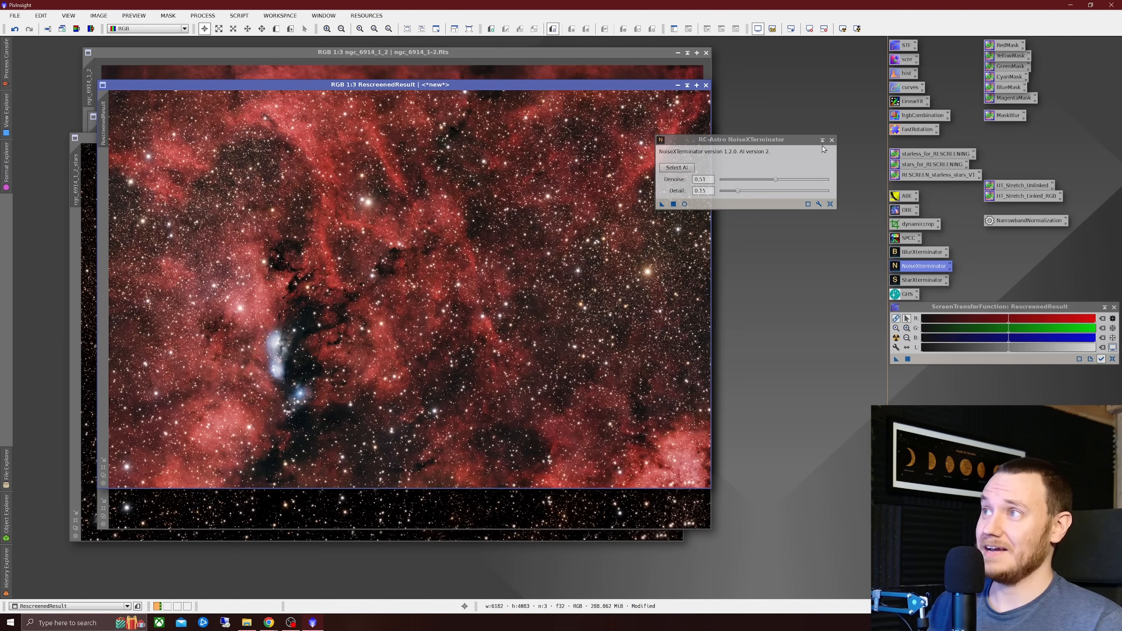
click(832, 140)
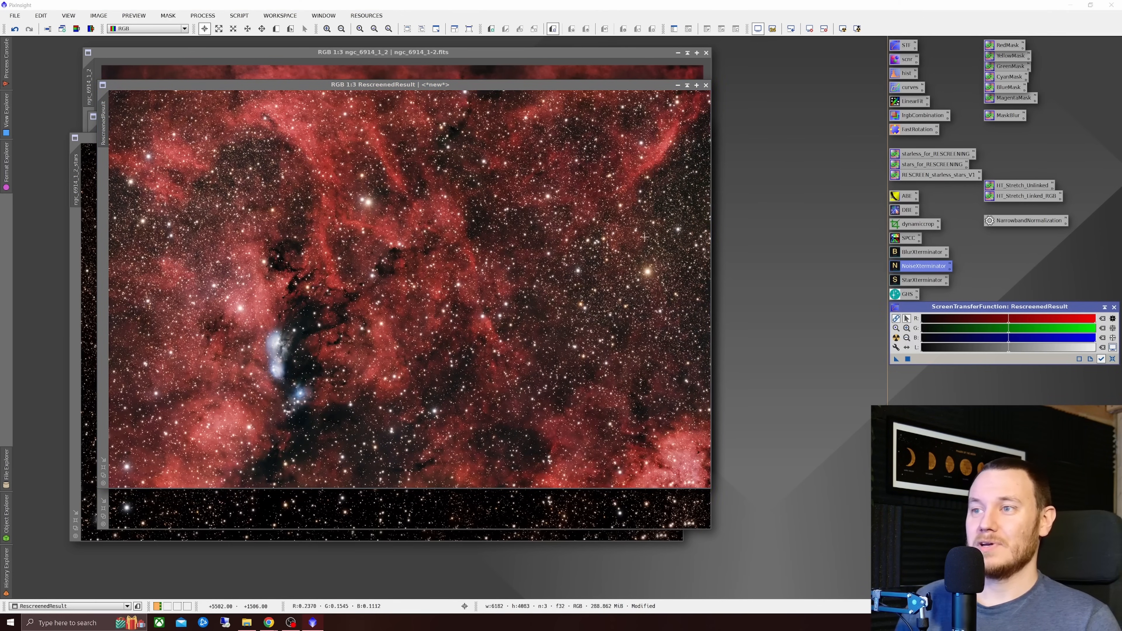